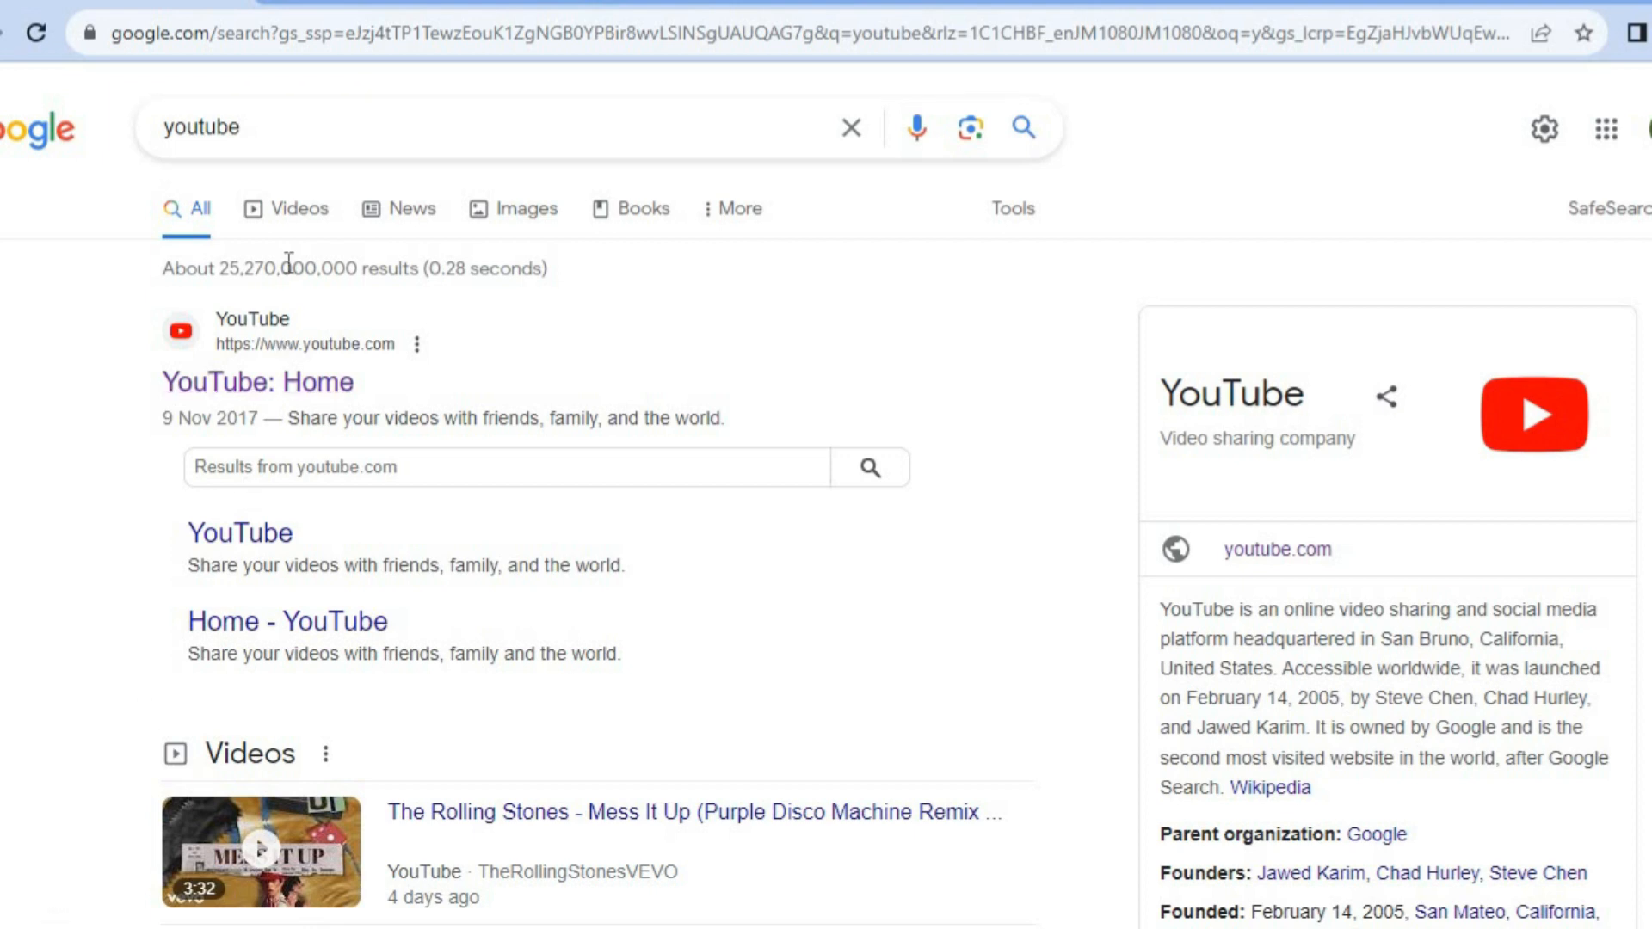
# Open YouTube from the search results, go to the channel's YouTube Studio and continue past the welcome message.
pyautogui.click(314, 390)
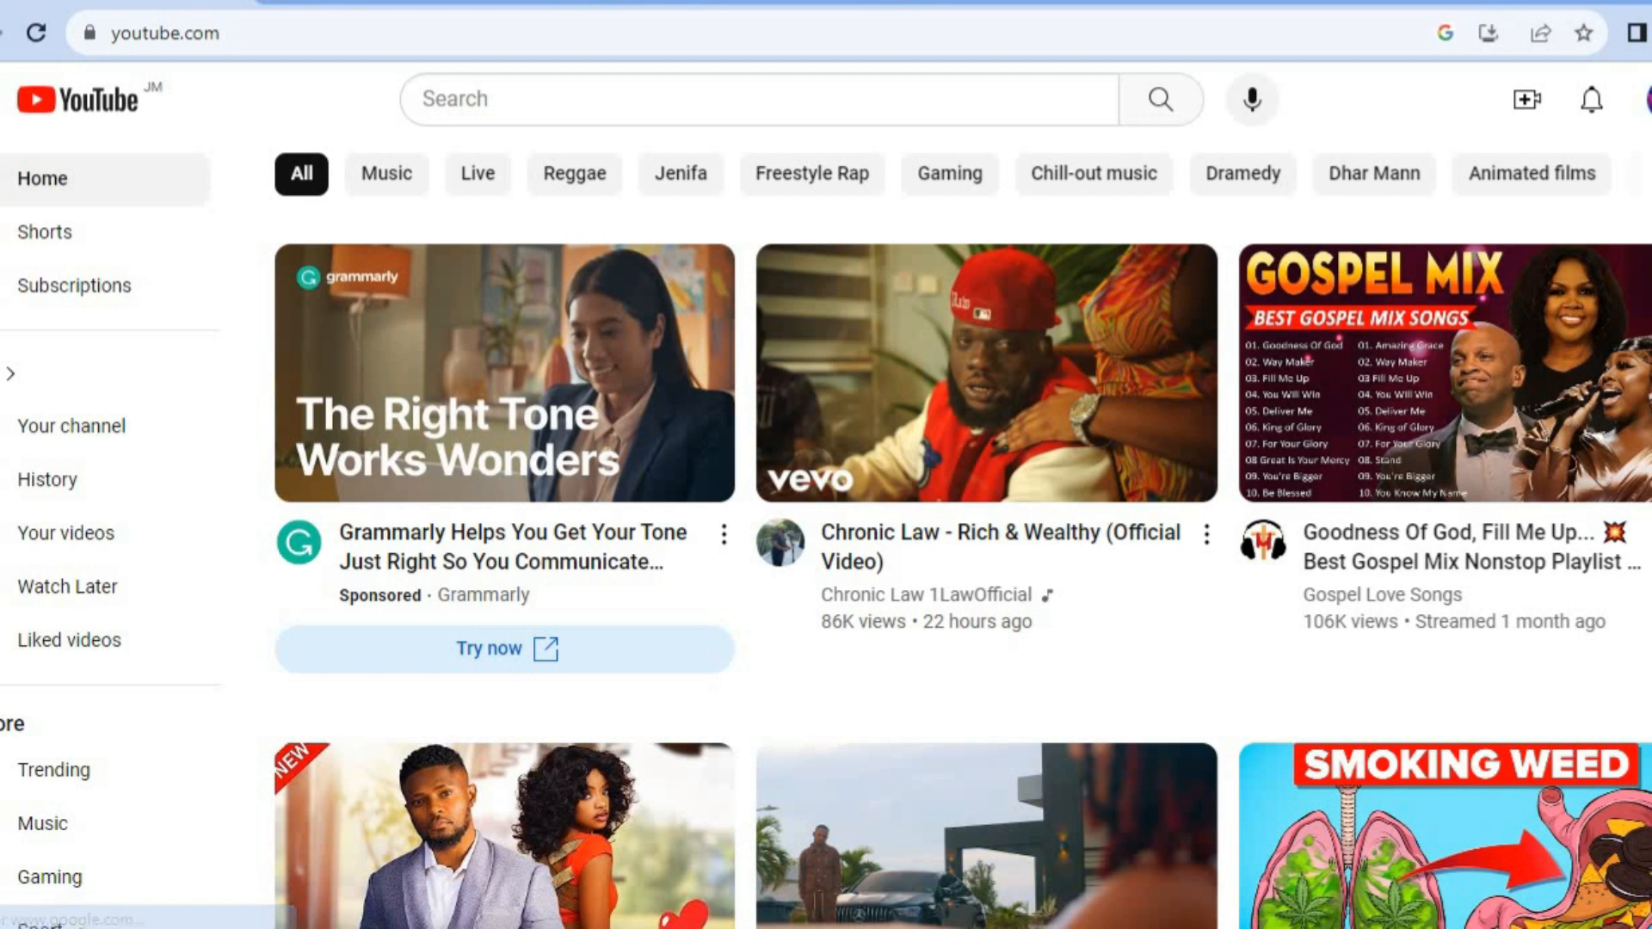
pyautogui.click(1650, 100)
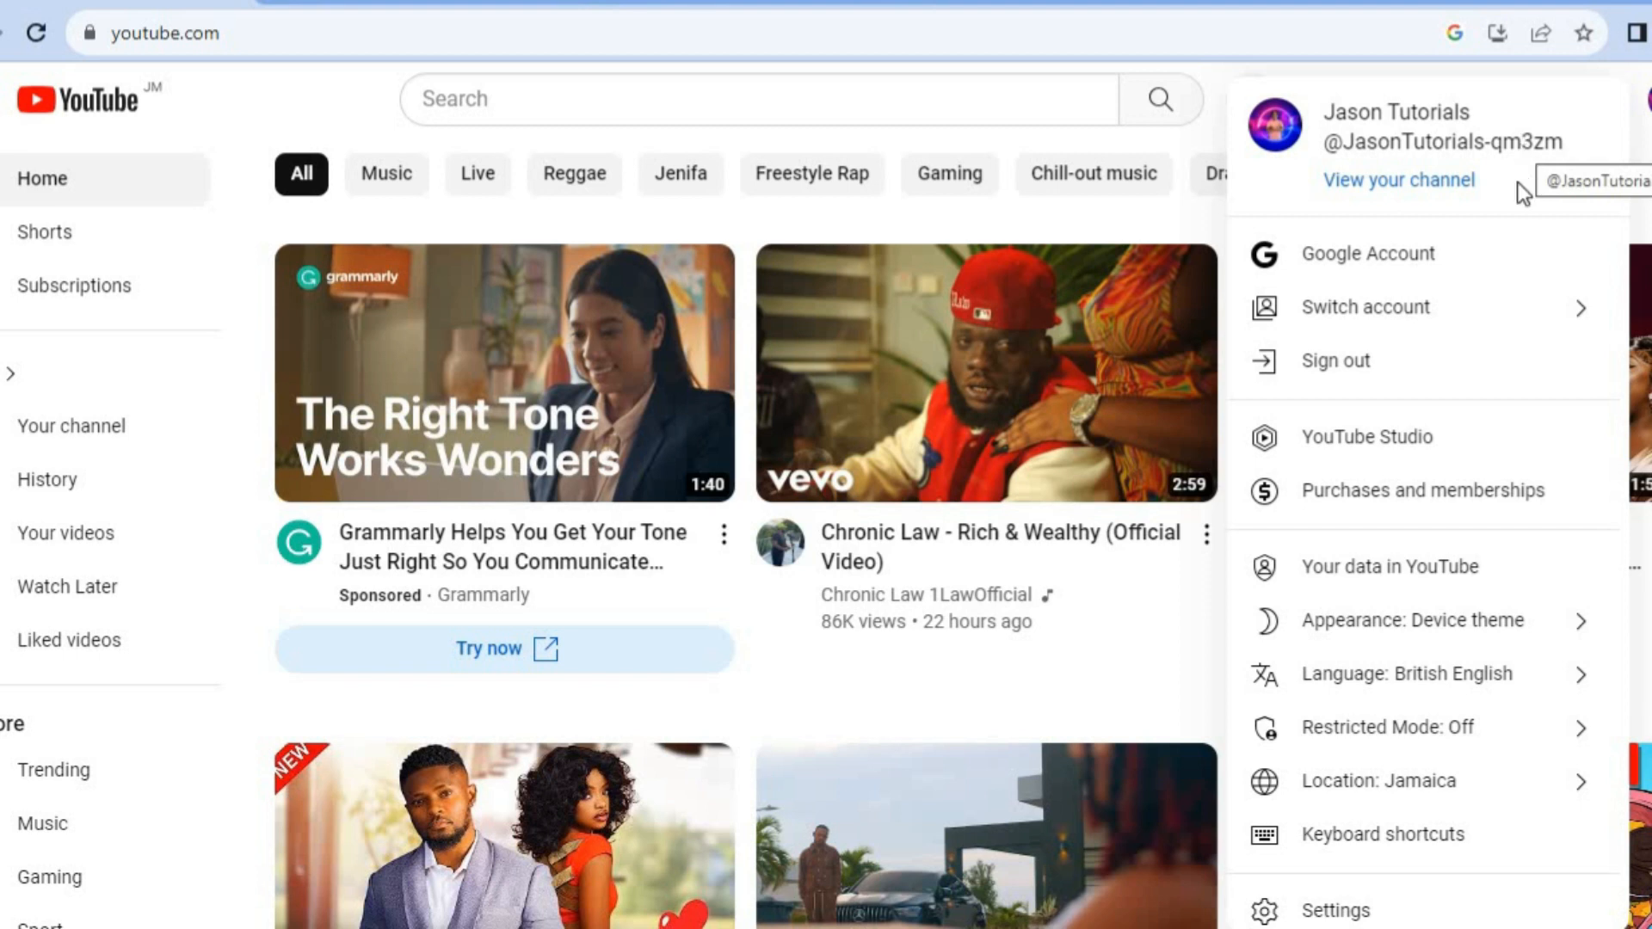
pyautogui.click(1393, 437)
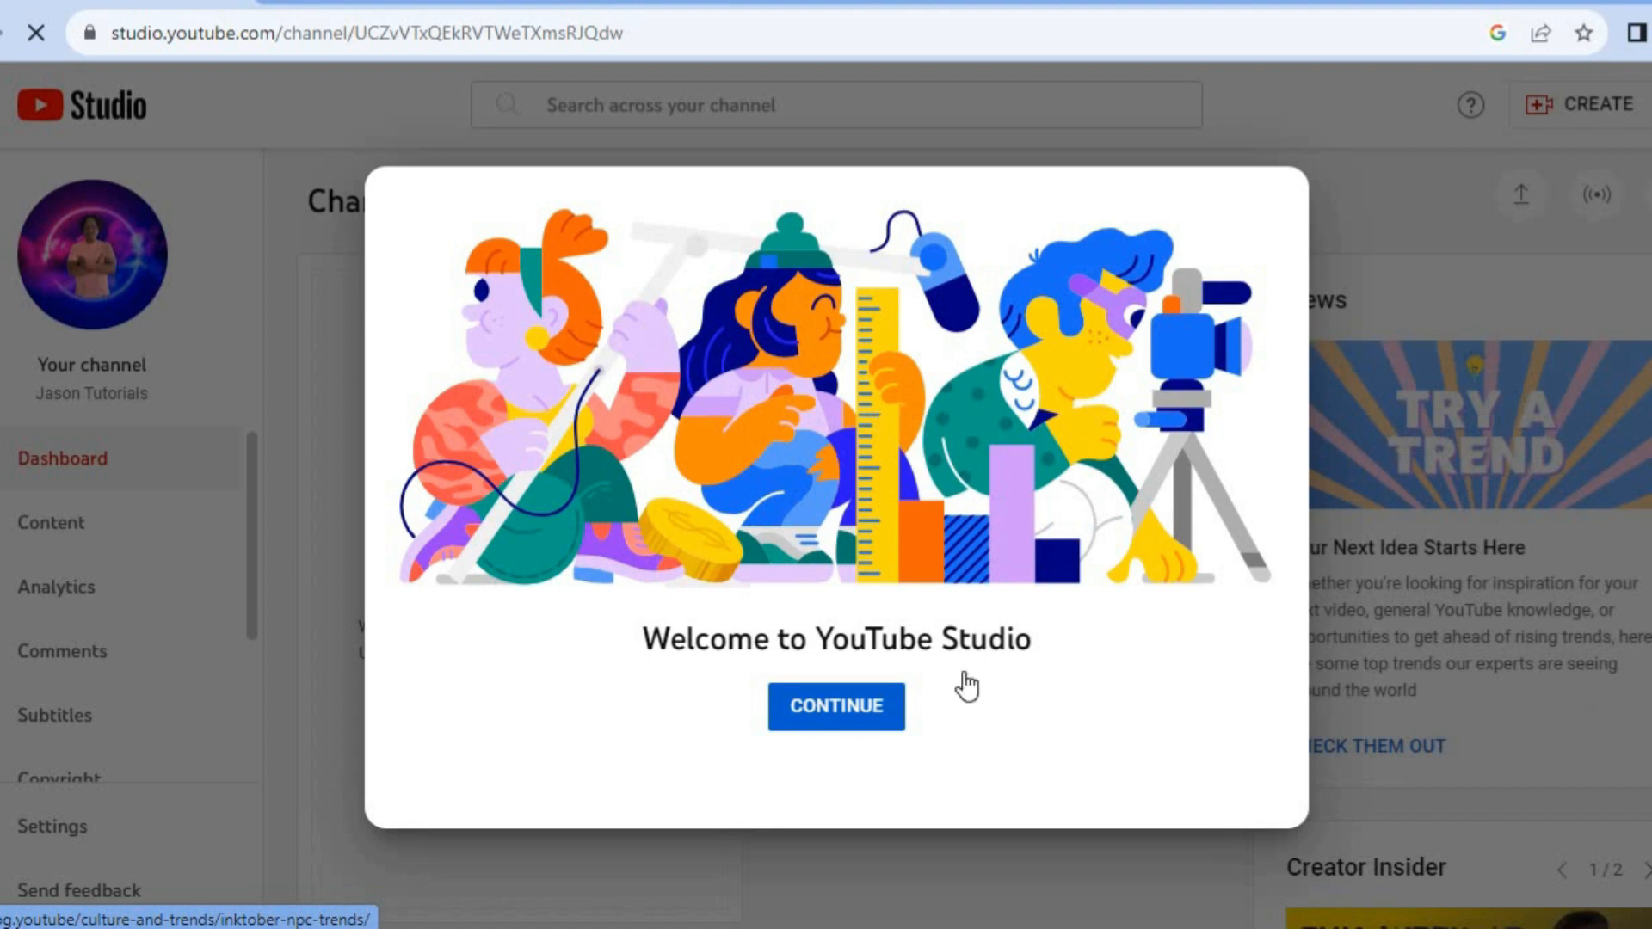
pyautogui.click(835, 707)
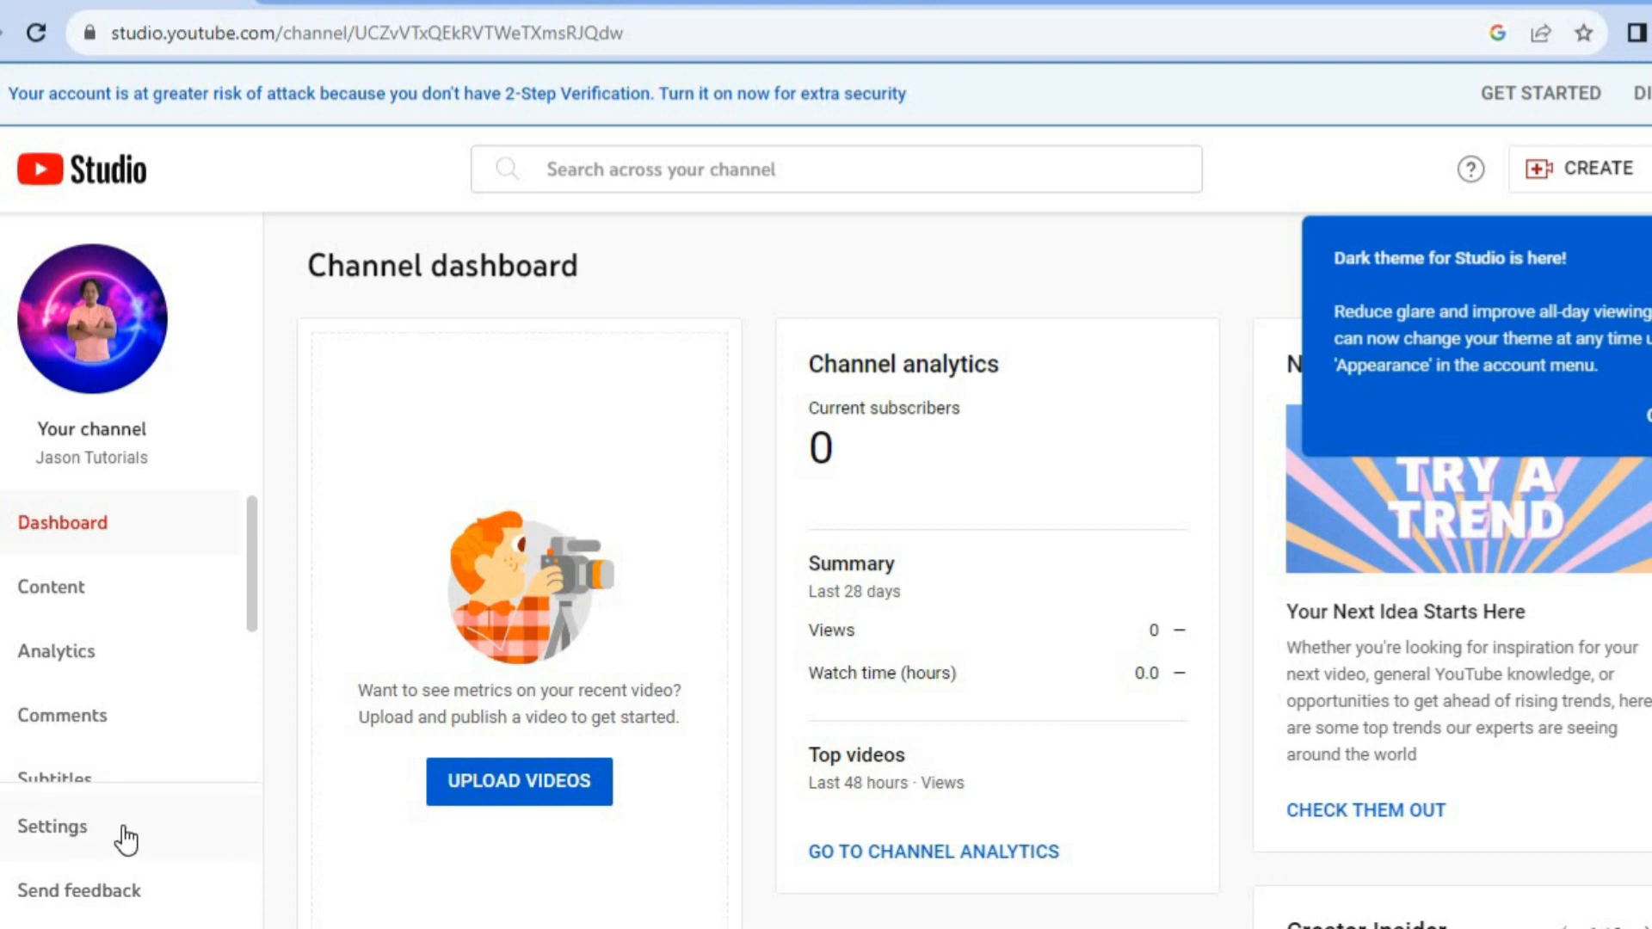
# Open the channel settings and choose USD – US Dollar as the default currency.
pyautogui.click(57, 829)
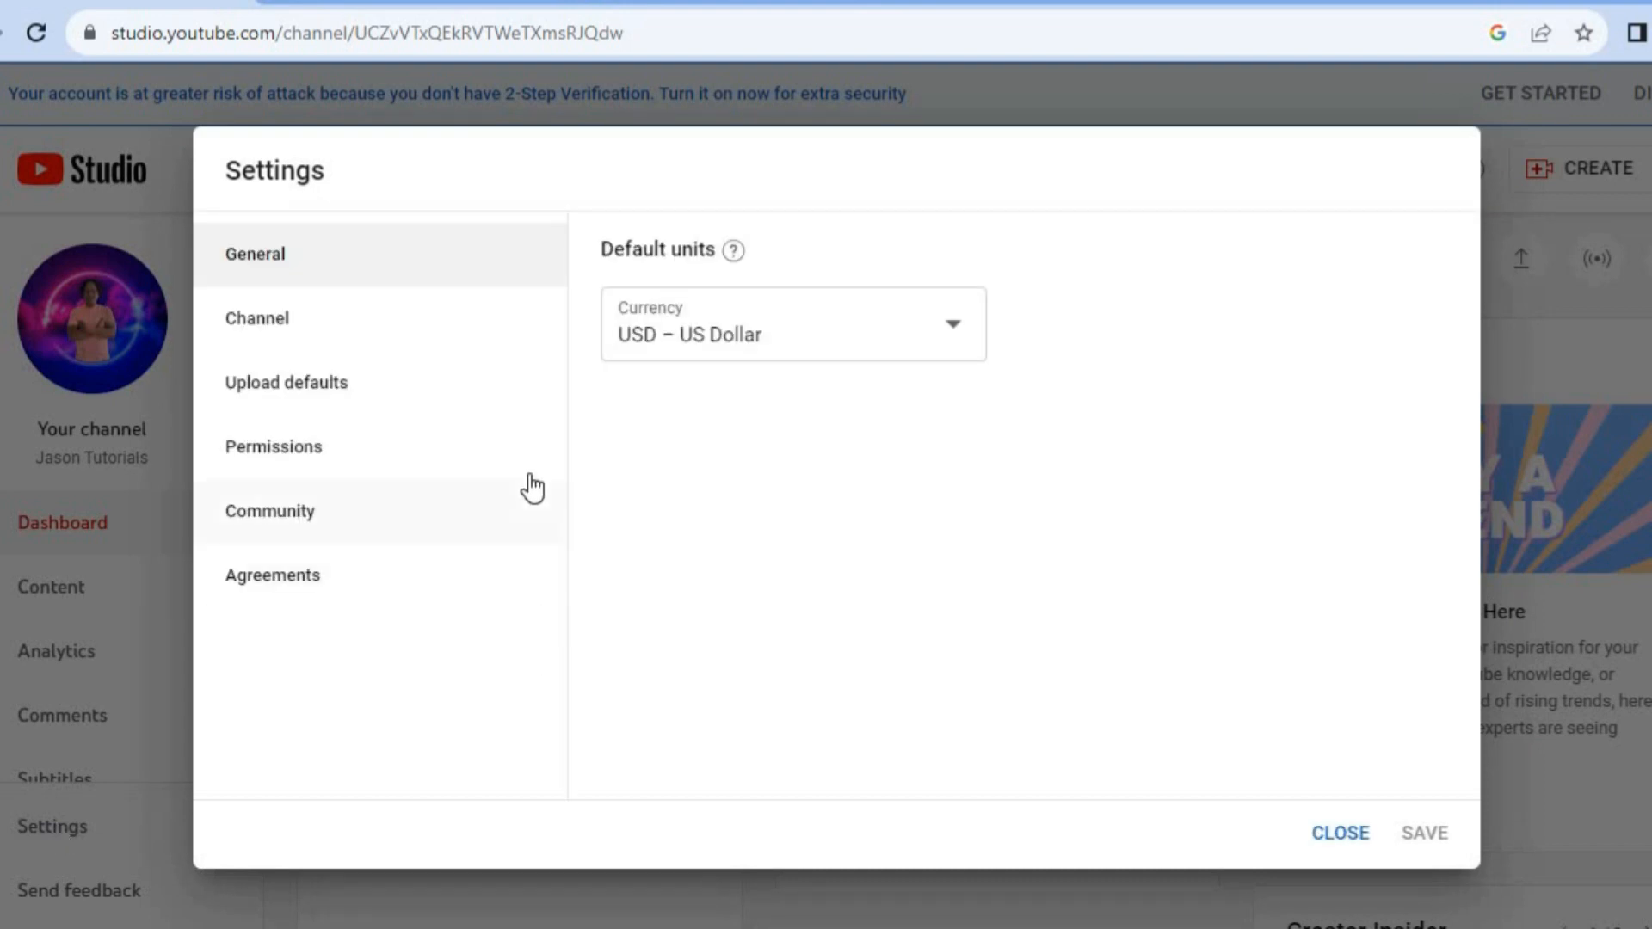
pyautogui.click(744, 338)
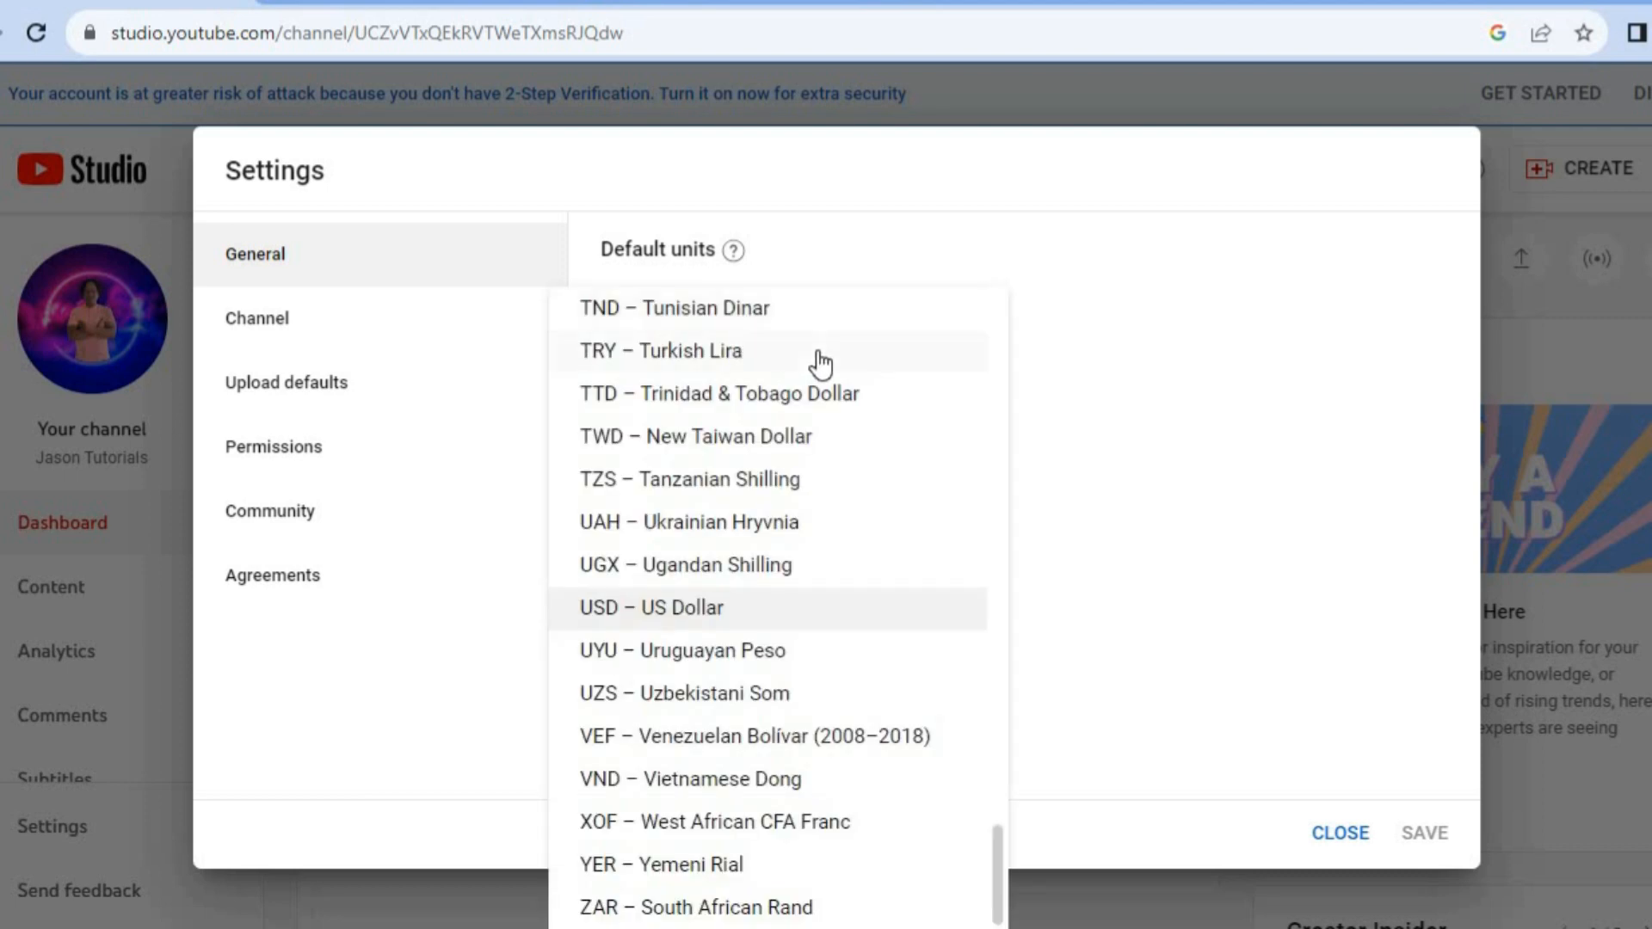
pyautogui.click(715, 607)
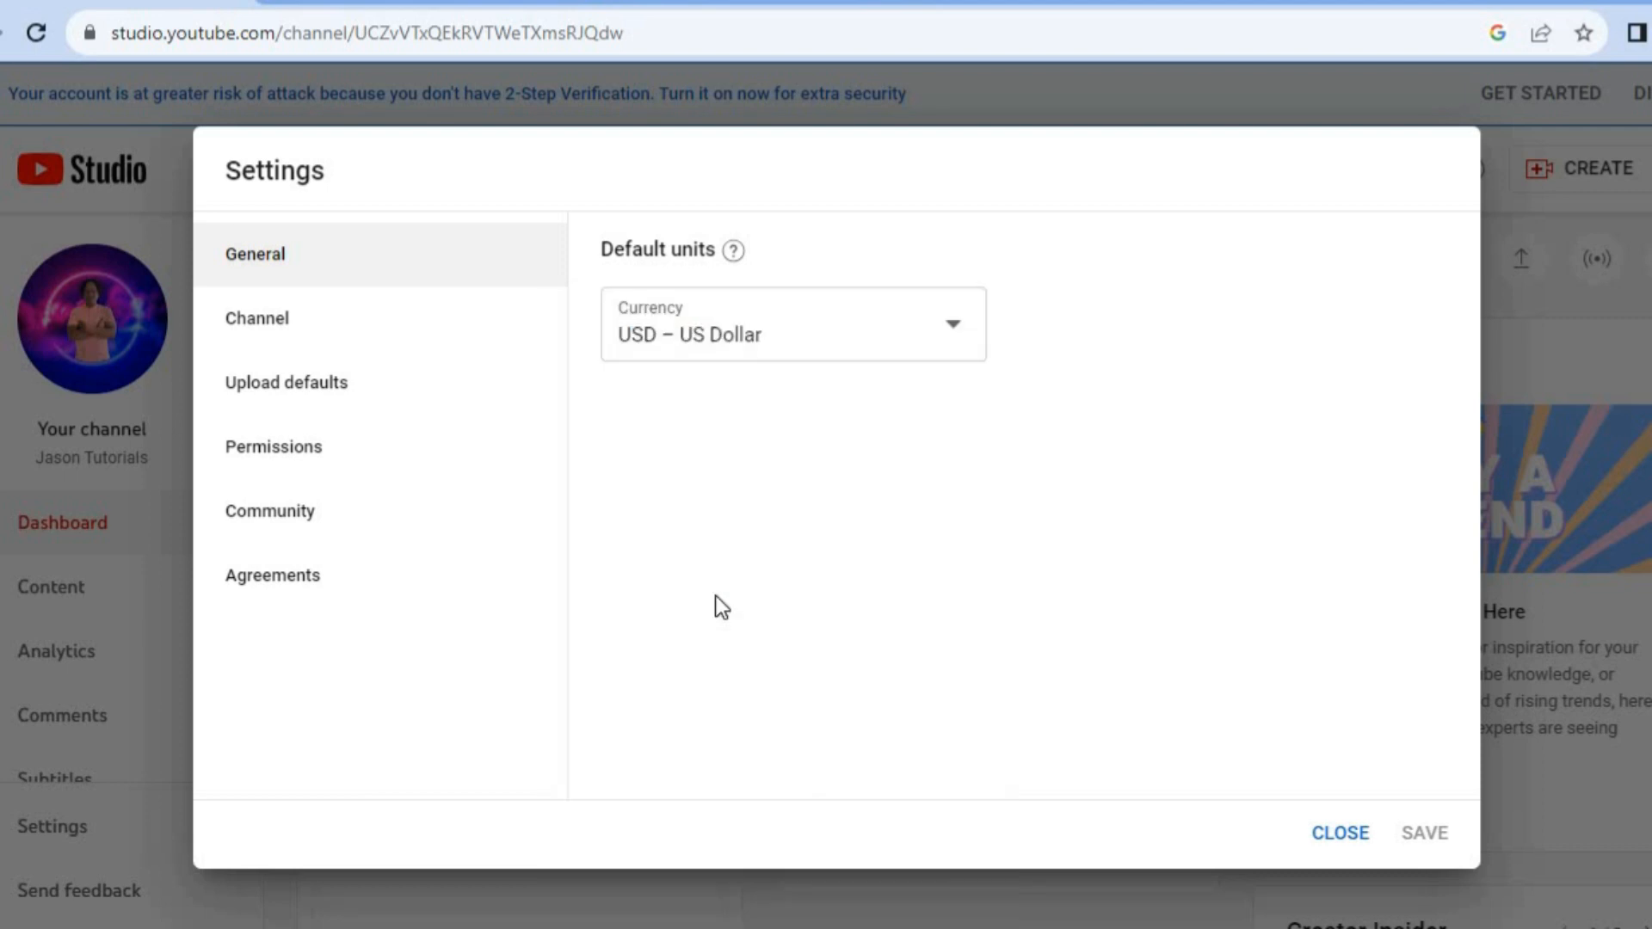
# Review the channel's basic info and its advanced settings for audience, Google Ads linking, automatic captions, advertisements and clips.
pyautogui.click(281, 322)
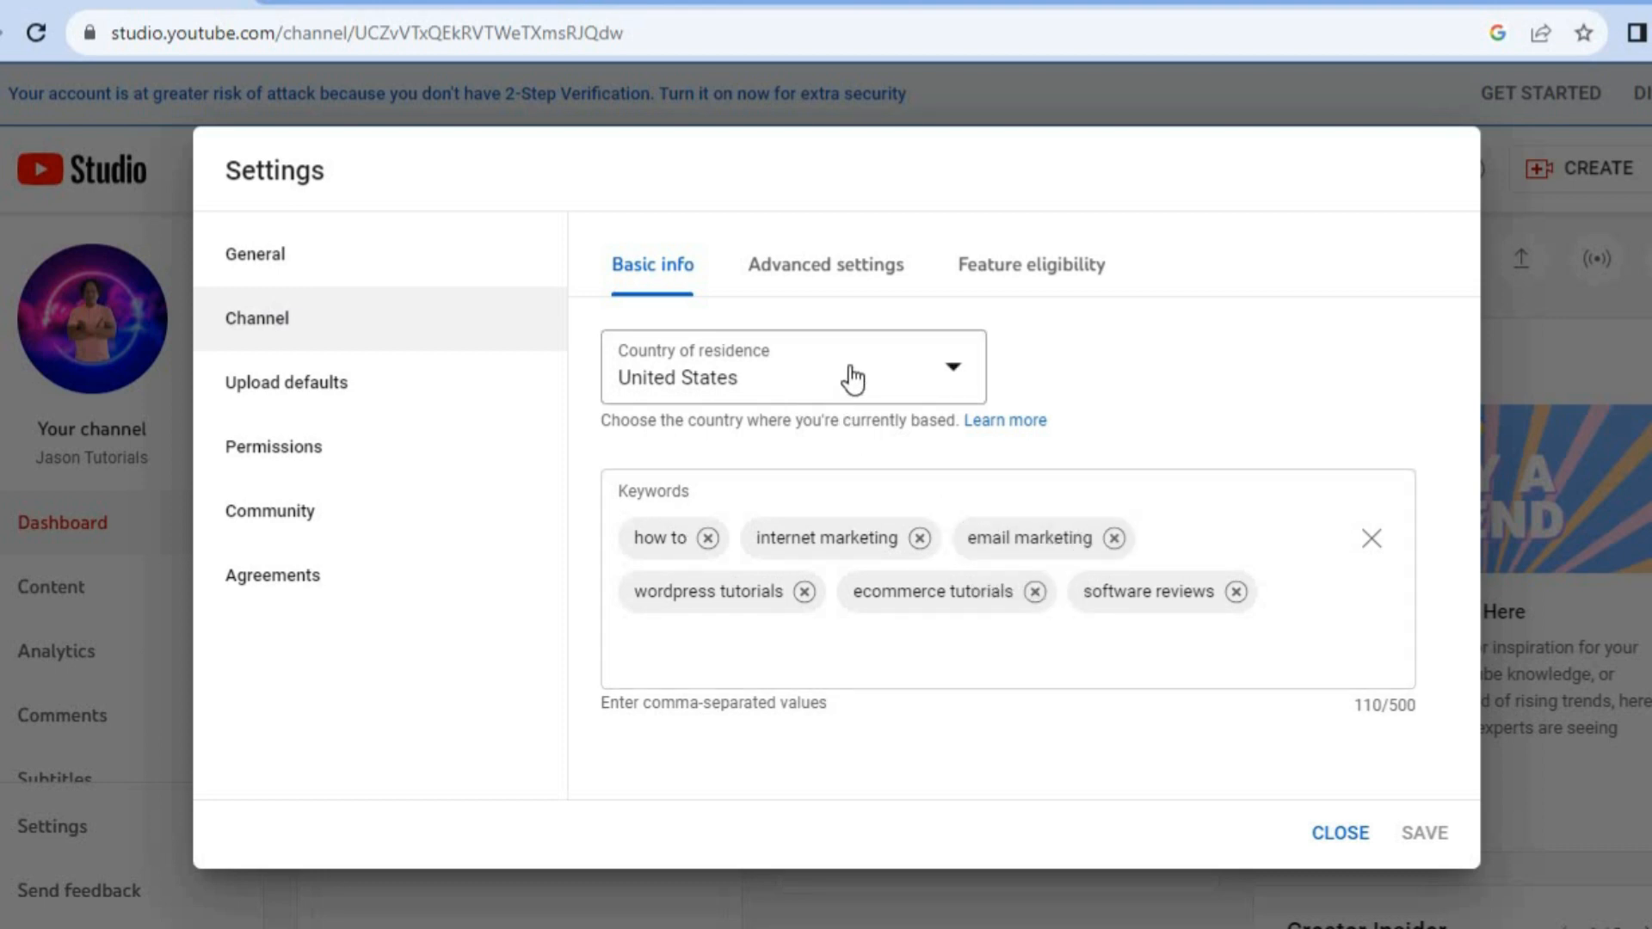
pyautogui.click(801, 275)
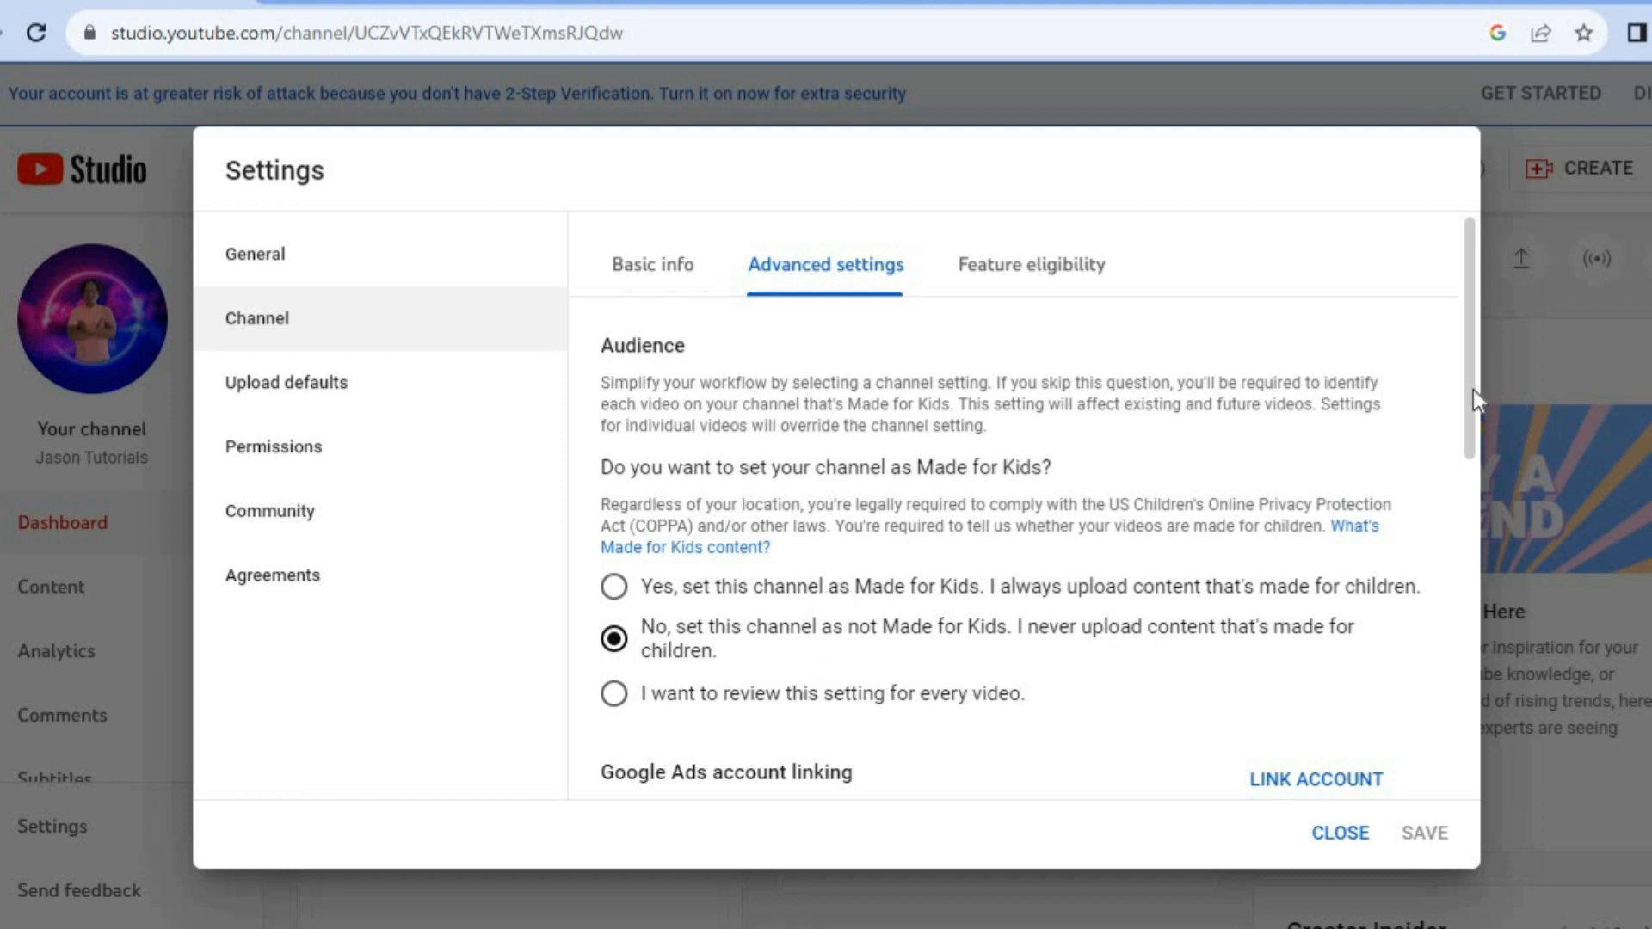
pyautogui.moveTo(1470, 390); pyautogui.dragTo(1464, 612)
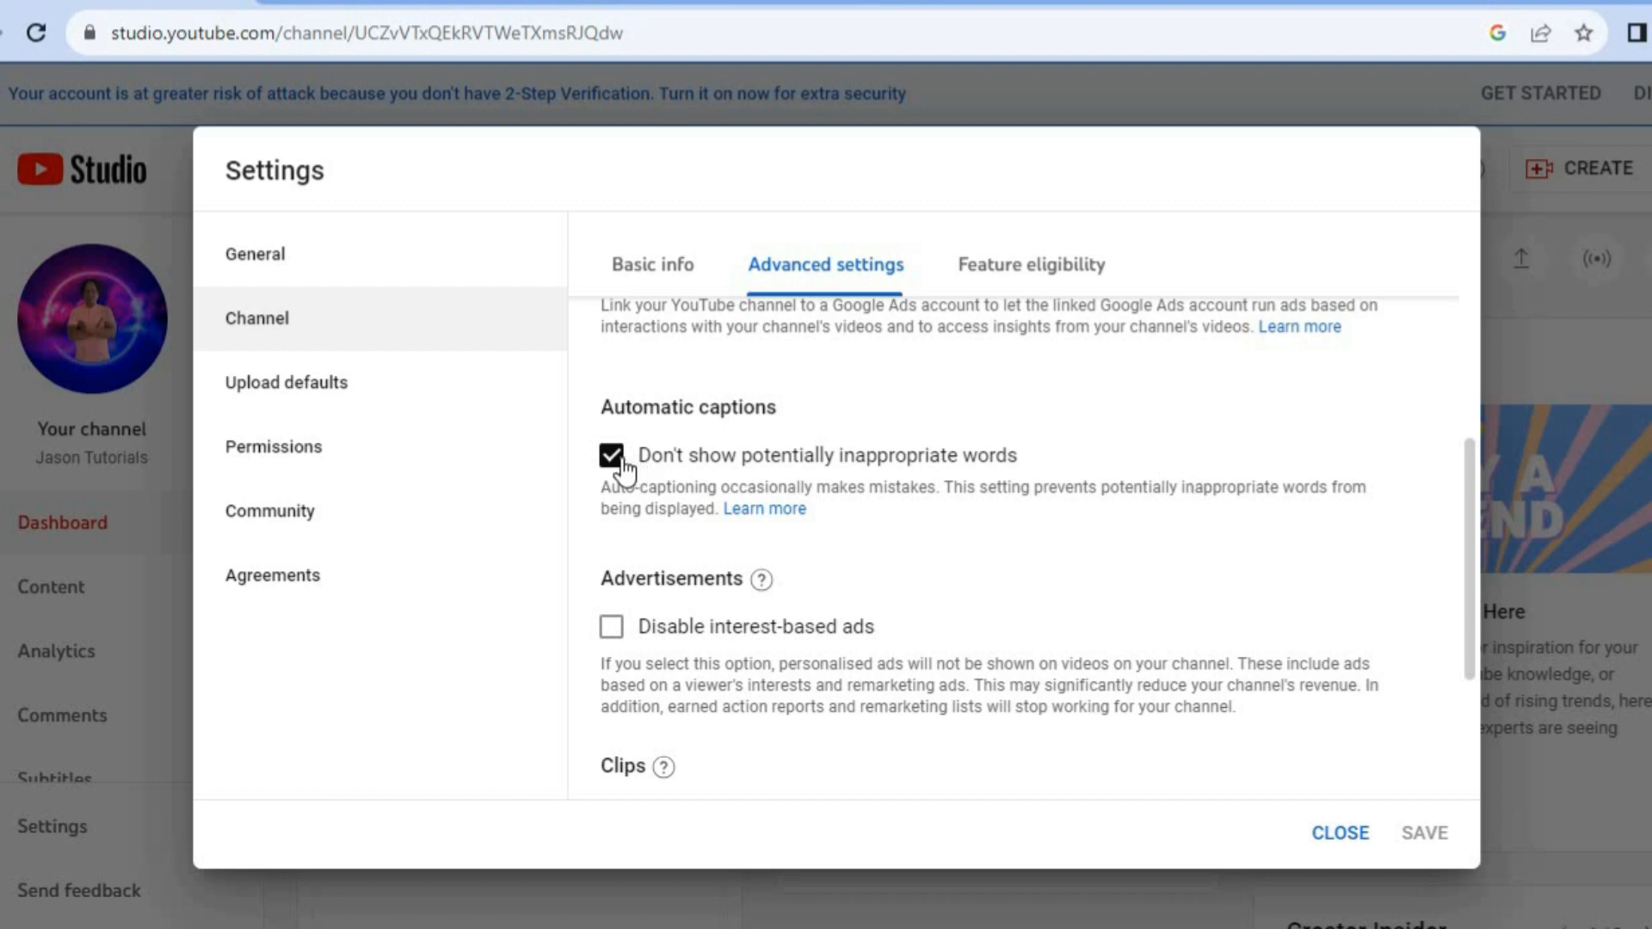
pyautogui.scroll(-3, 1470, 720)
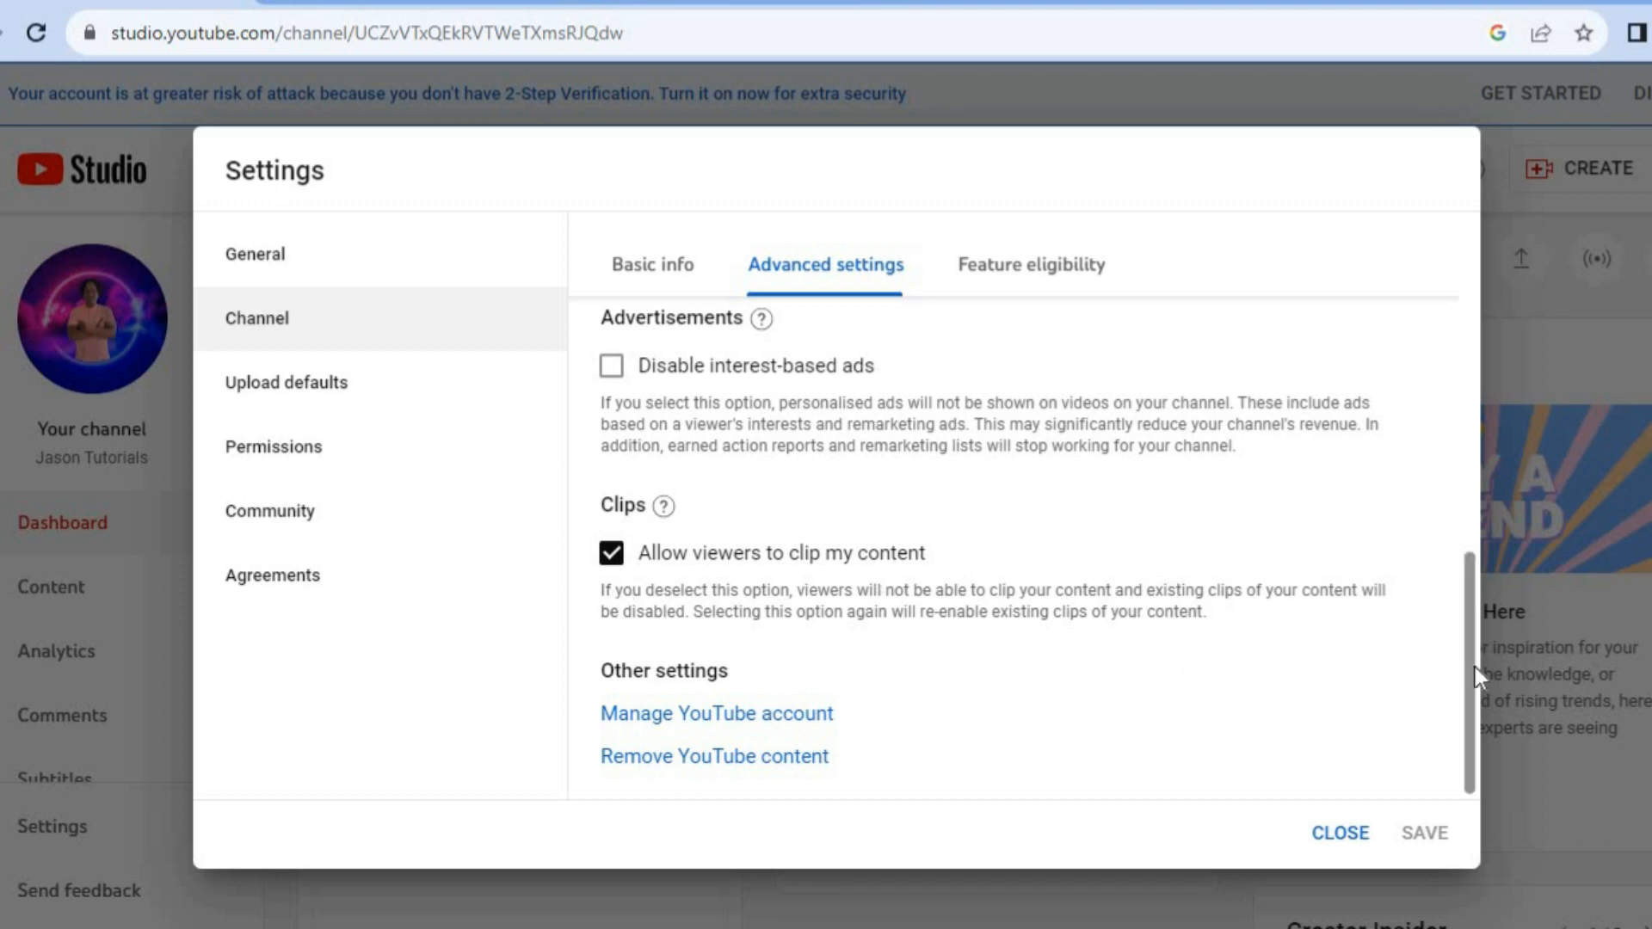
pyautogui.scroll(6, 1463, 492)
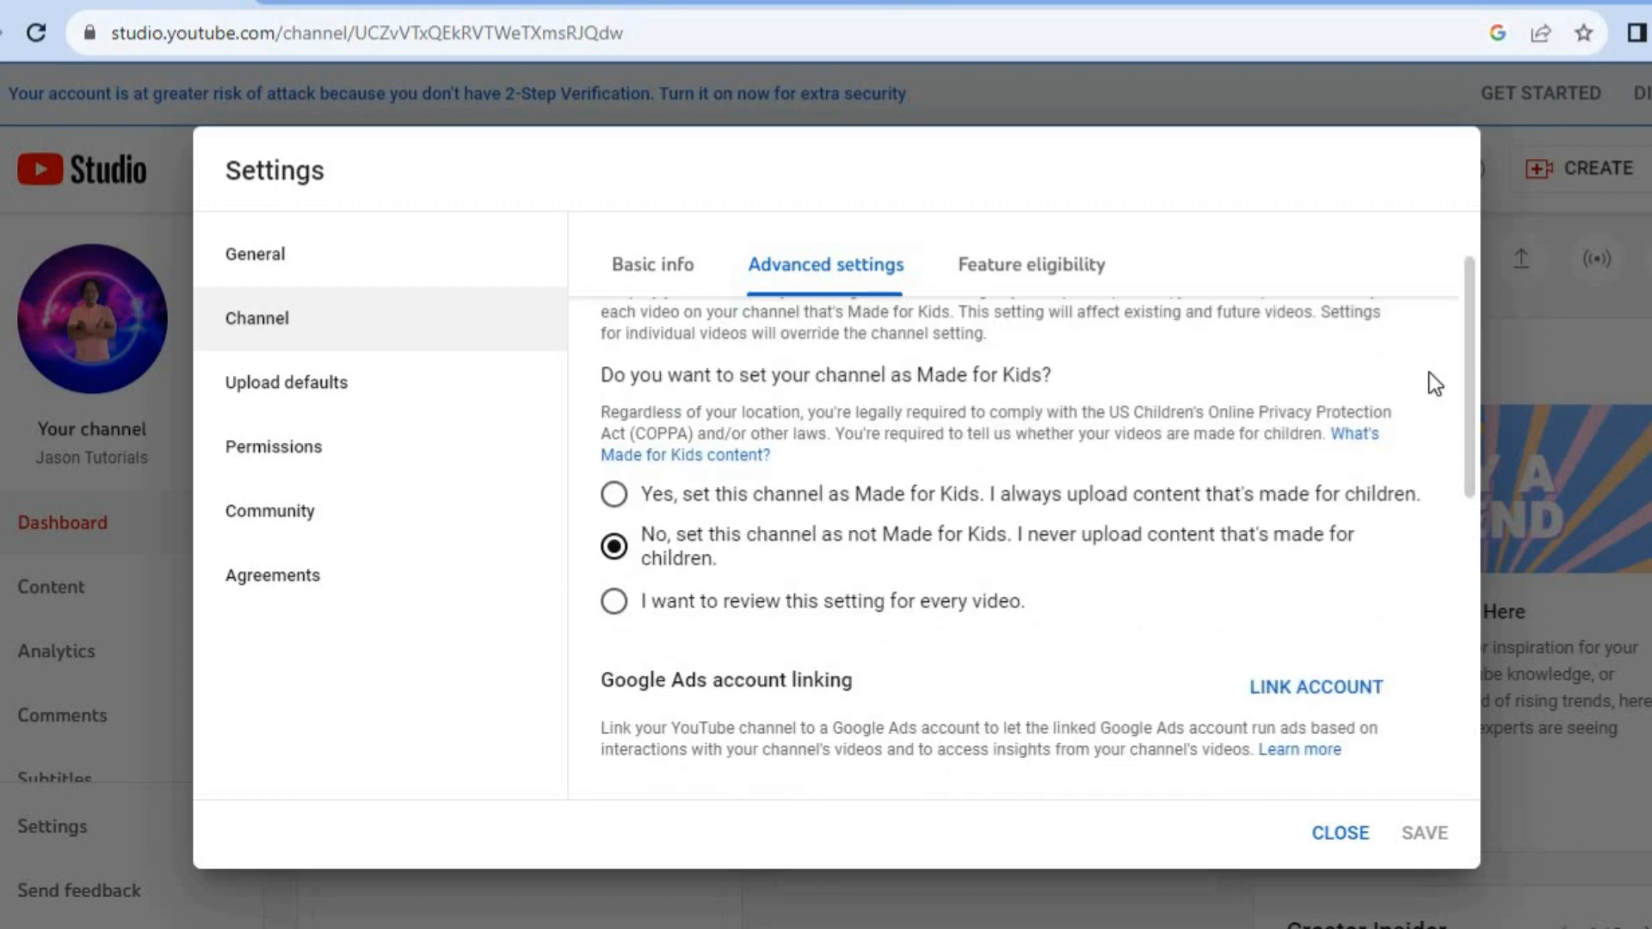
# Examine the benefits and requirements of the intermediate features under the channel's feature eligibility, then collapse that section.
pyautogui.click(1044, 279)
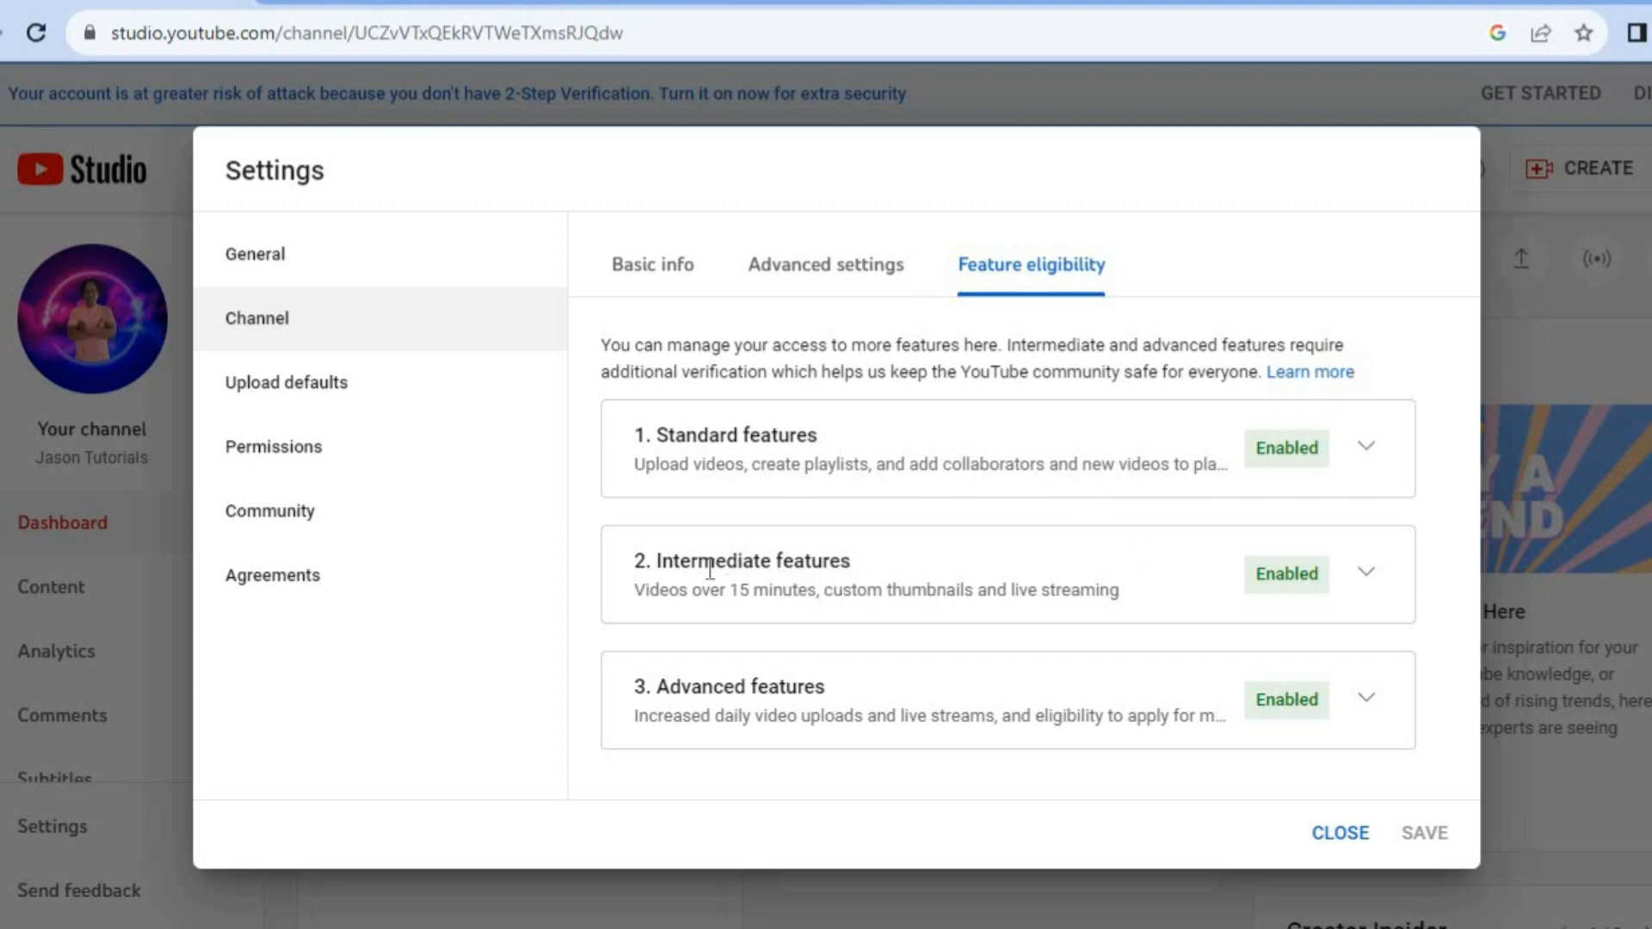
pyautogui.click(1373, 577)
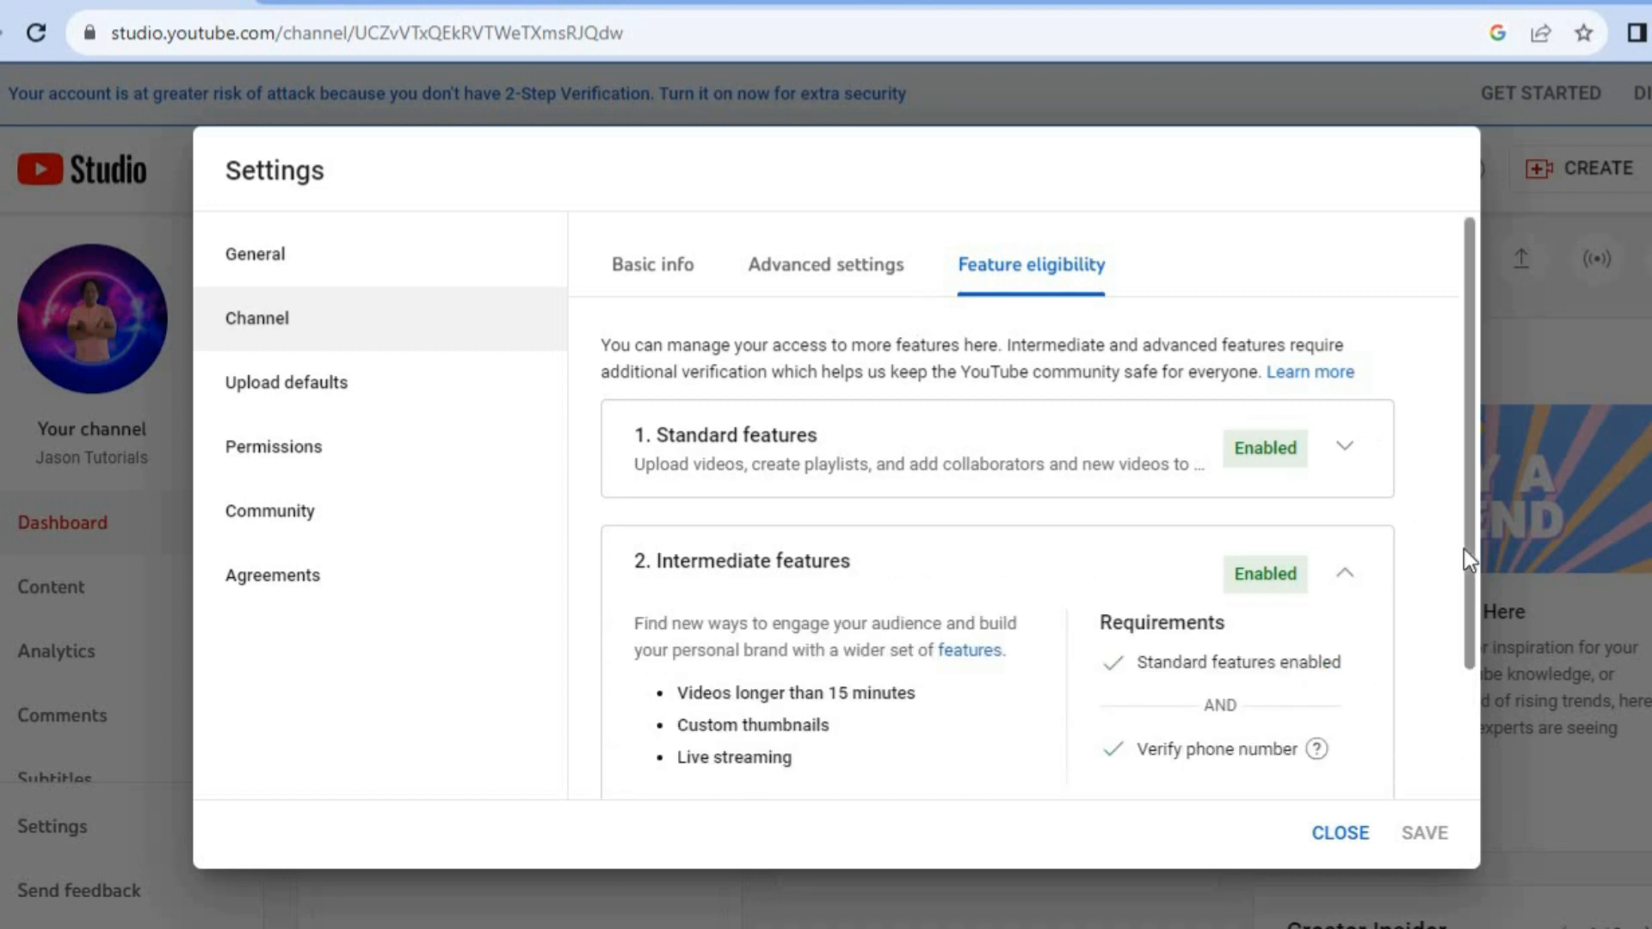
pyautogui.moveTo(1467, 561); pyautogui.dragTo(1468, 649)
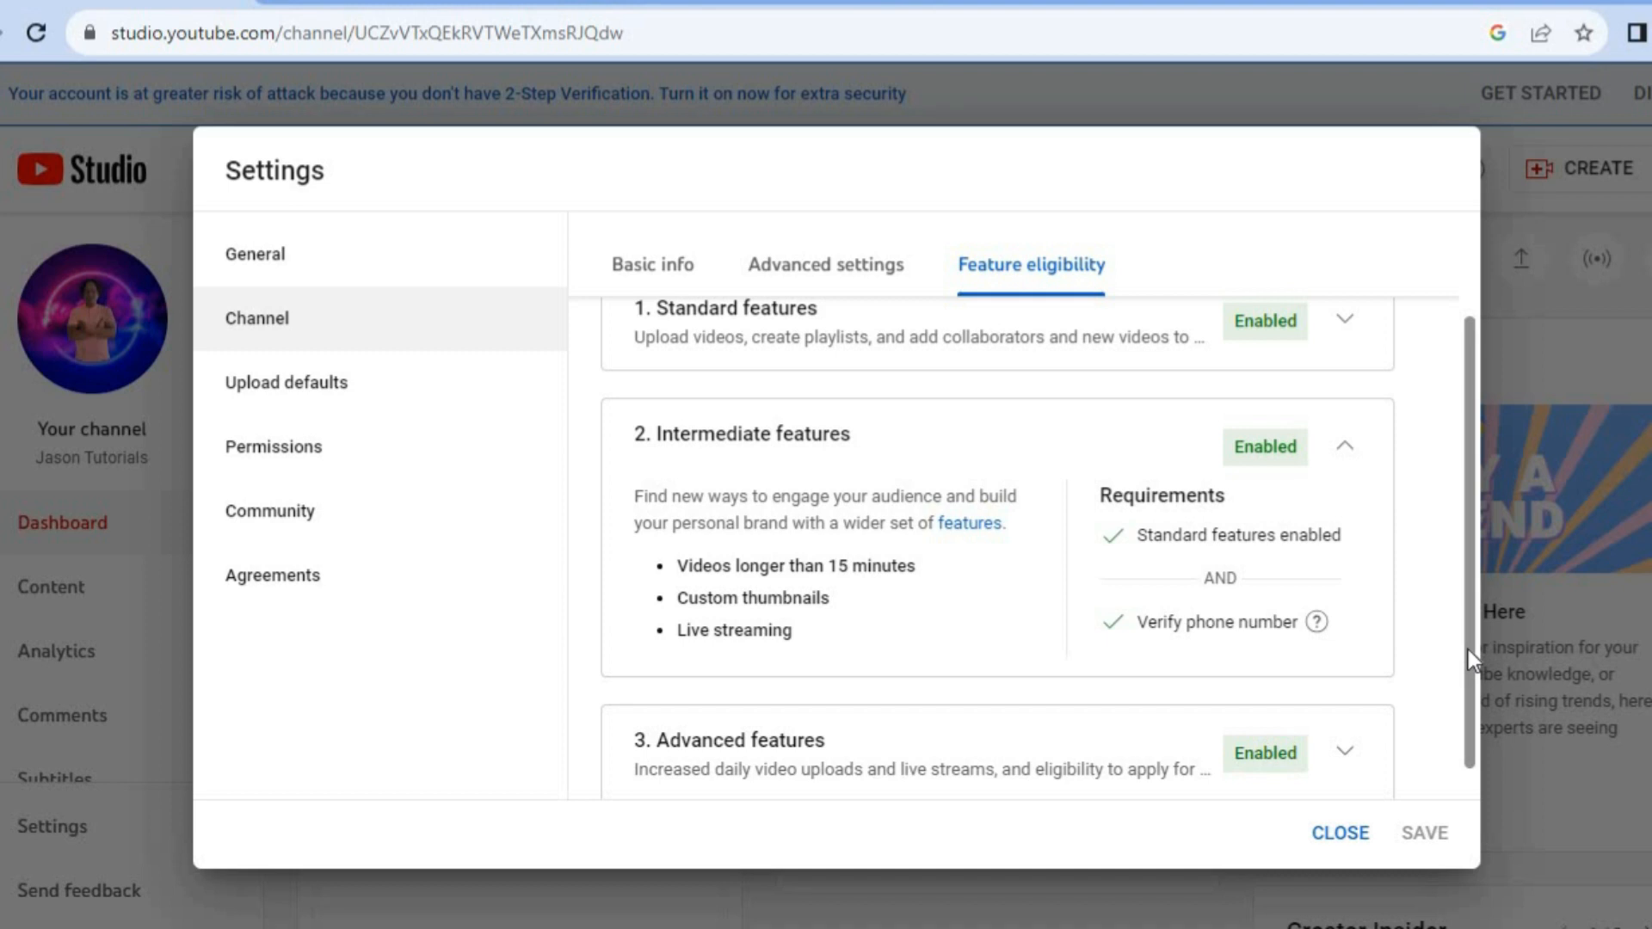
pyautogui.click(1179, 623)
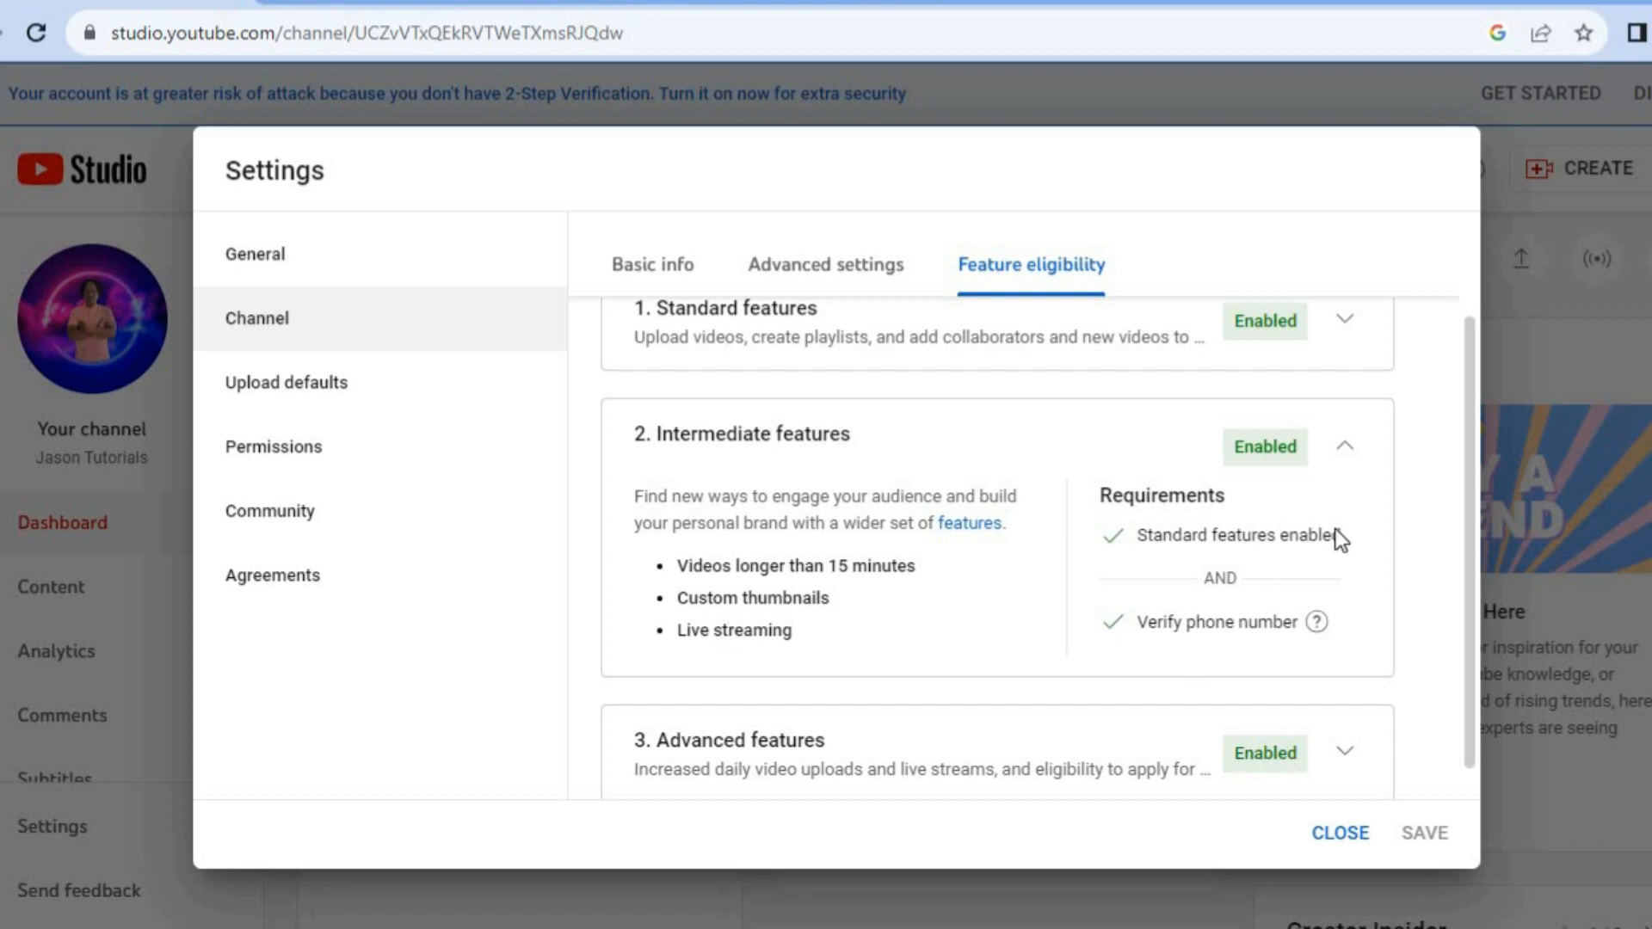
pyautogui.click(1345, 446)
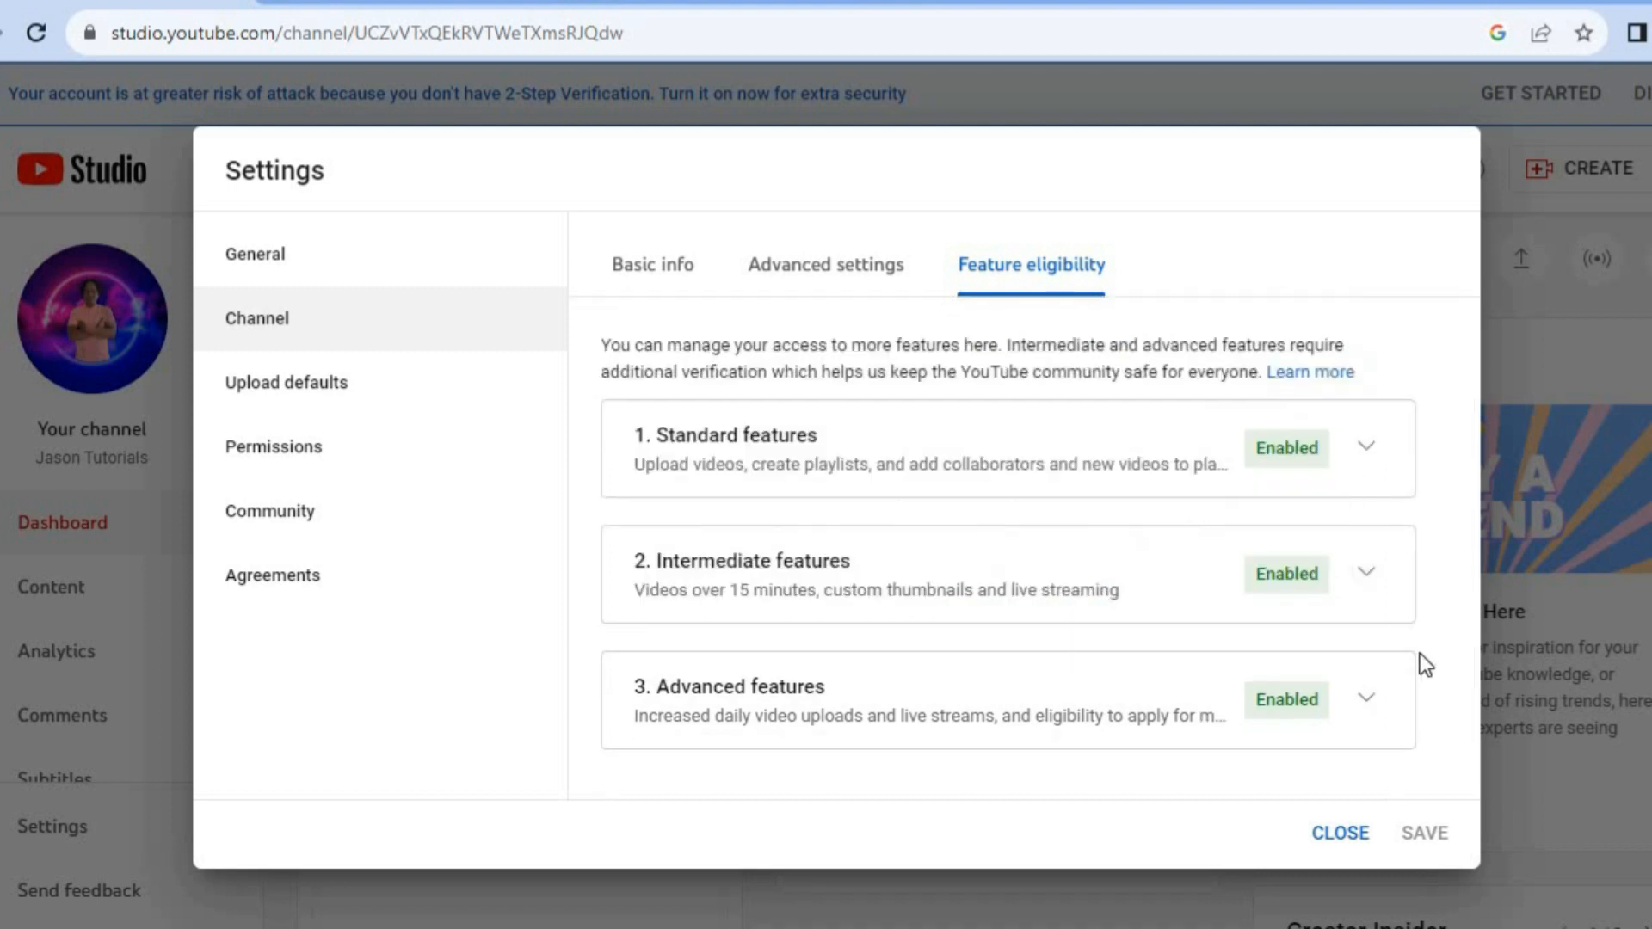
# Expand the advanced features section and examine its benefits and verification requirements.
pyautogui.click(1368, 700)
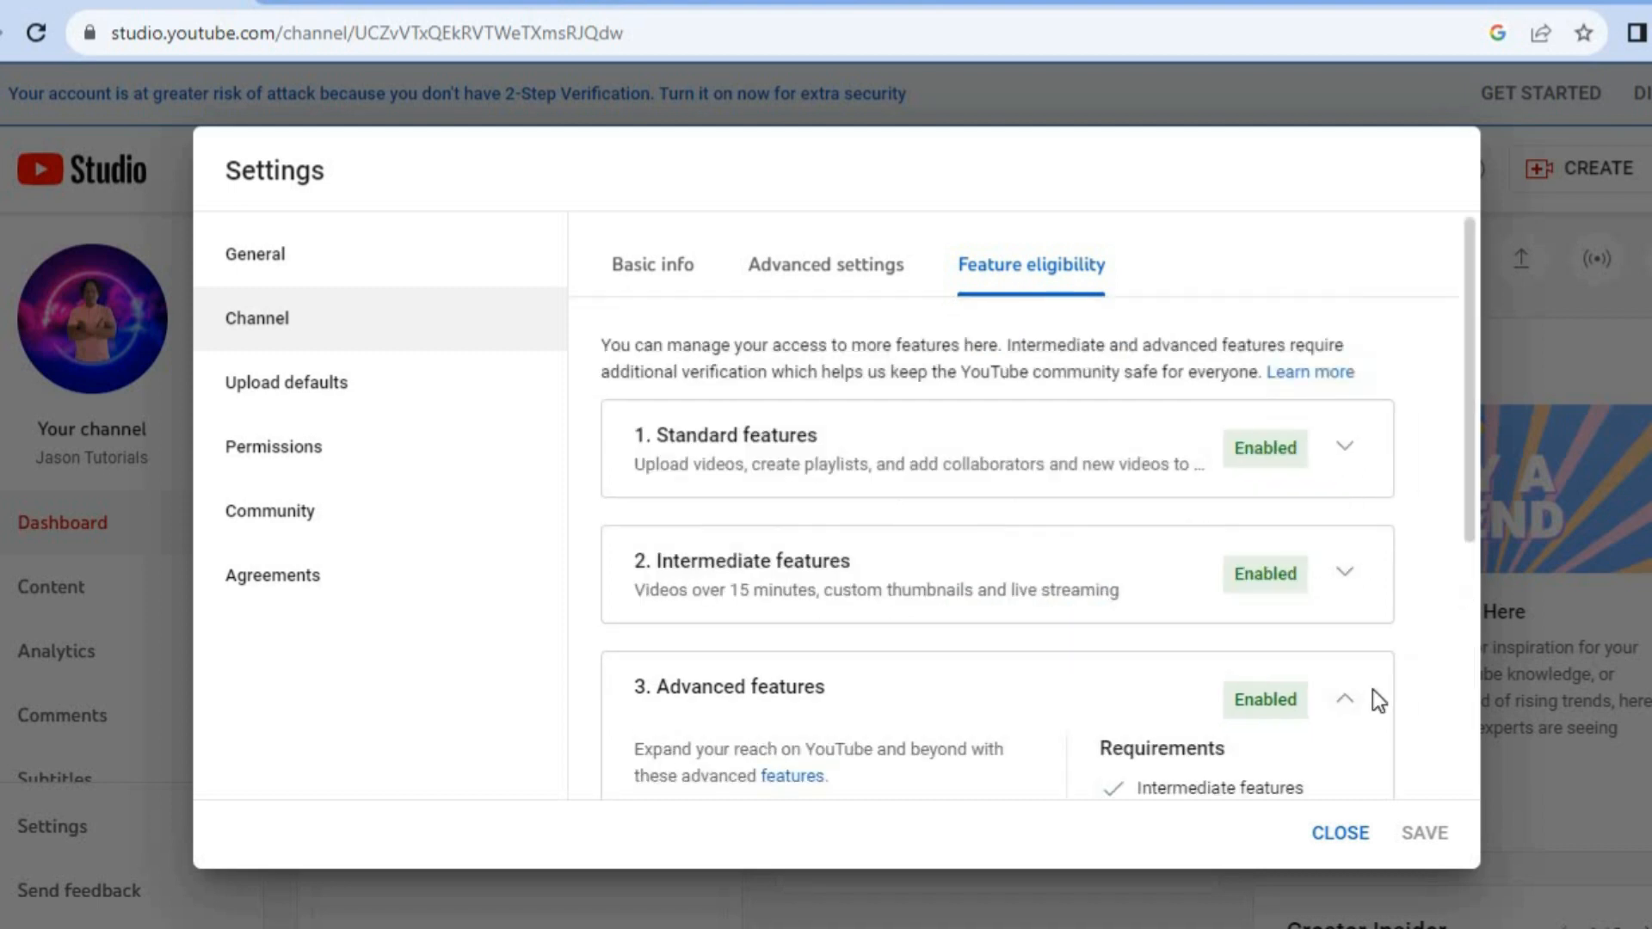
pyautogui.moveTo(1468, 504); pyautogui.dragTo(1466, 657)
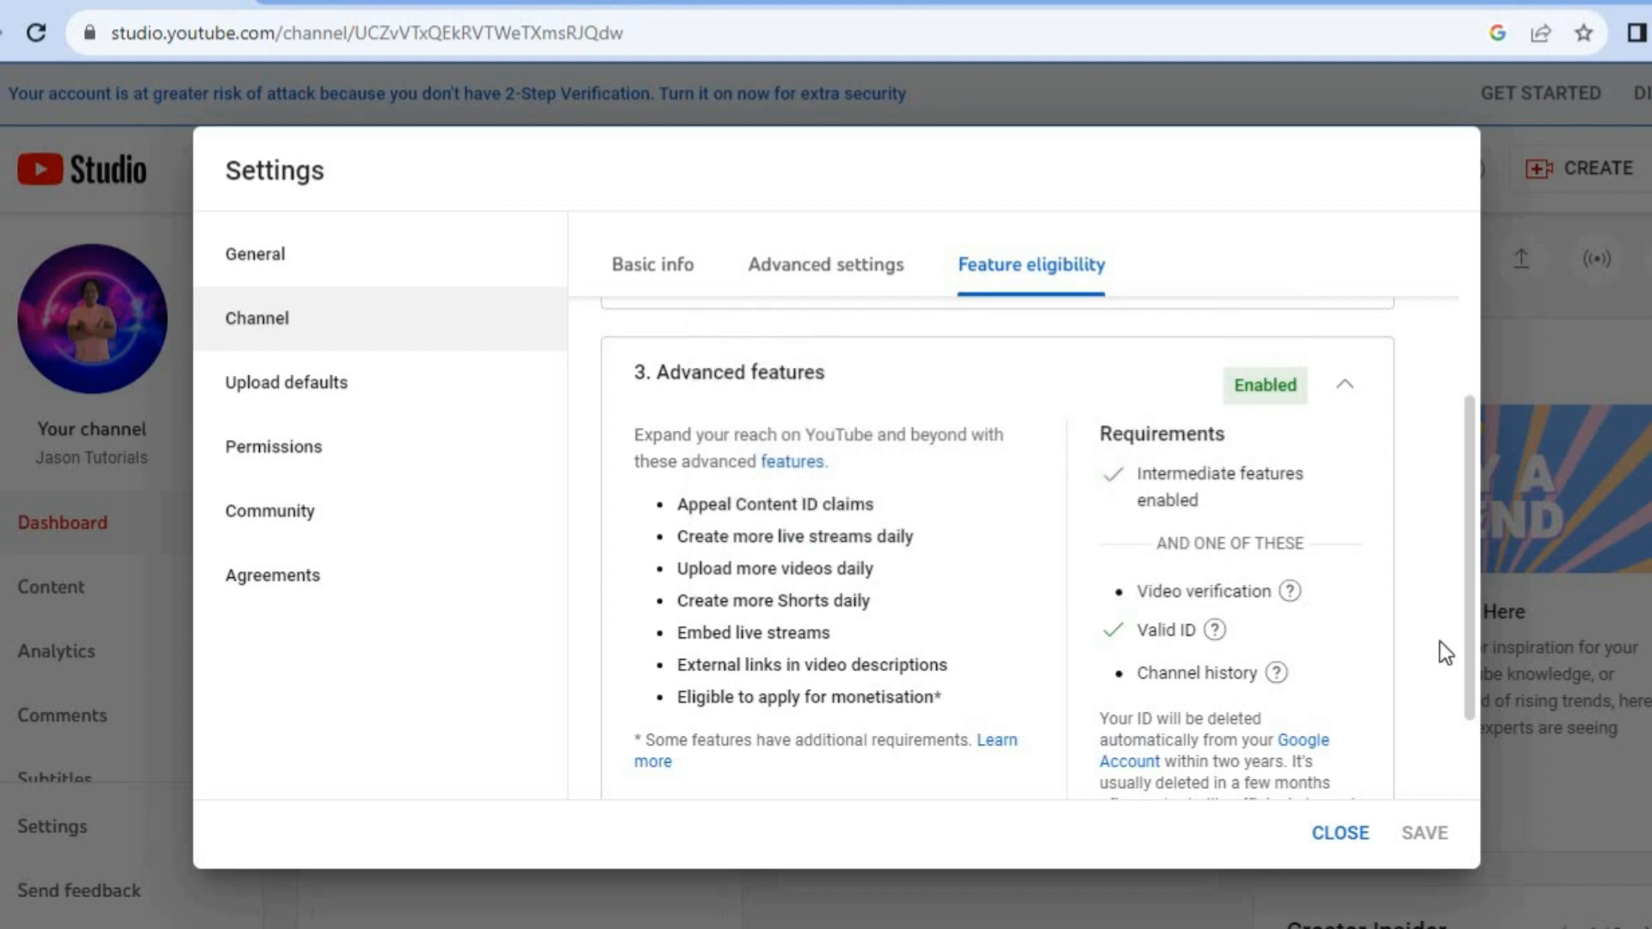
pyautogui.moveTo(1470, 640)
pyautogui.mouseDown()
pyautogui.moveTo(1470, 668)
pyautogui.moveTo(1466, 625)
pyautogui.mouseUp()
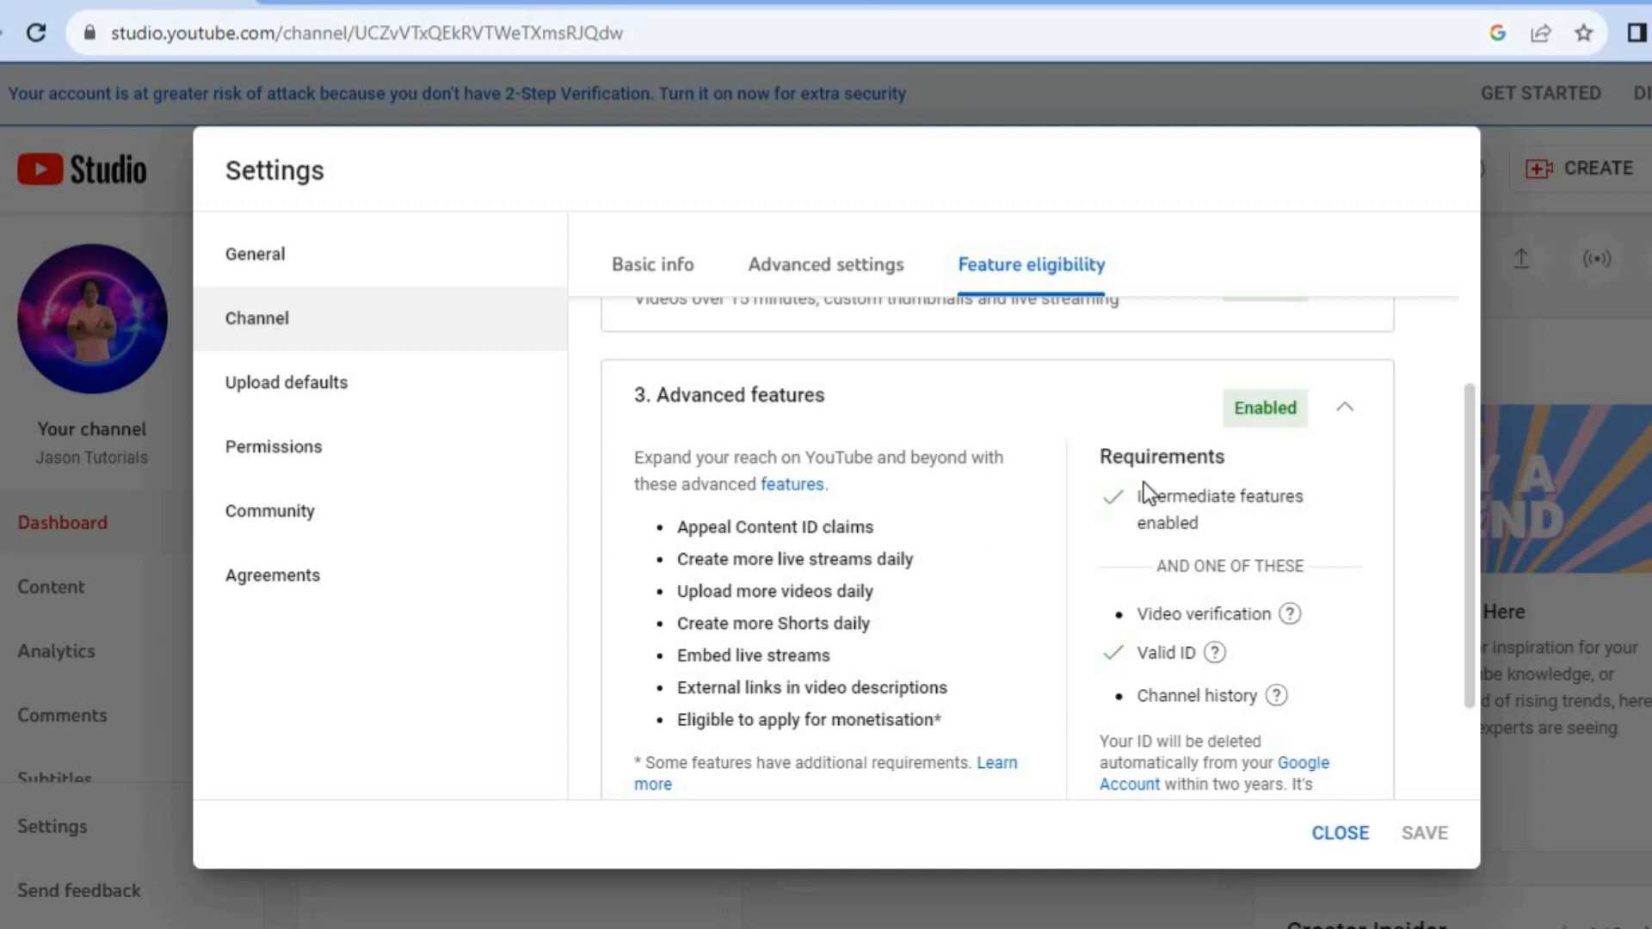
# Set the default visibility for uploads to Public in the upload defaults' basic info.
pyautogui.click(360, 404)
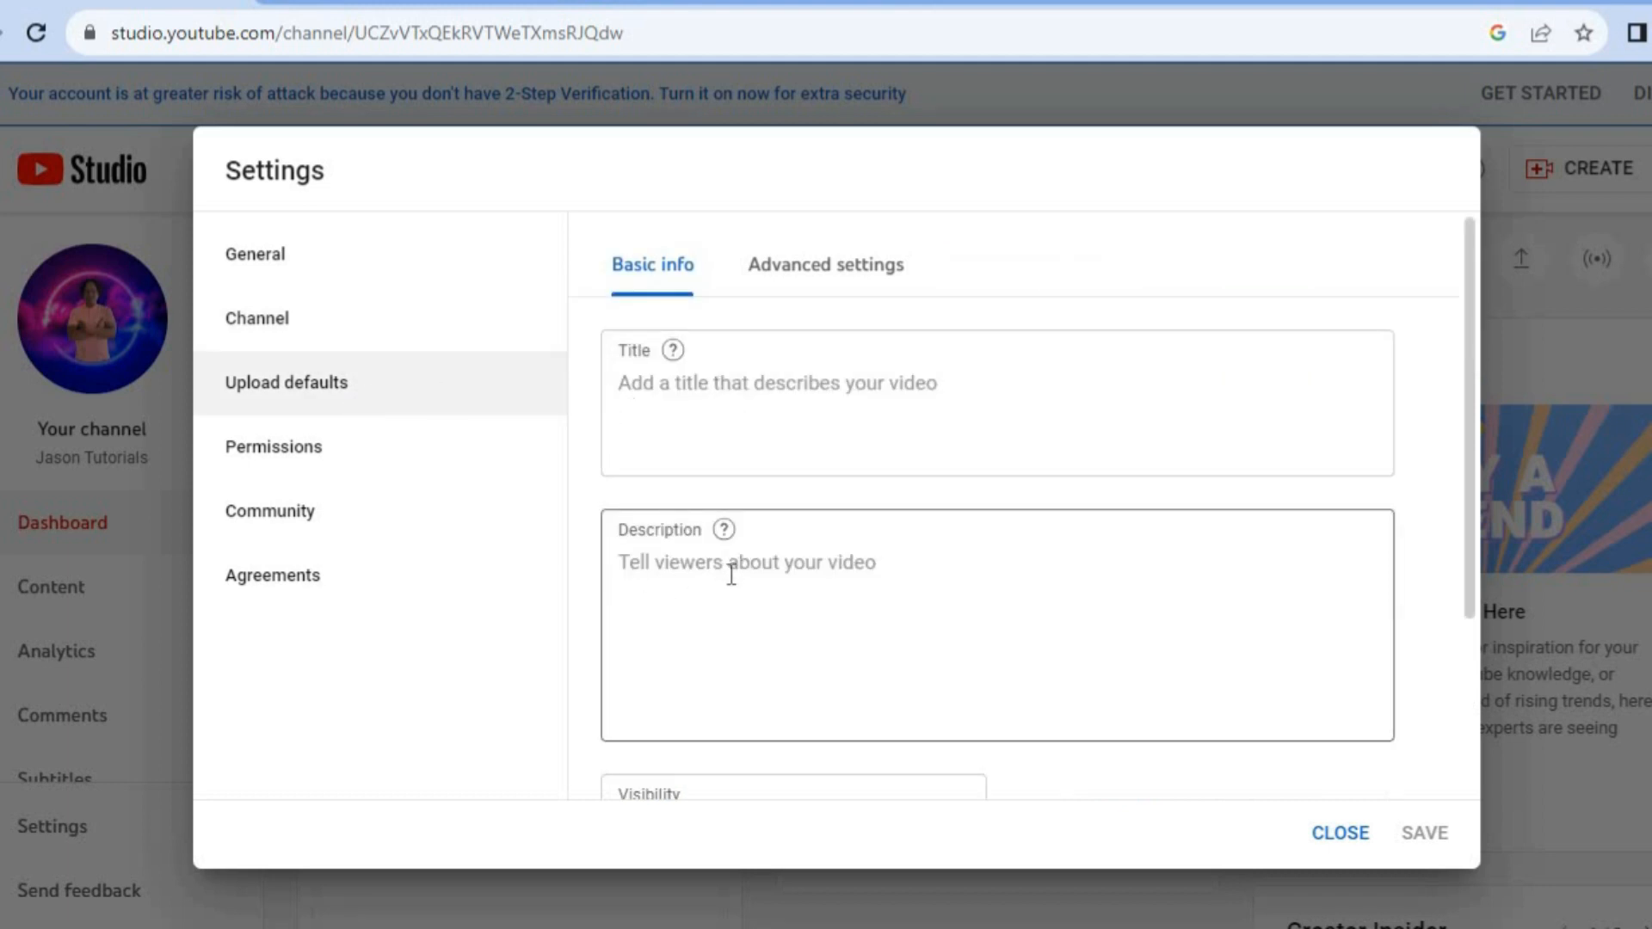
pyautogui.moveTo(1469, 530); pyautogui.dragTo(1460, 688)
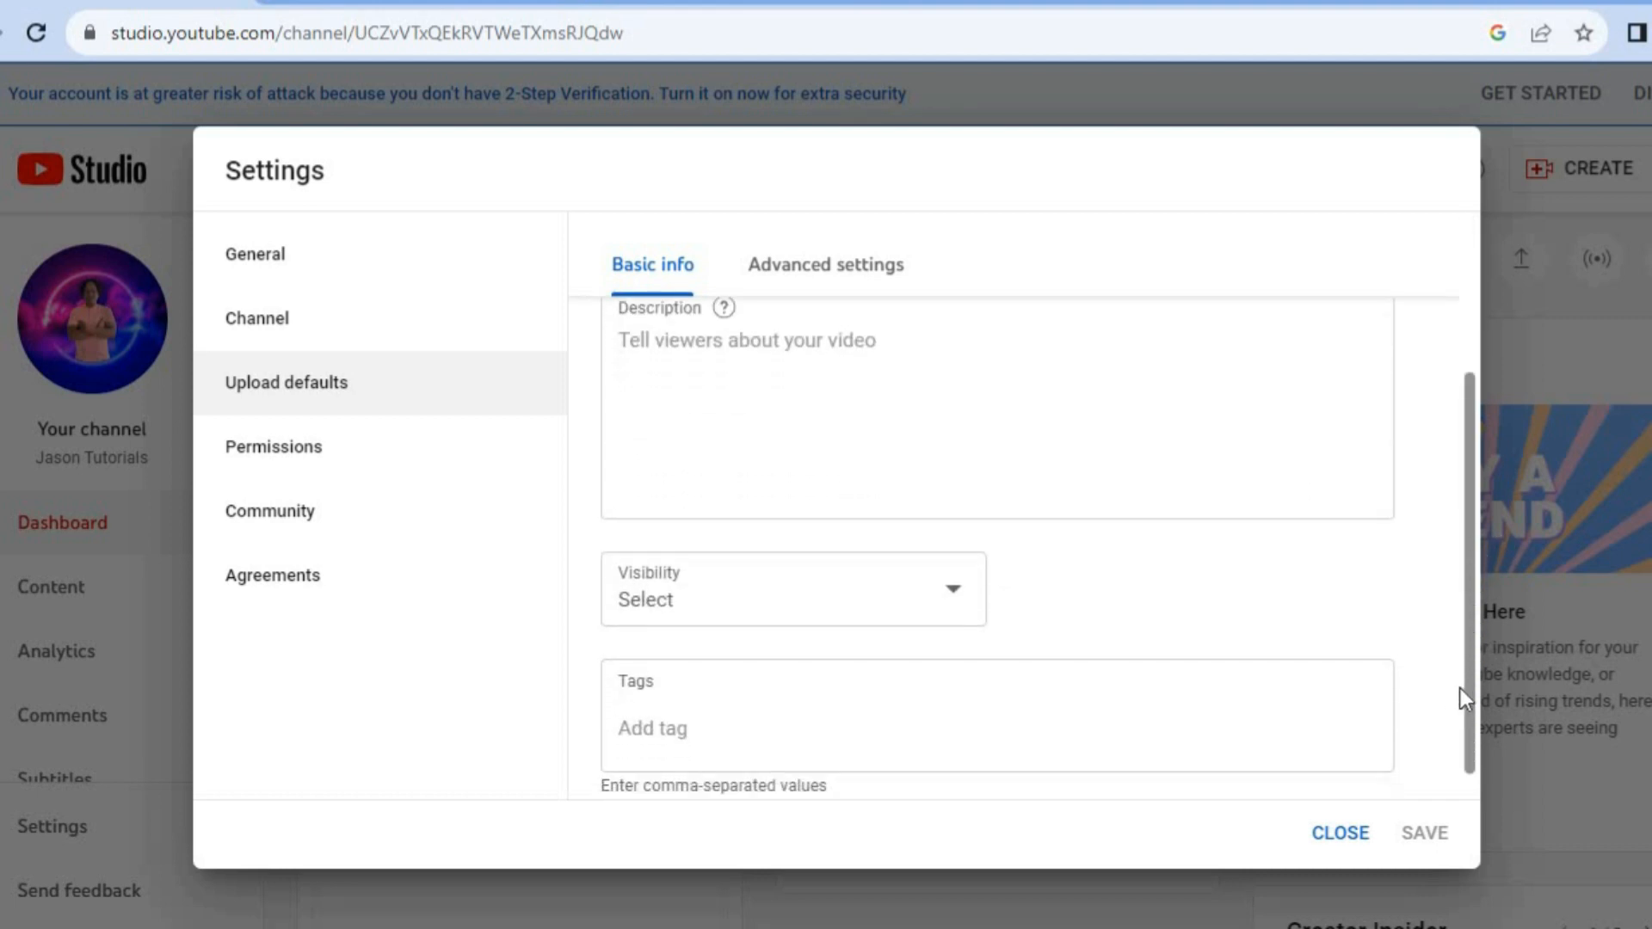
pyautogui.click(947, 604)
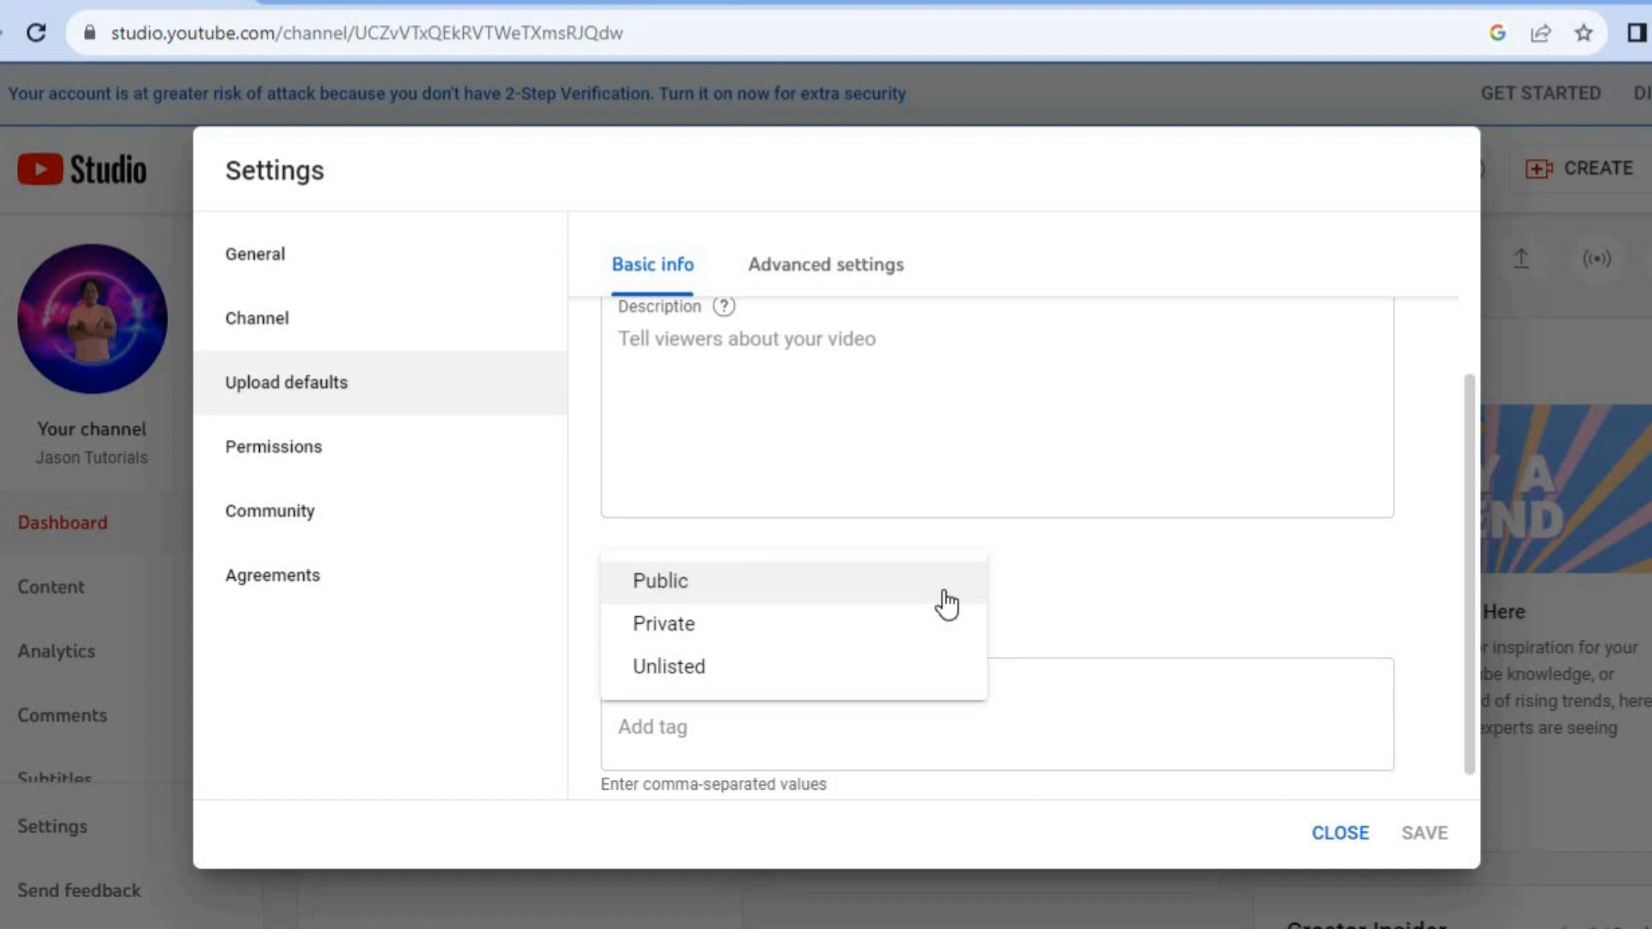
pyautogui.click(813, 592)
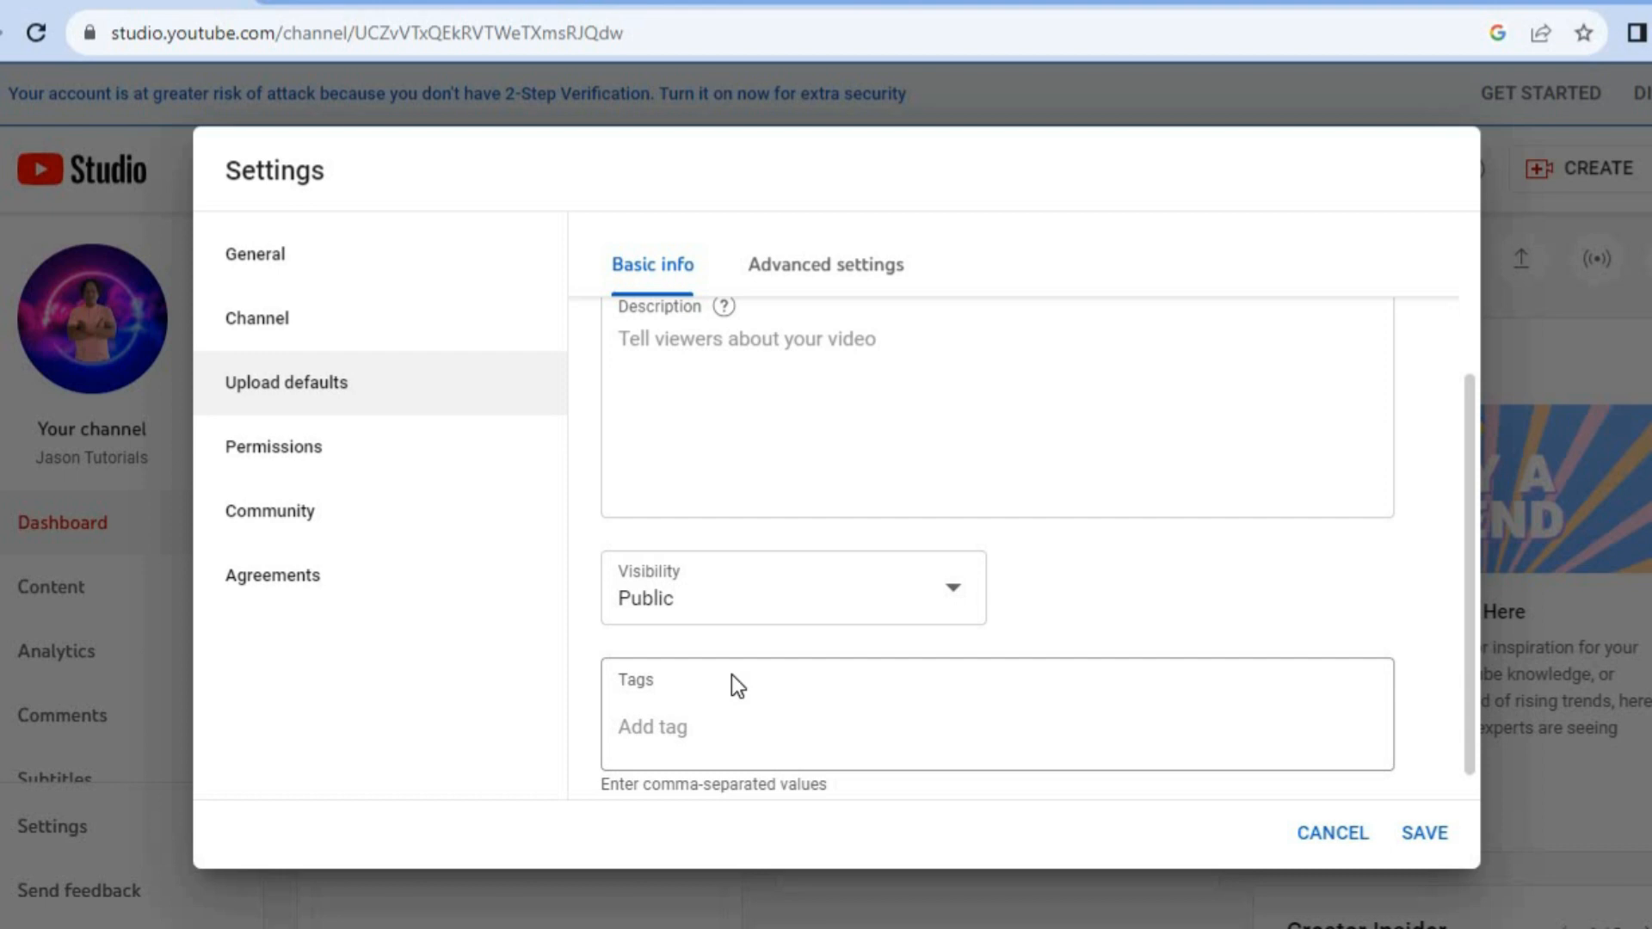
# Review the advanced upload defaults, including automatic chapters, licence, category choices, languages, caption certification and comment moderation.
pyautogui.click(833, 264)
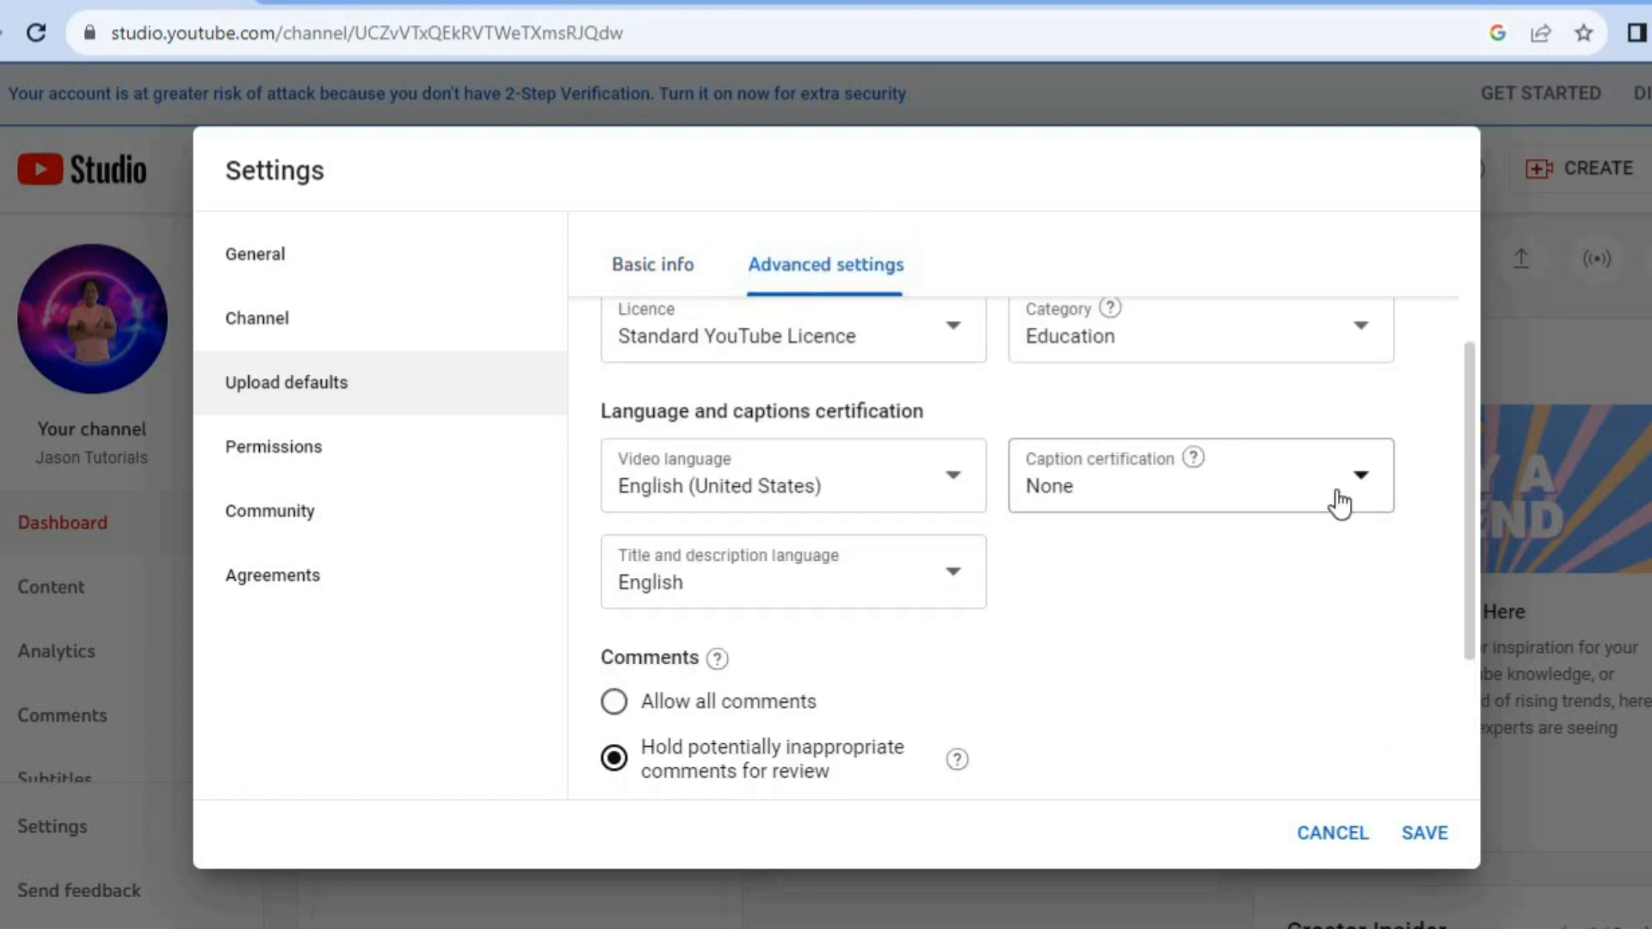
pyautogui.moveTo(1480, 523); pyautogui.dragTo(1470, 417)
pyautogui.click(1283, 524)
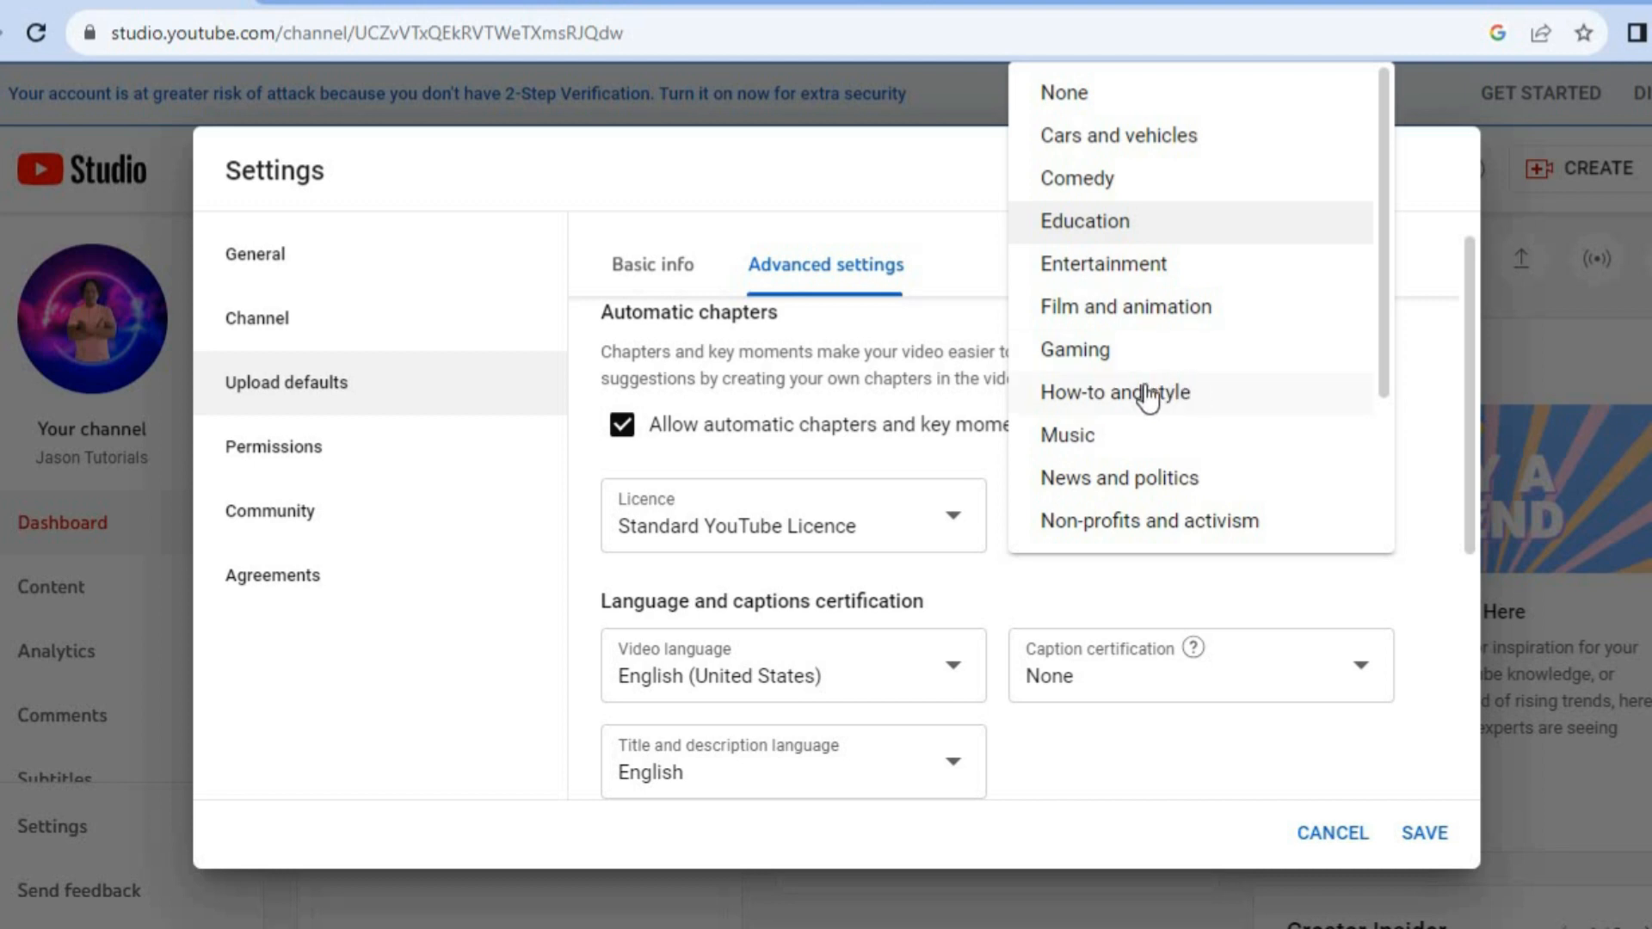
pyautogui.click(933, 437)
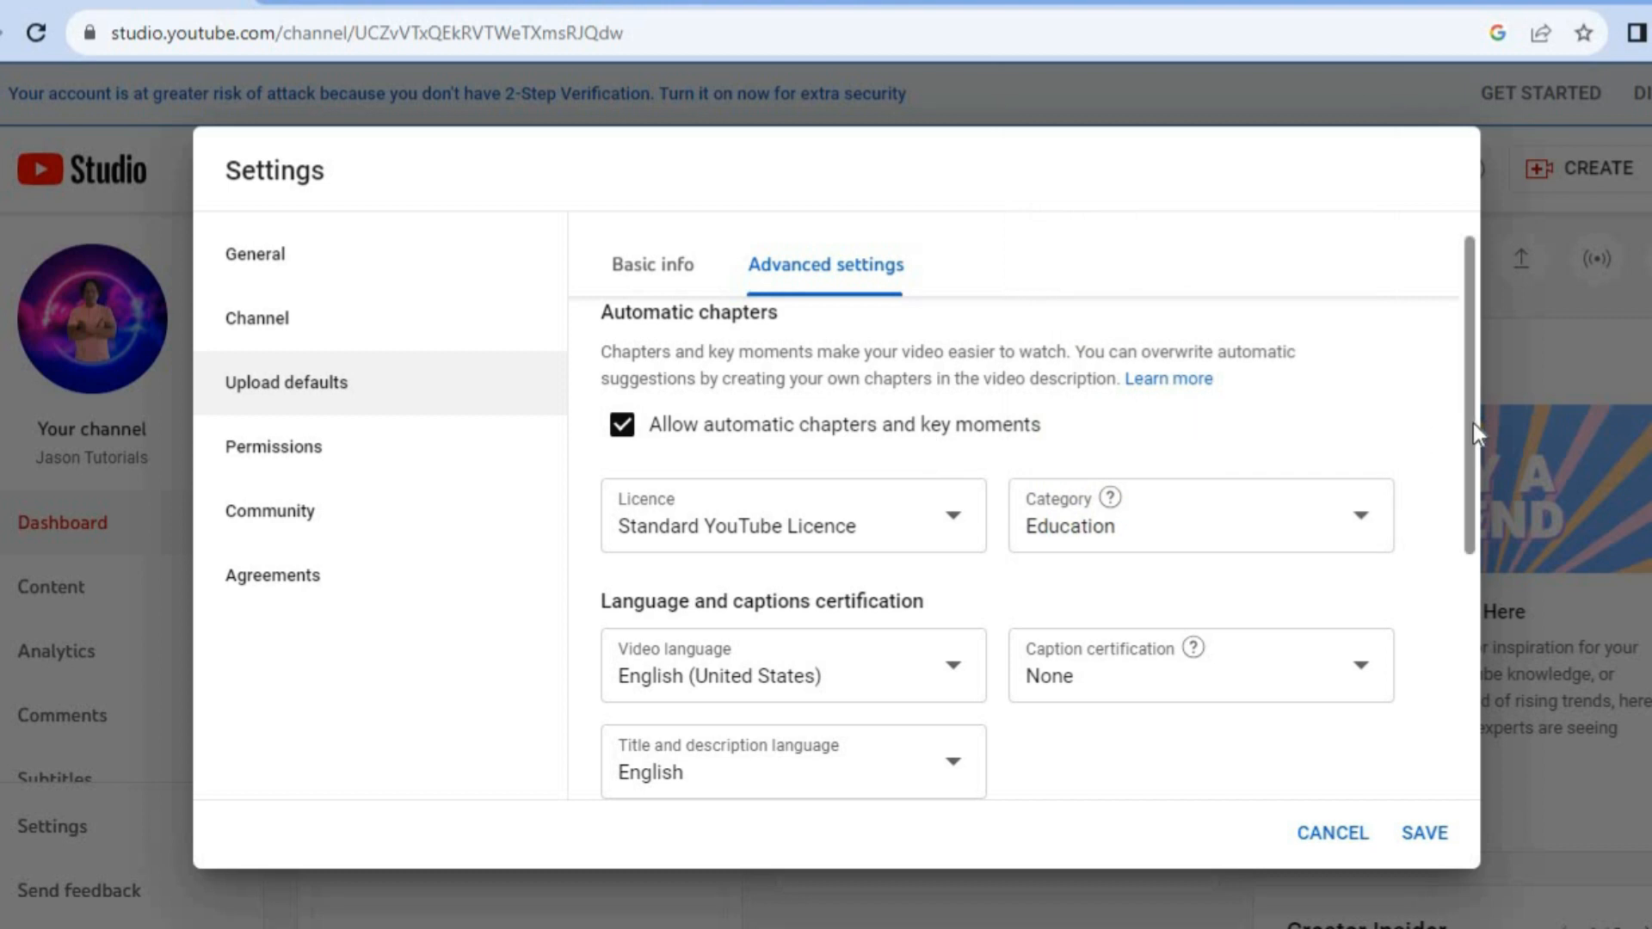
pyautogui.moveTo(1469, 353); pyautogui.dragTo(1469, 336)
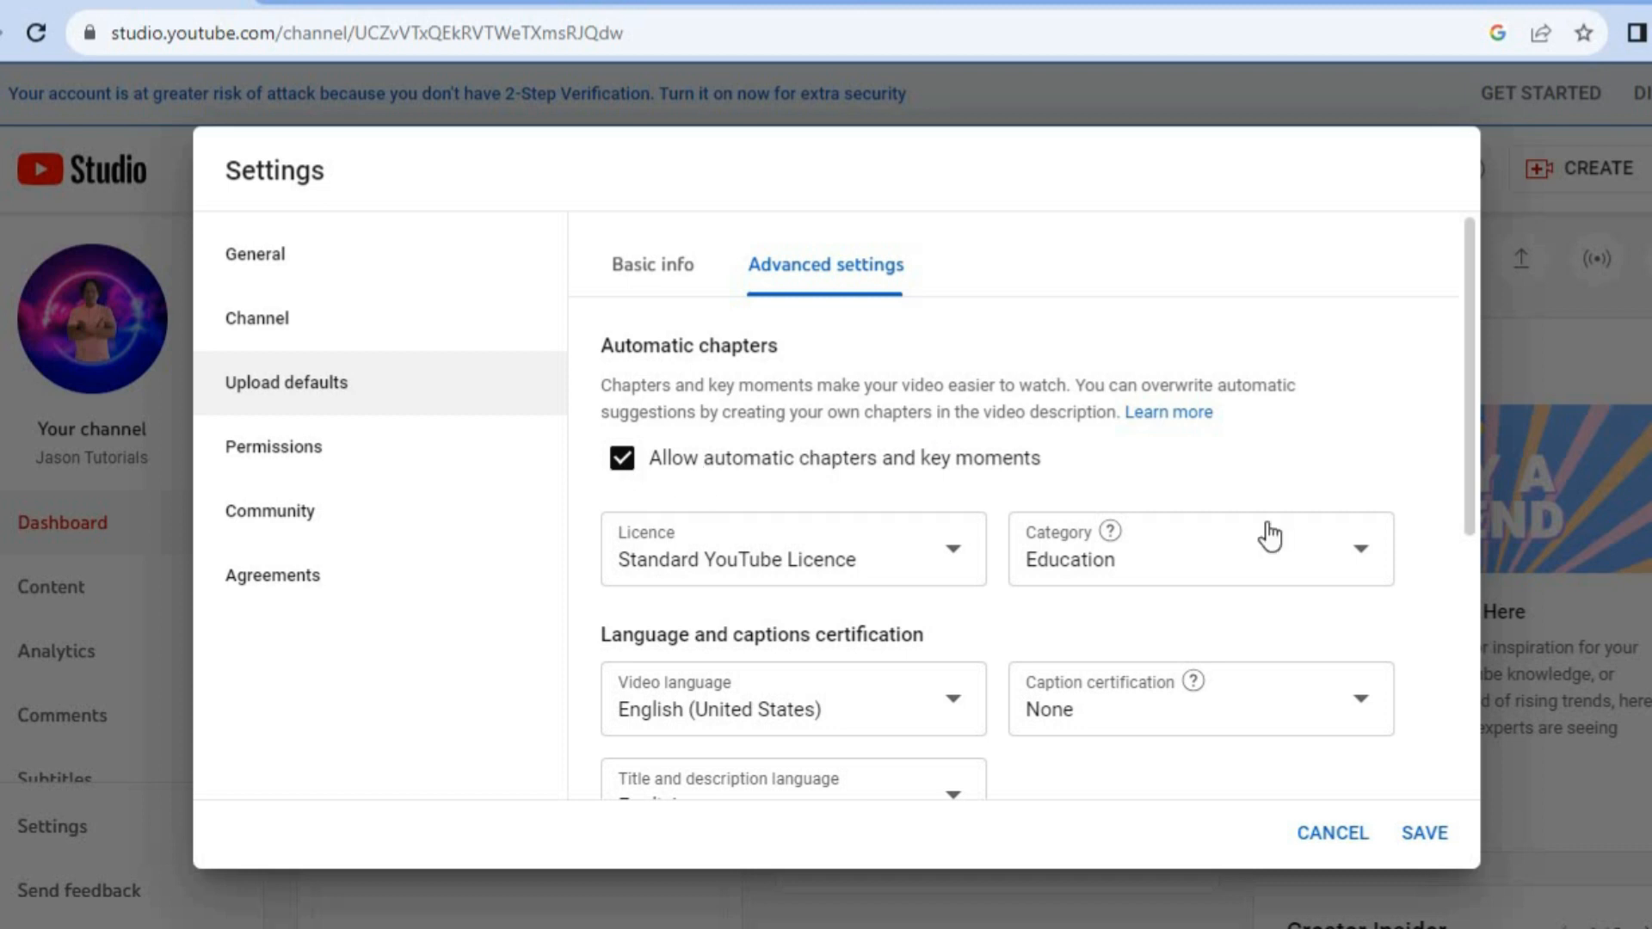
pyautogui.moveTo(1466, 492); pyautogui.dragTo(1463, 602)
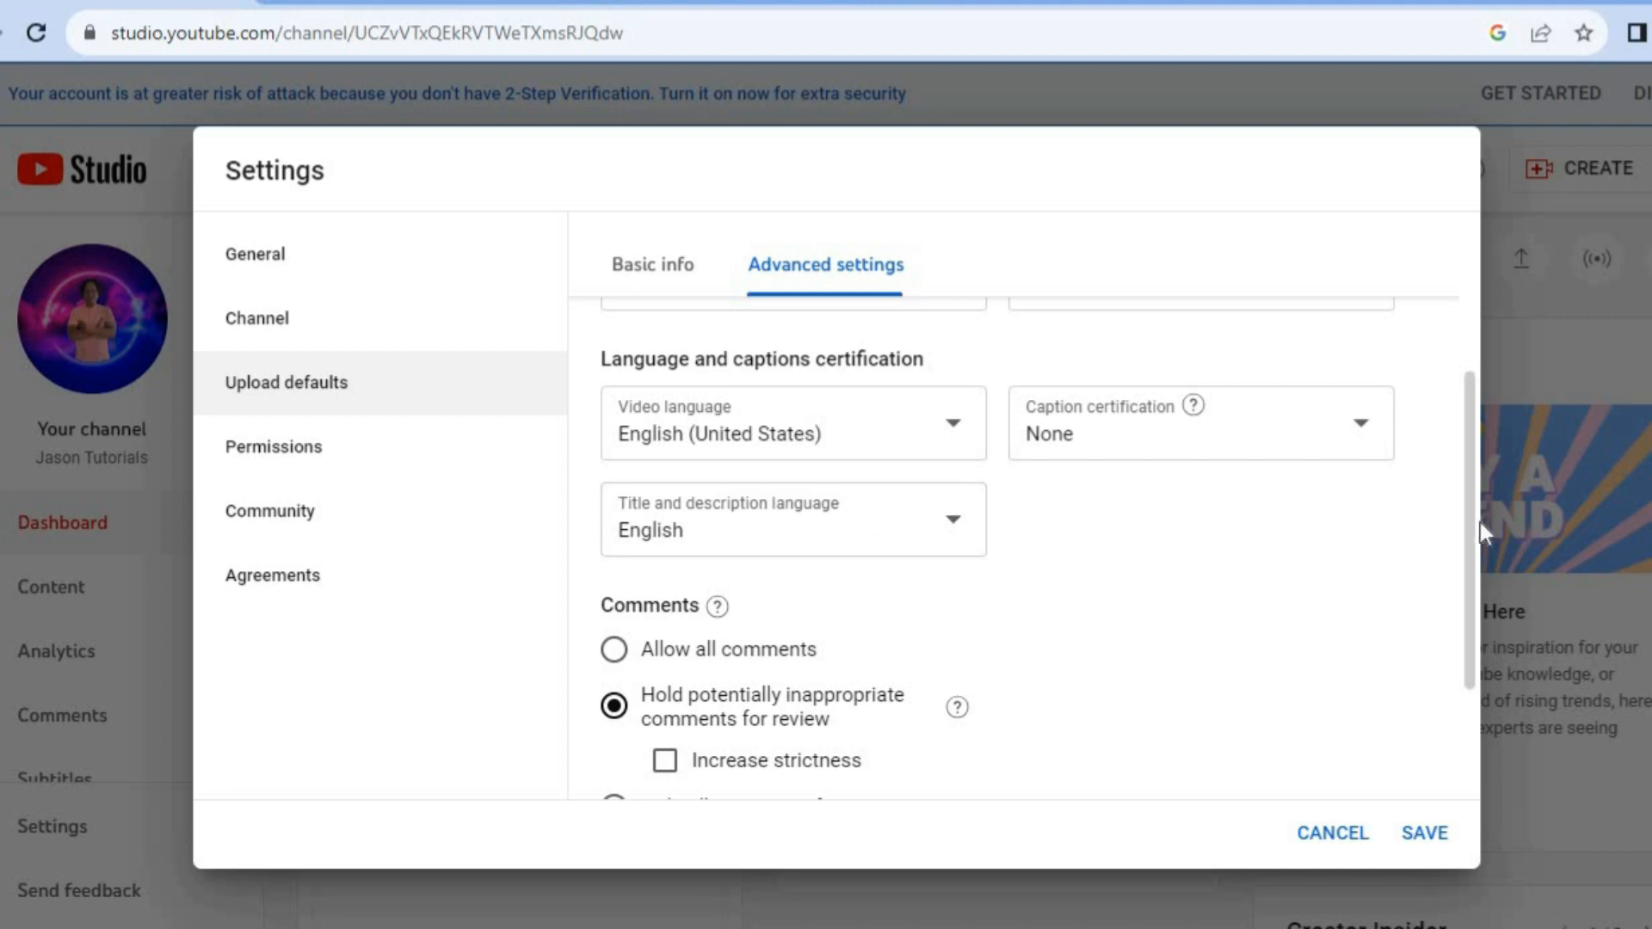
pyautogui.moveTo(1474, 520); pyautogui.dragTo(1478, 550)
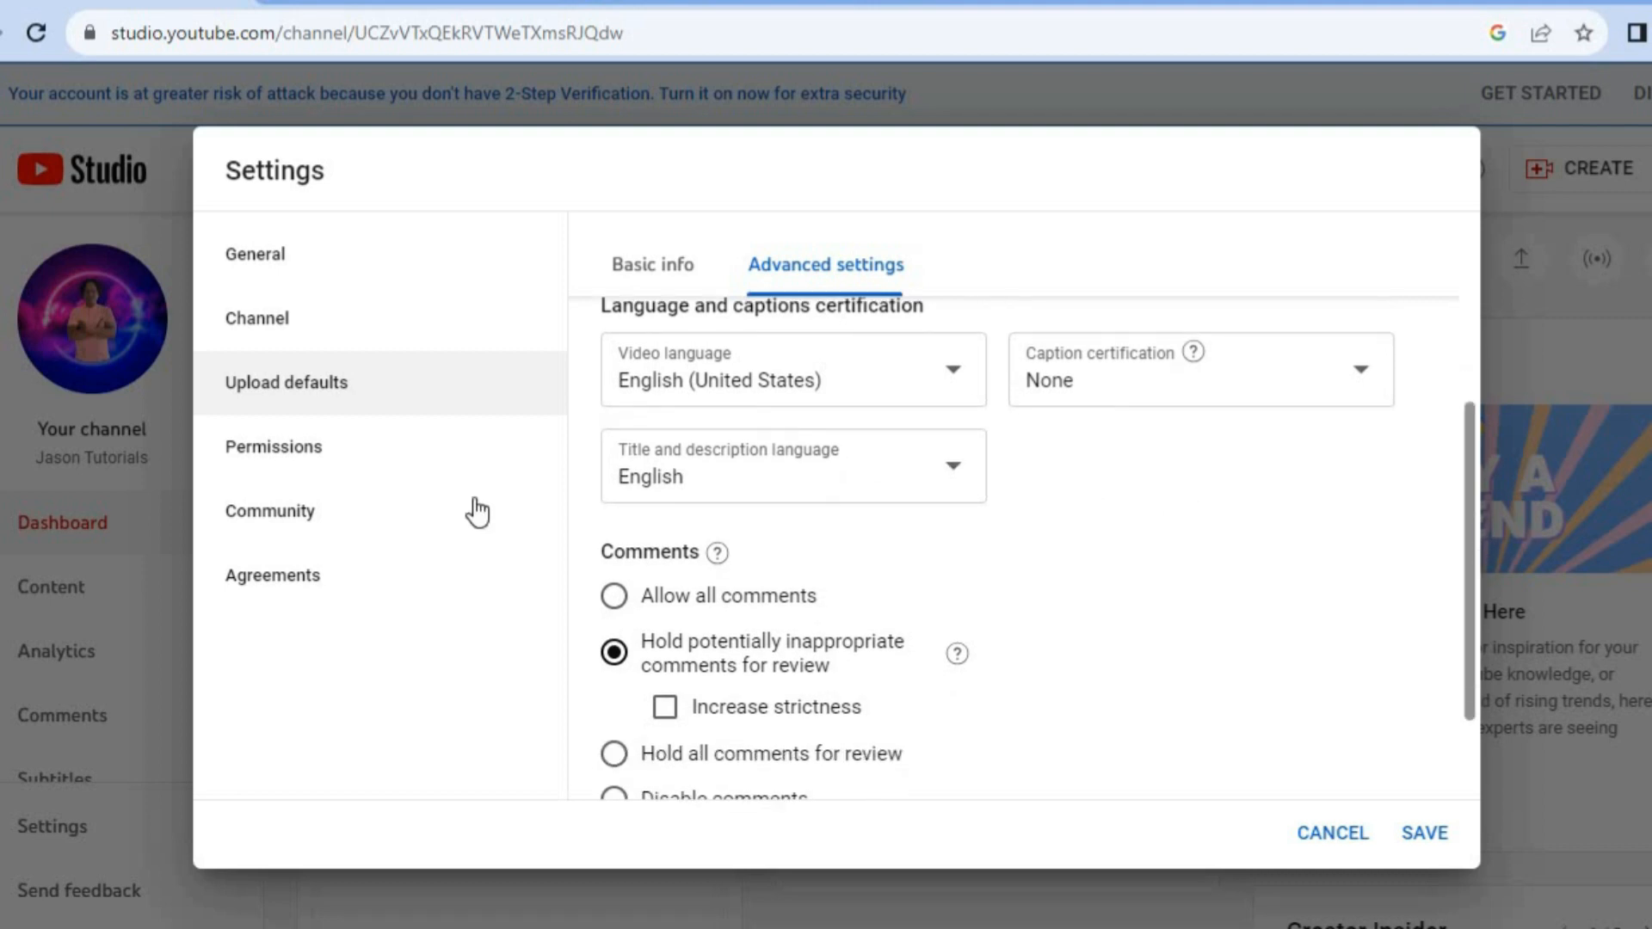
# Review the access roles available when inviting someone under the channel permissions, then close the invitation and the settings without saving.
pyautogui.click(335, 469)
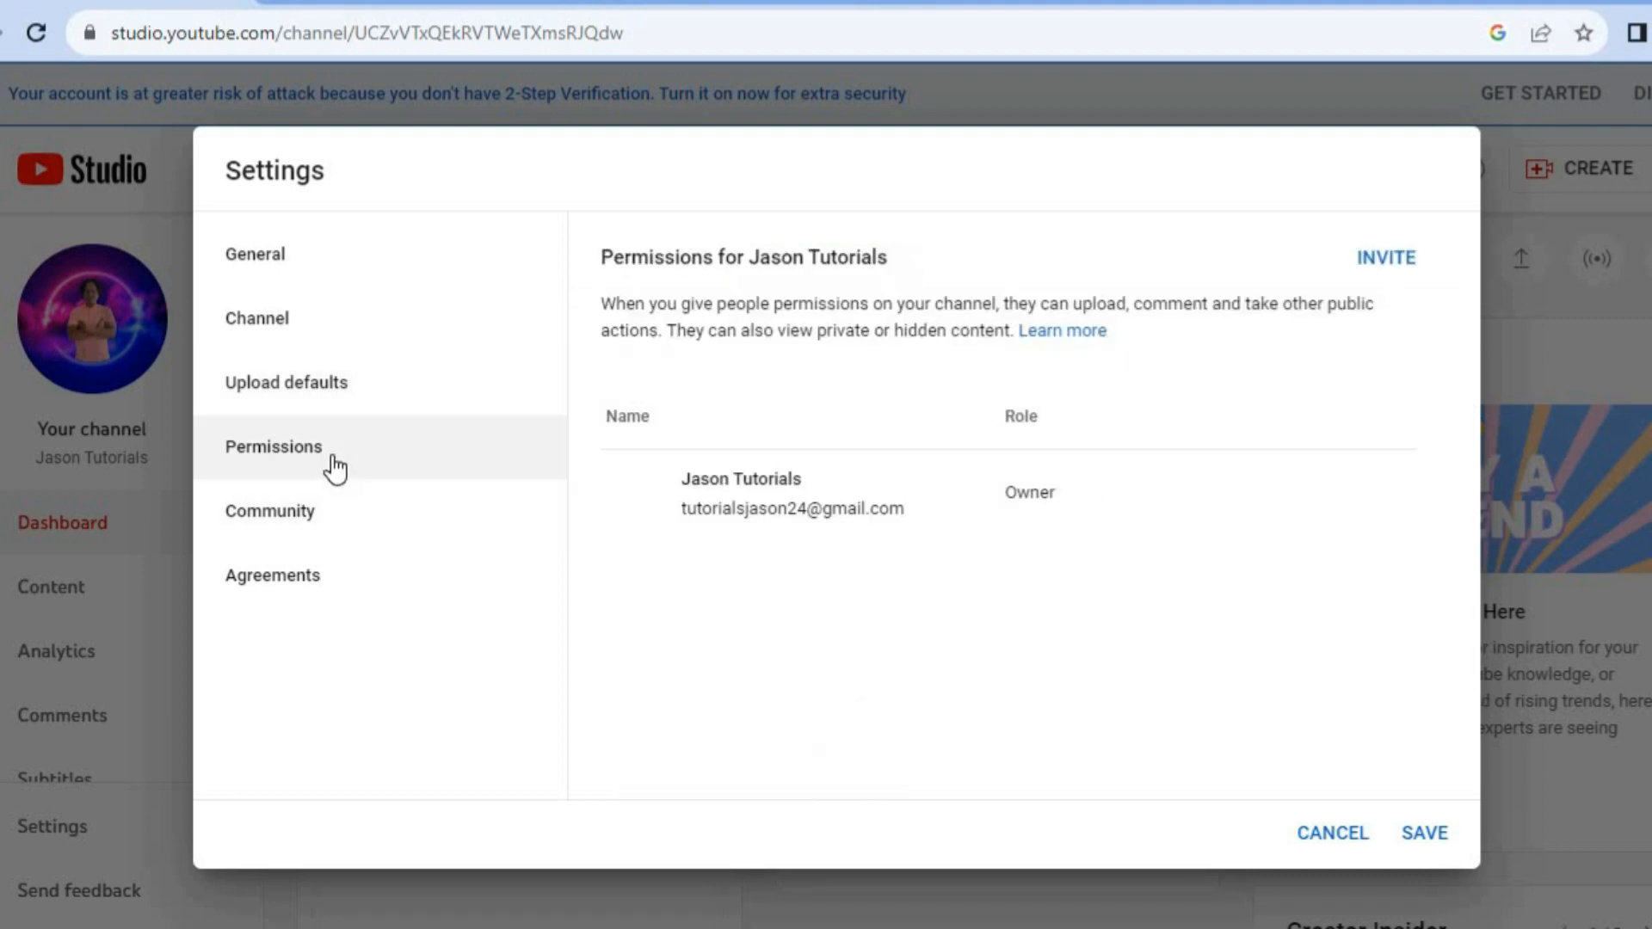
pyautogui.moveTo(1176, 503)
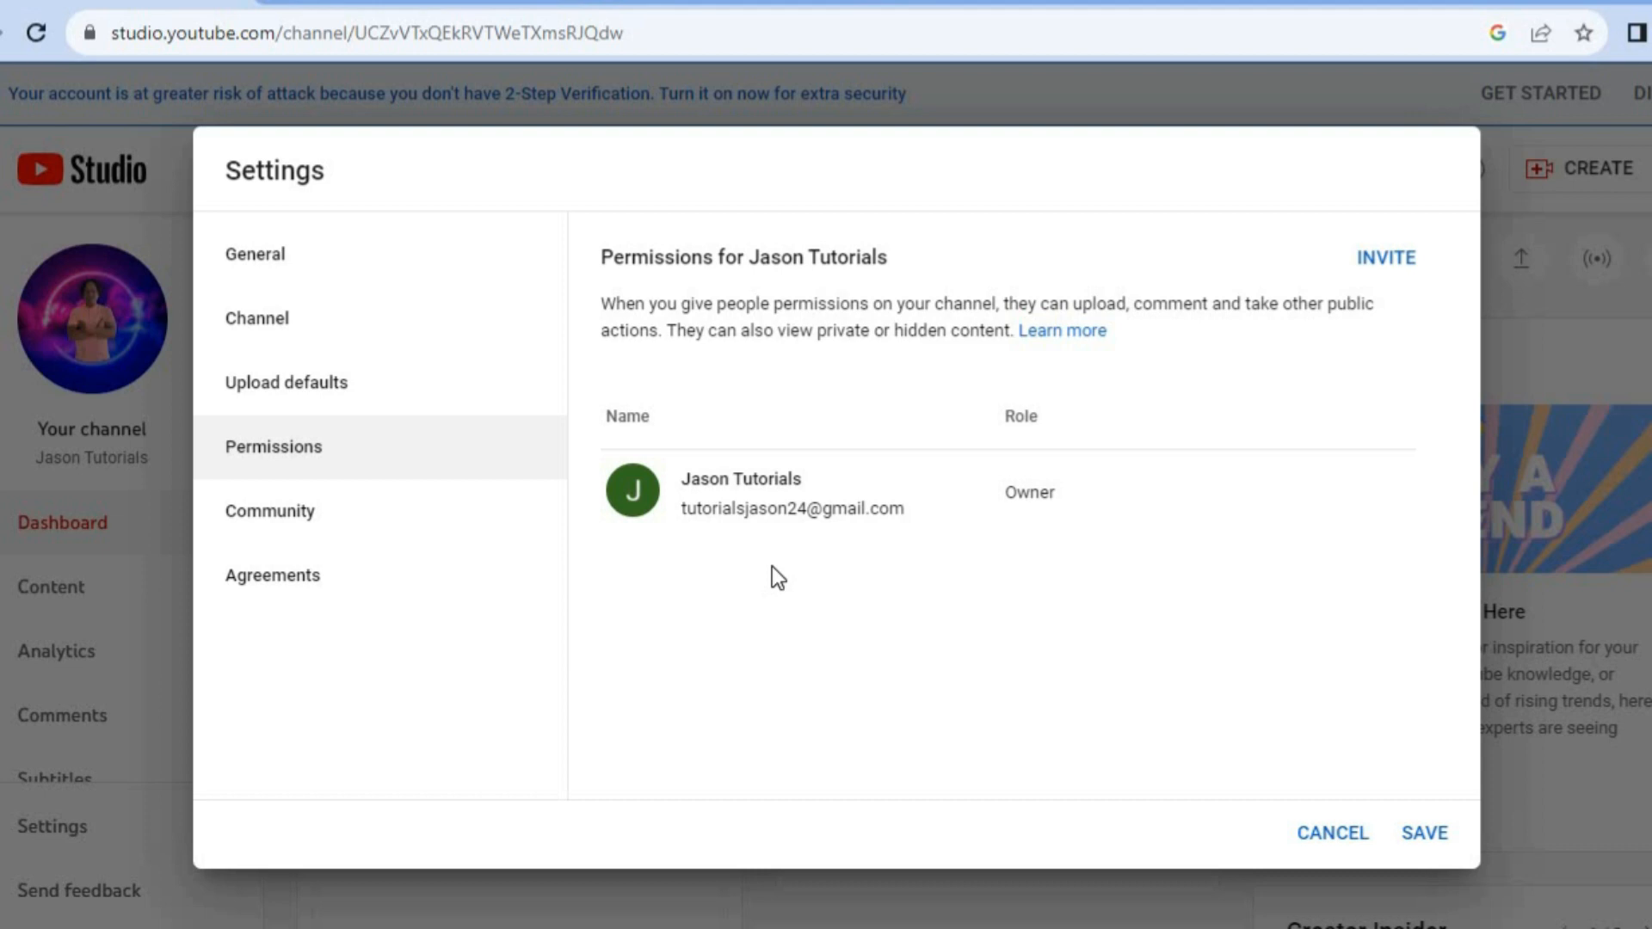
pyautogui.click(1385, 257)
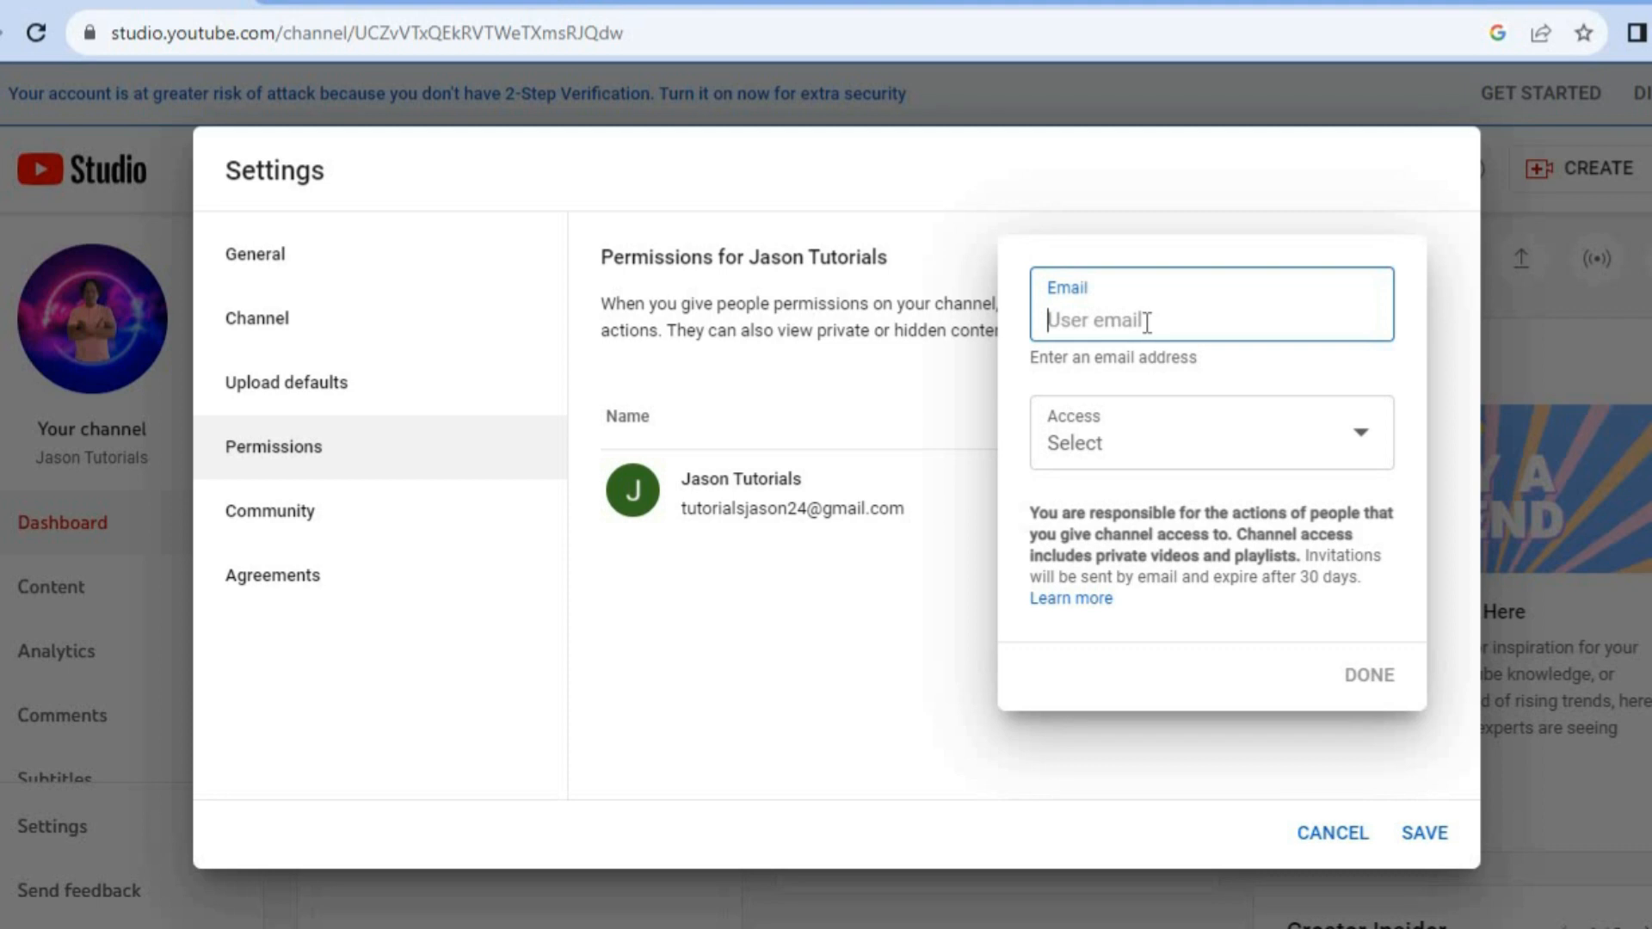
pyautogui.click(1276, 456)
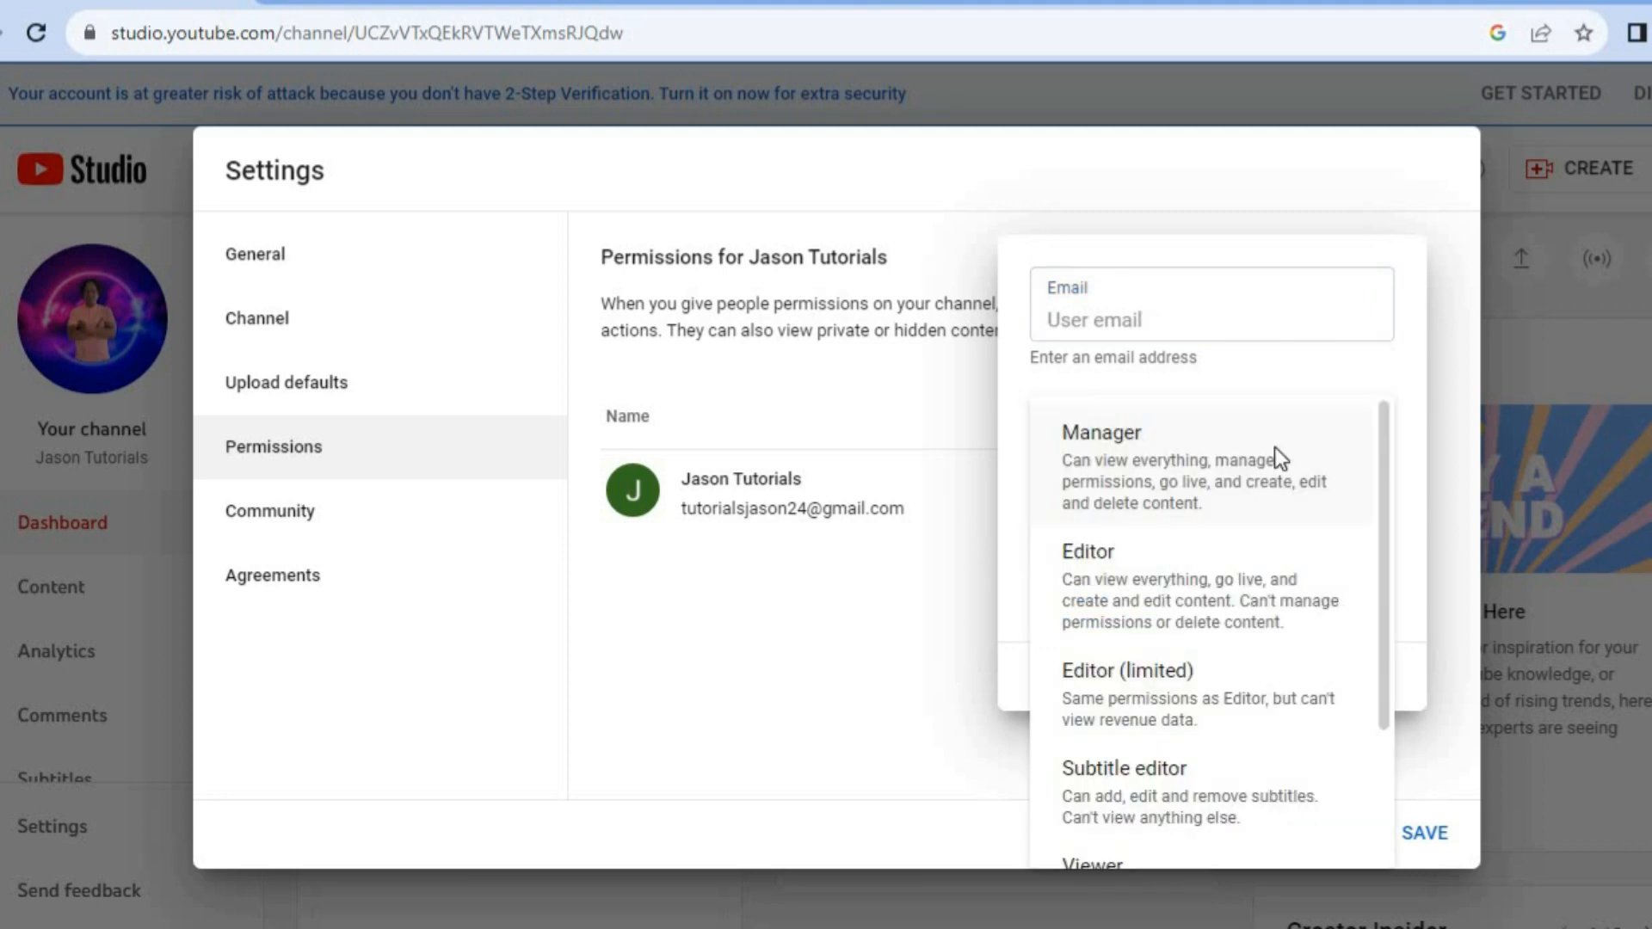
pyautogui.moveTo(1381, 496); pyautogui.dragTo(1381, 542)
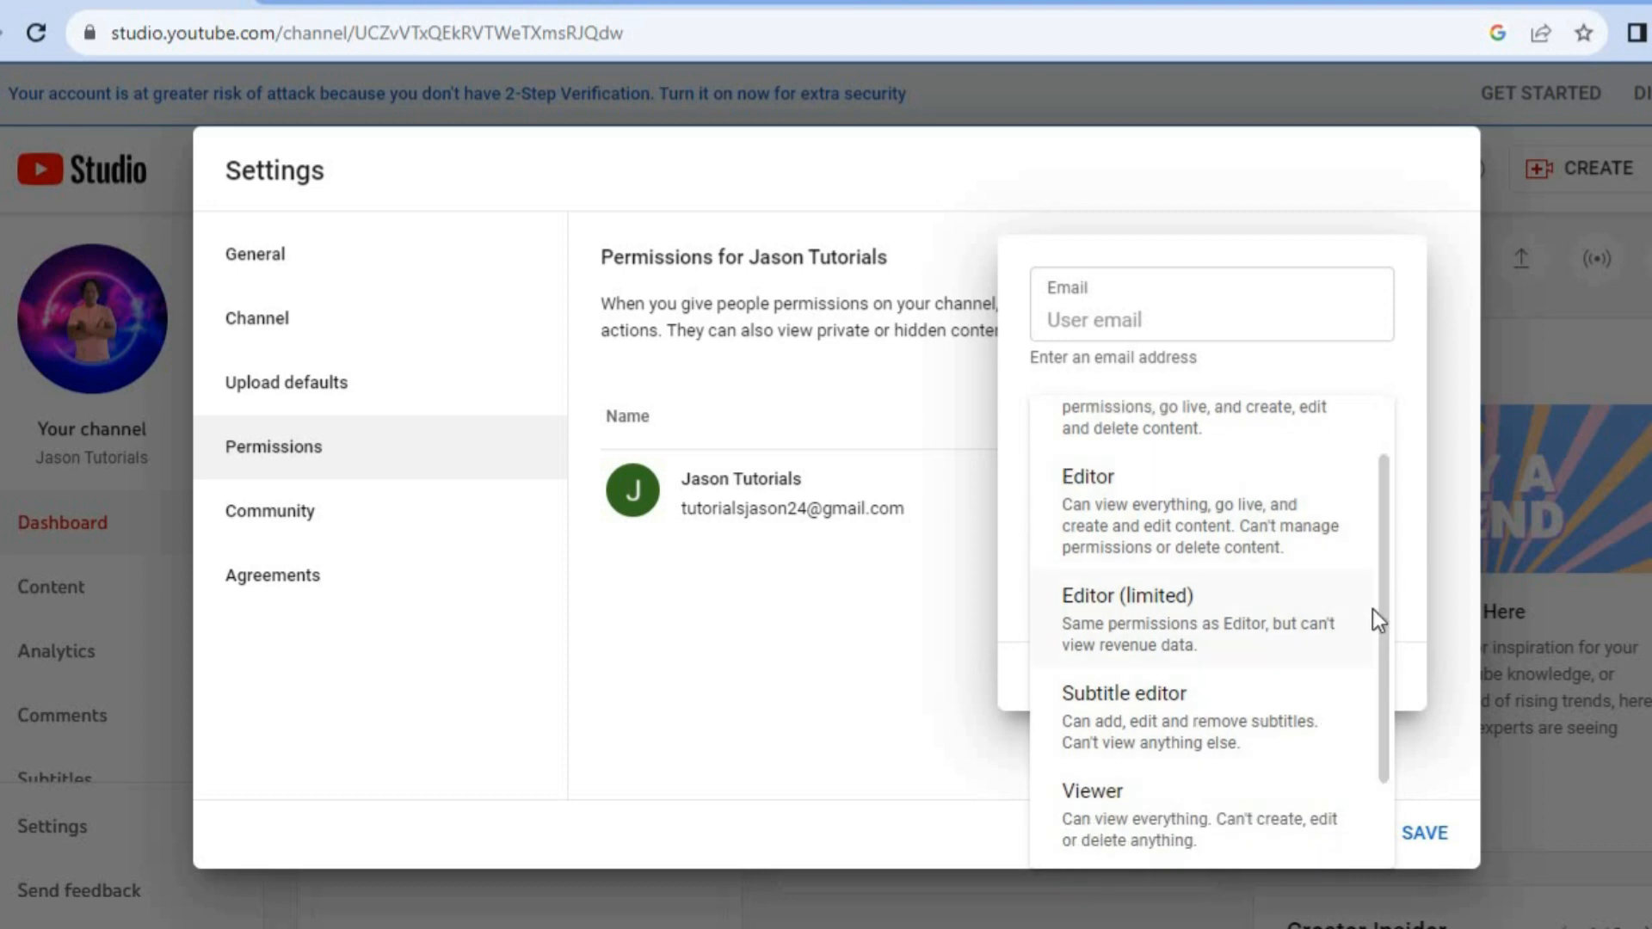
pyautogui.scroll(-2, 1392, 693)
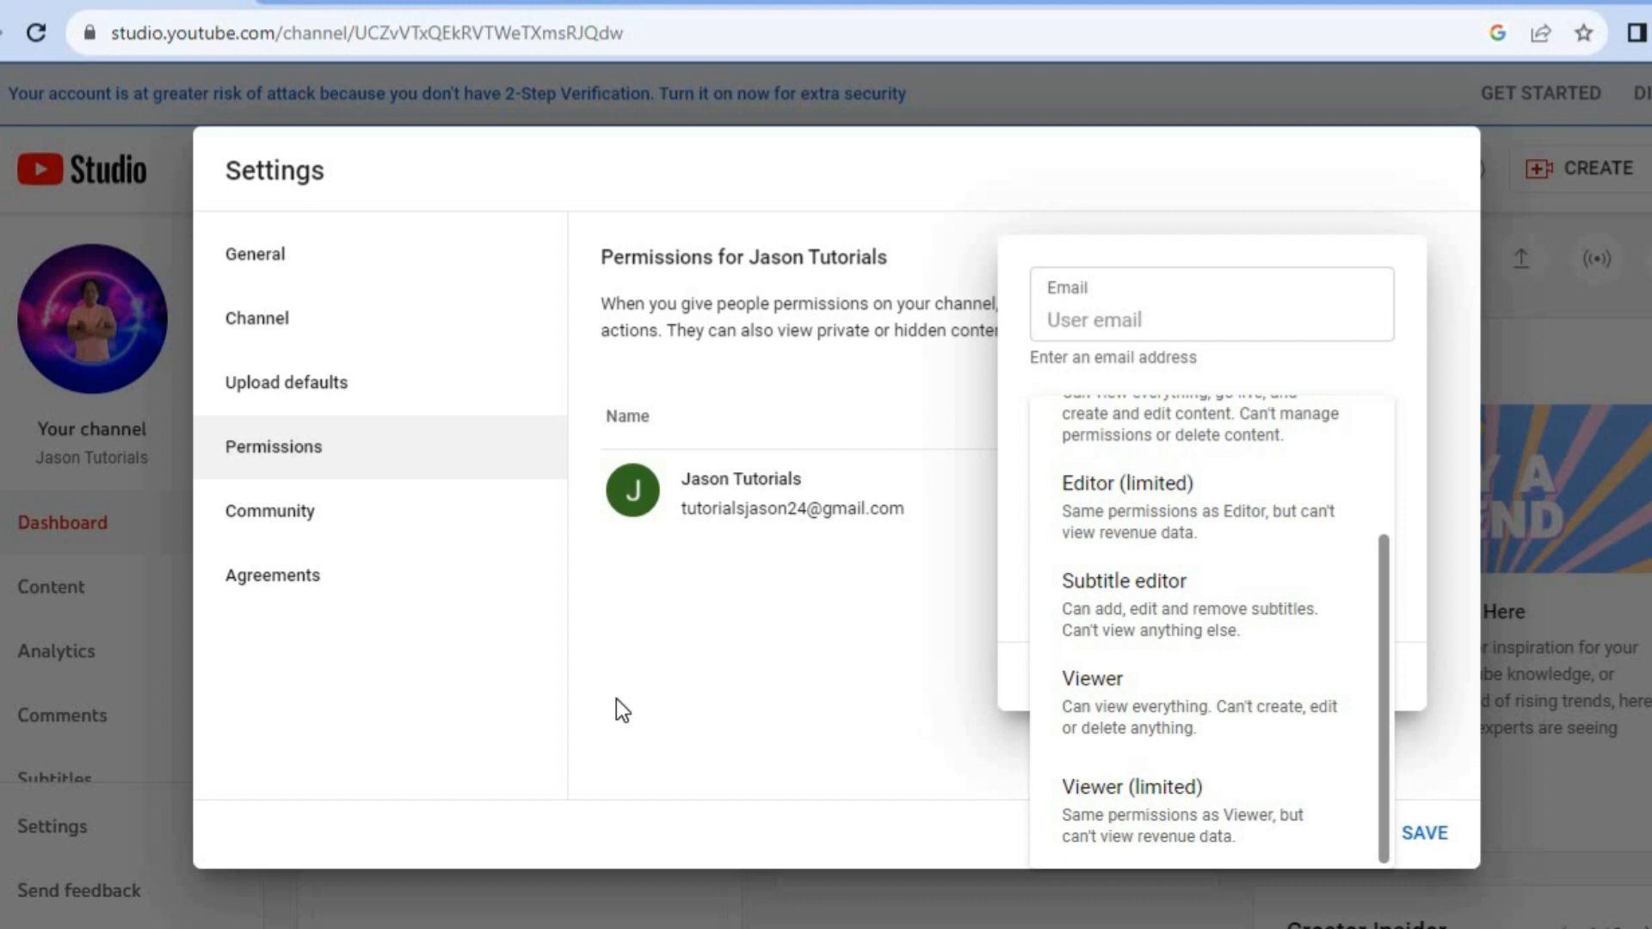
pyautogui.click(657, 695)
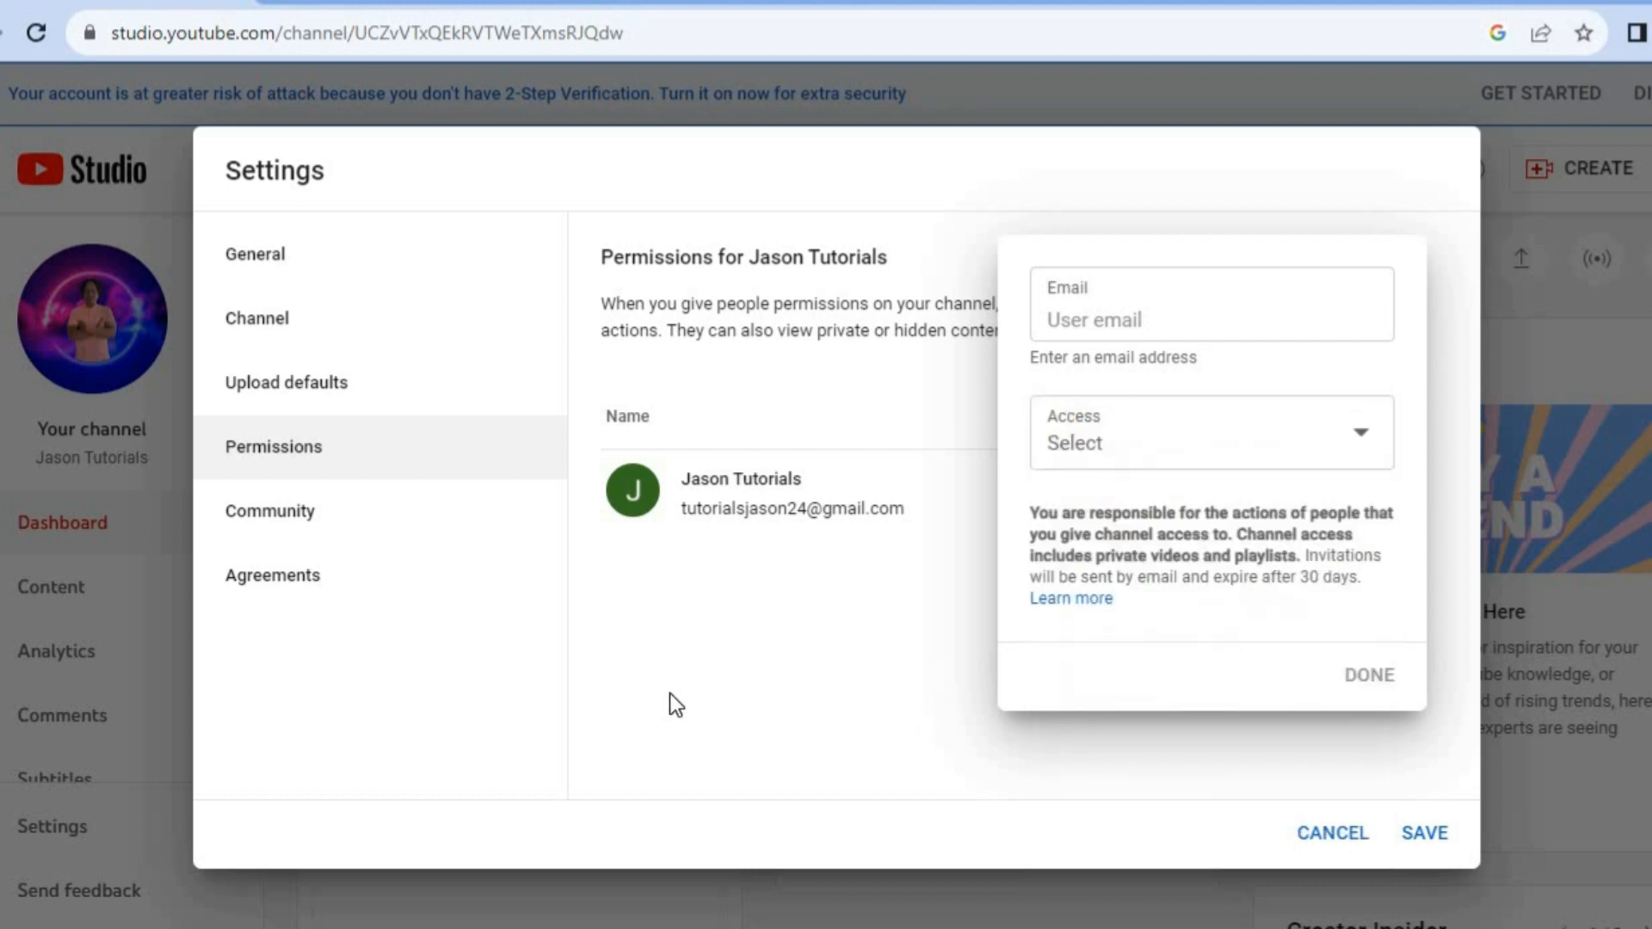
pyautogui.click(750, 684)
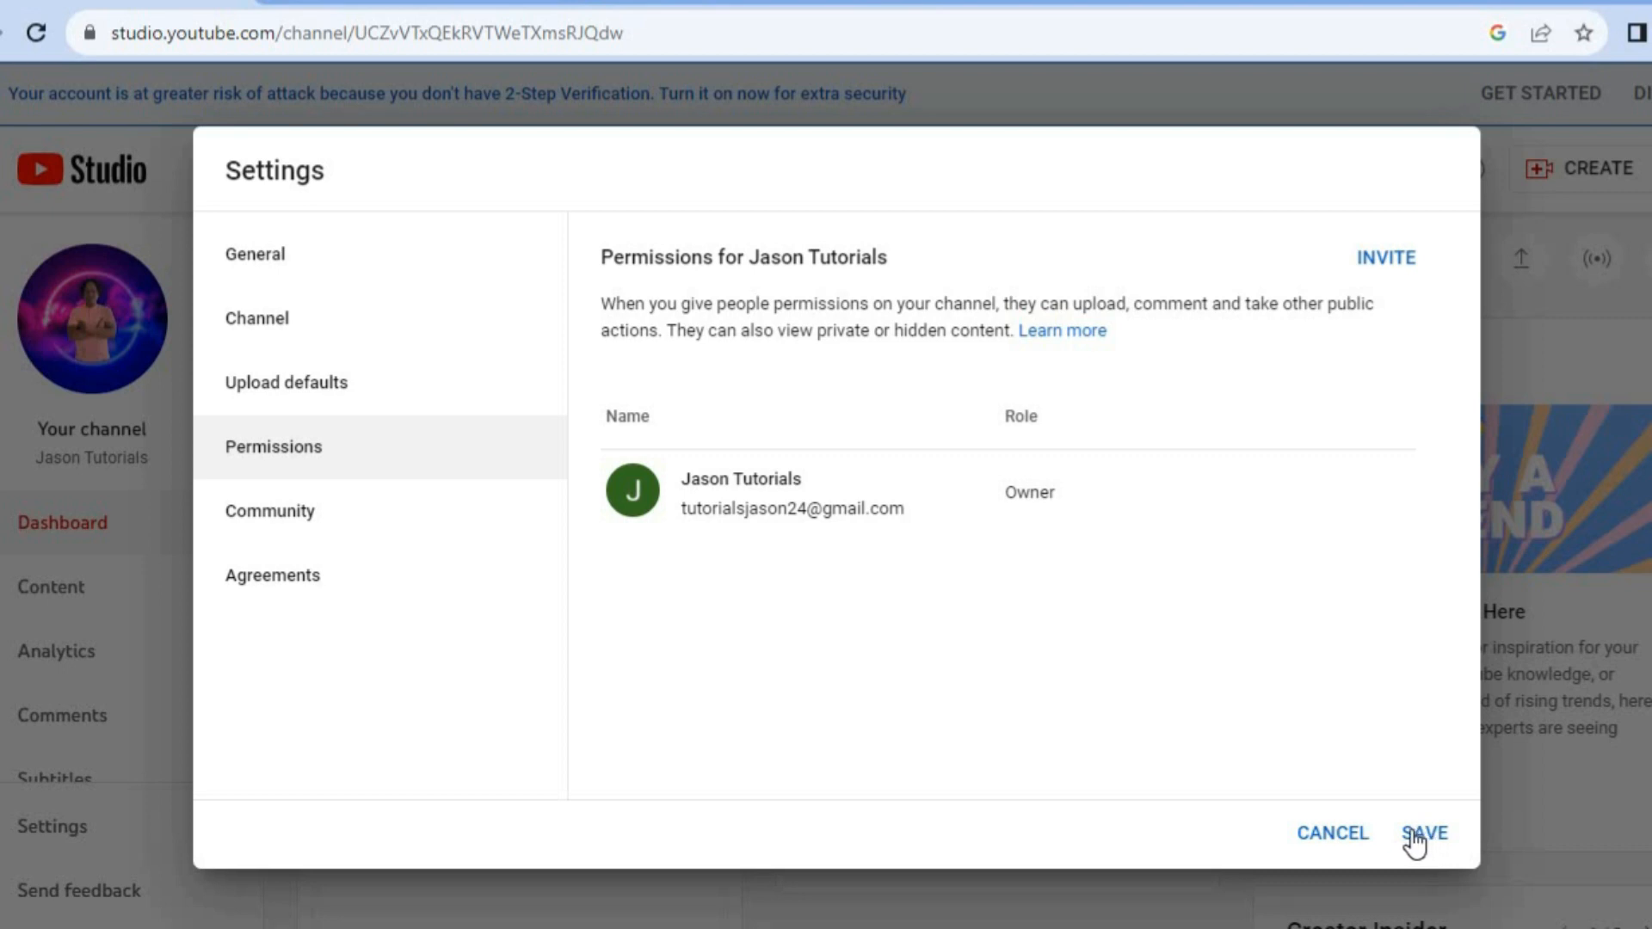
pyautogui.click(1321, 833)
# Review the video spotlight, viewer recommendations and featured sections in the channel customisation layout, then show the branding options.
pyautogui.moveTo(257, 546); pyautogui.dragTo(246, 499)
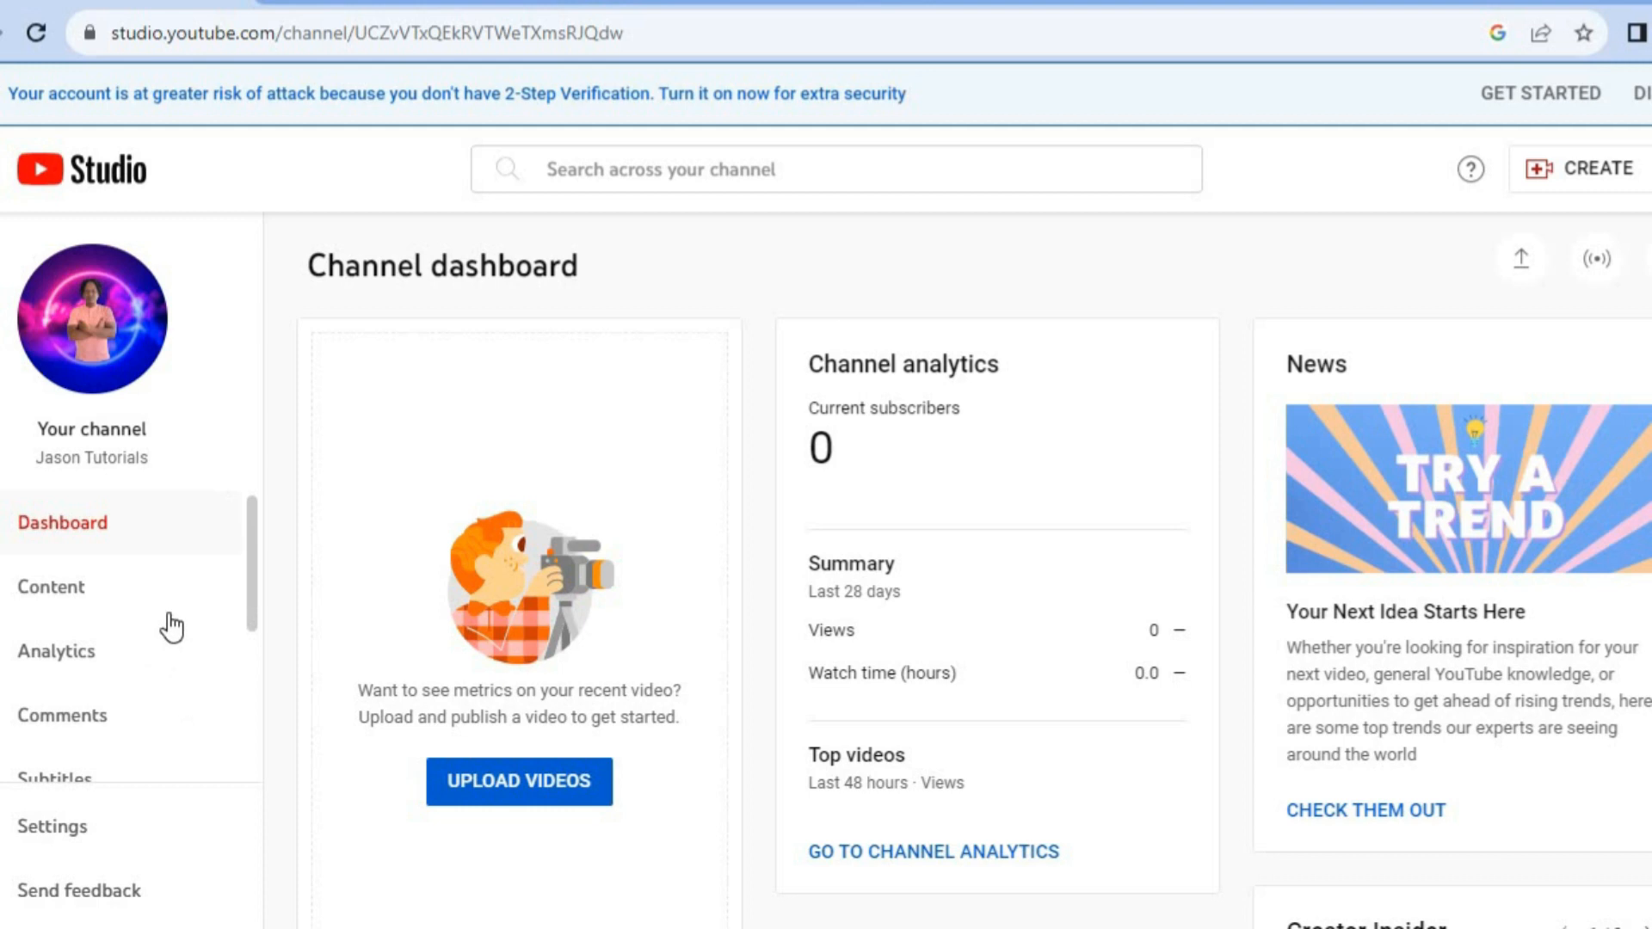
pyautogui.moveTo(254, 570); pyautogui.dragTo(245, 757)
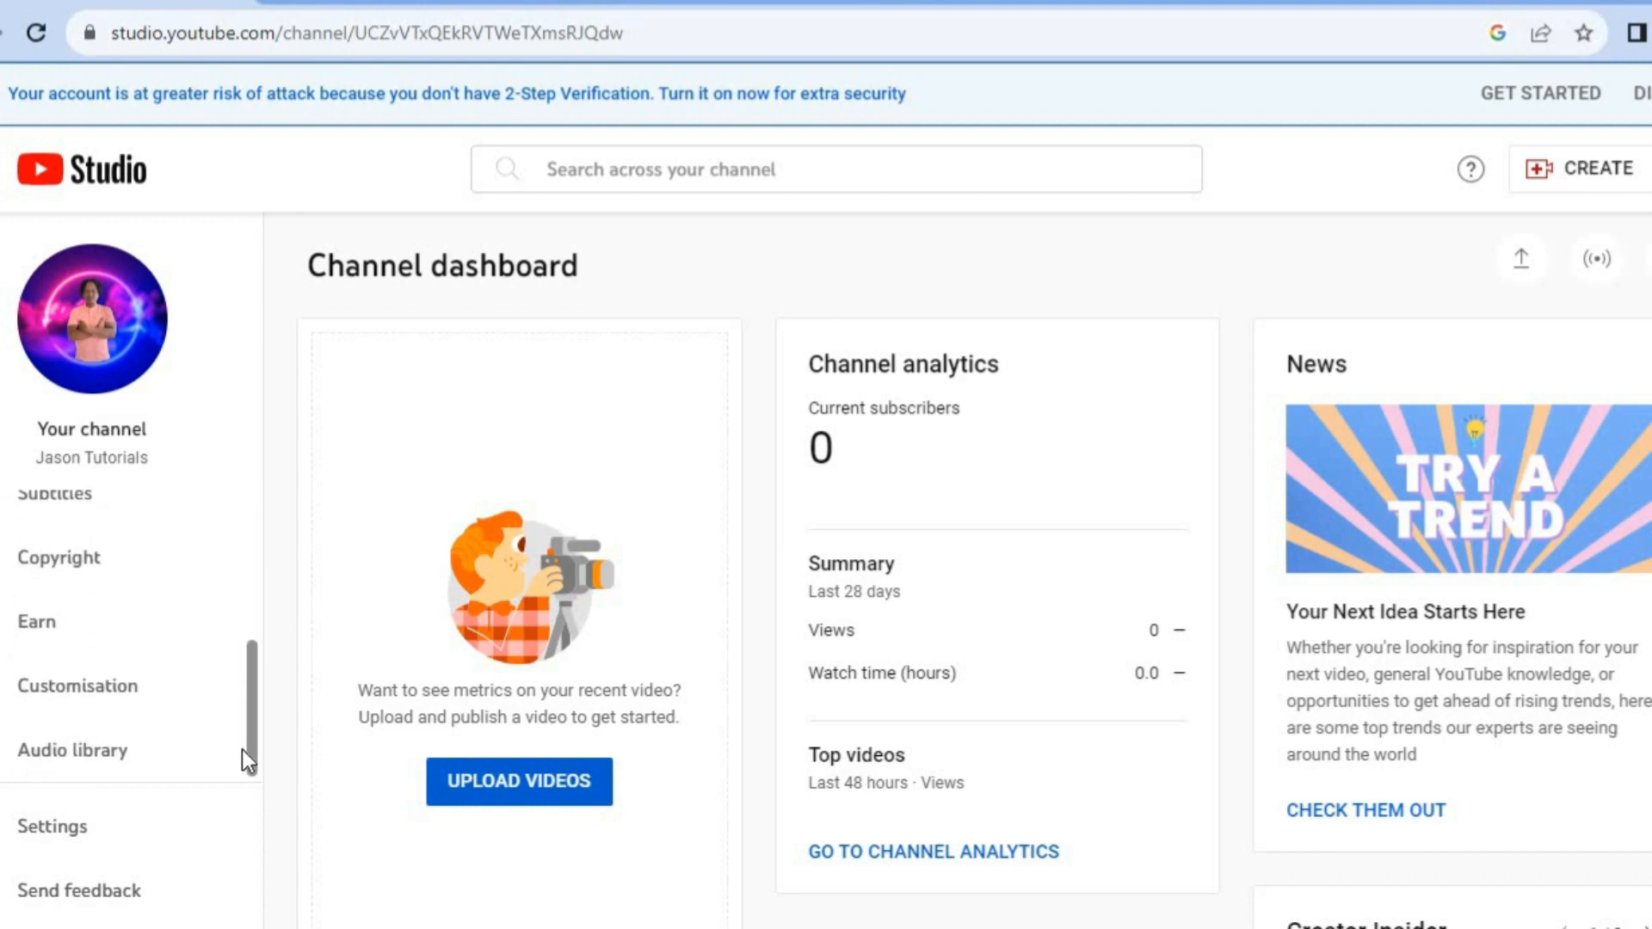
pyautogui.click(122, 687)
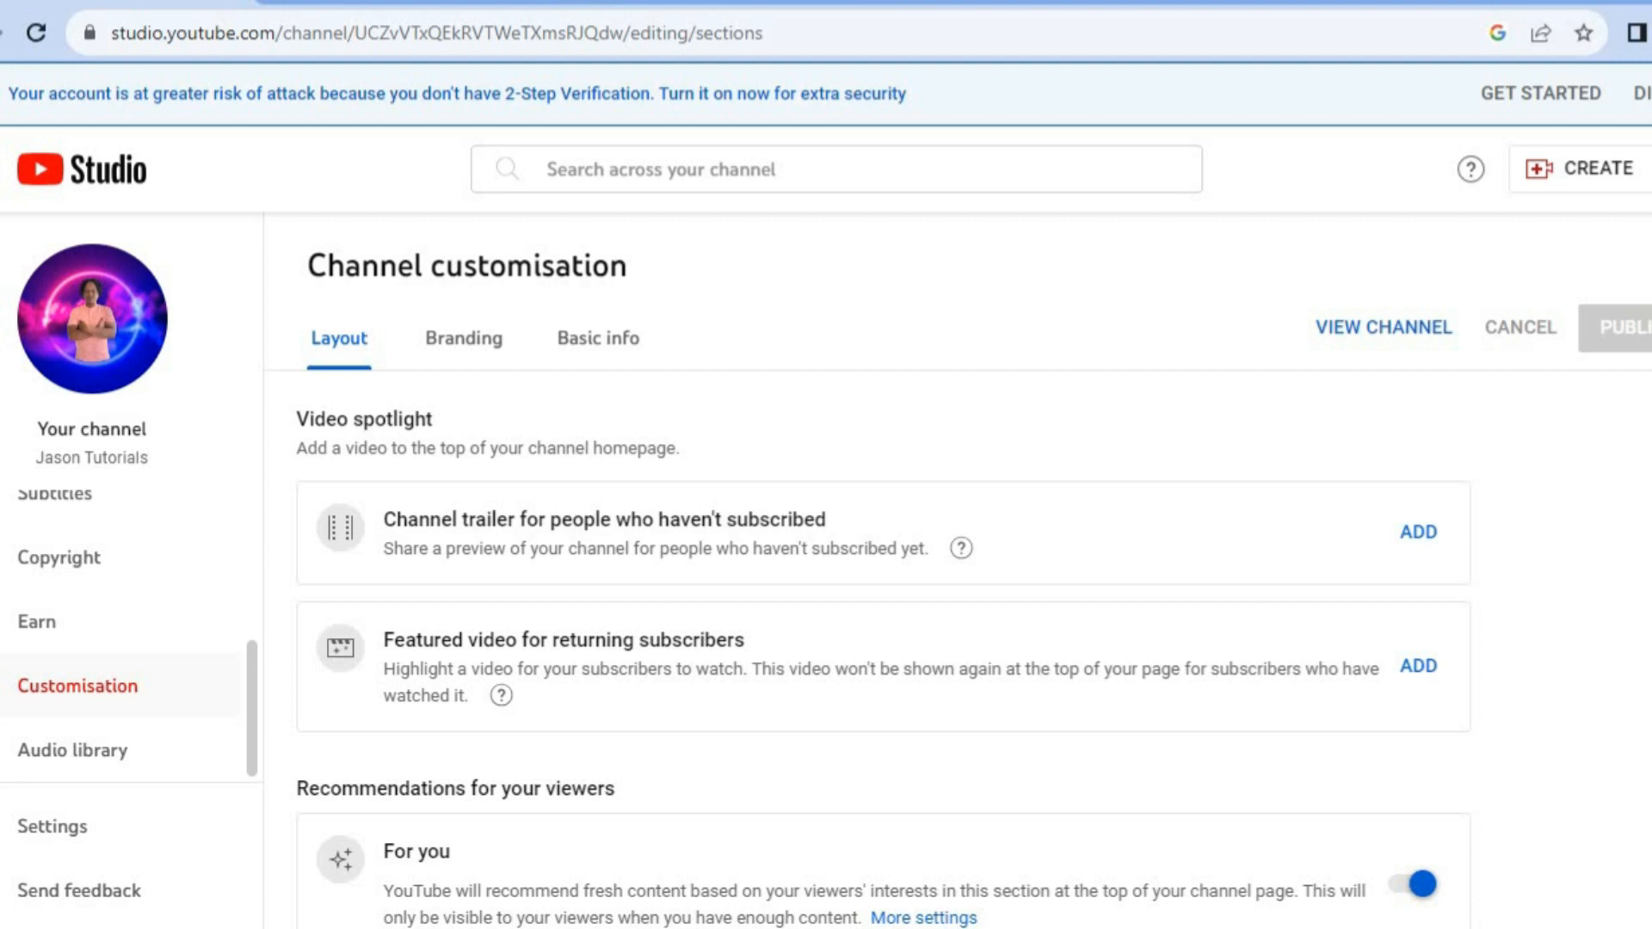
pyautogui.scroll(-2, 812, 401)
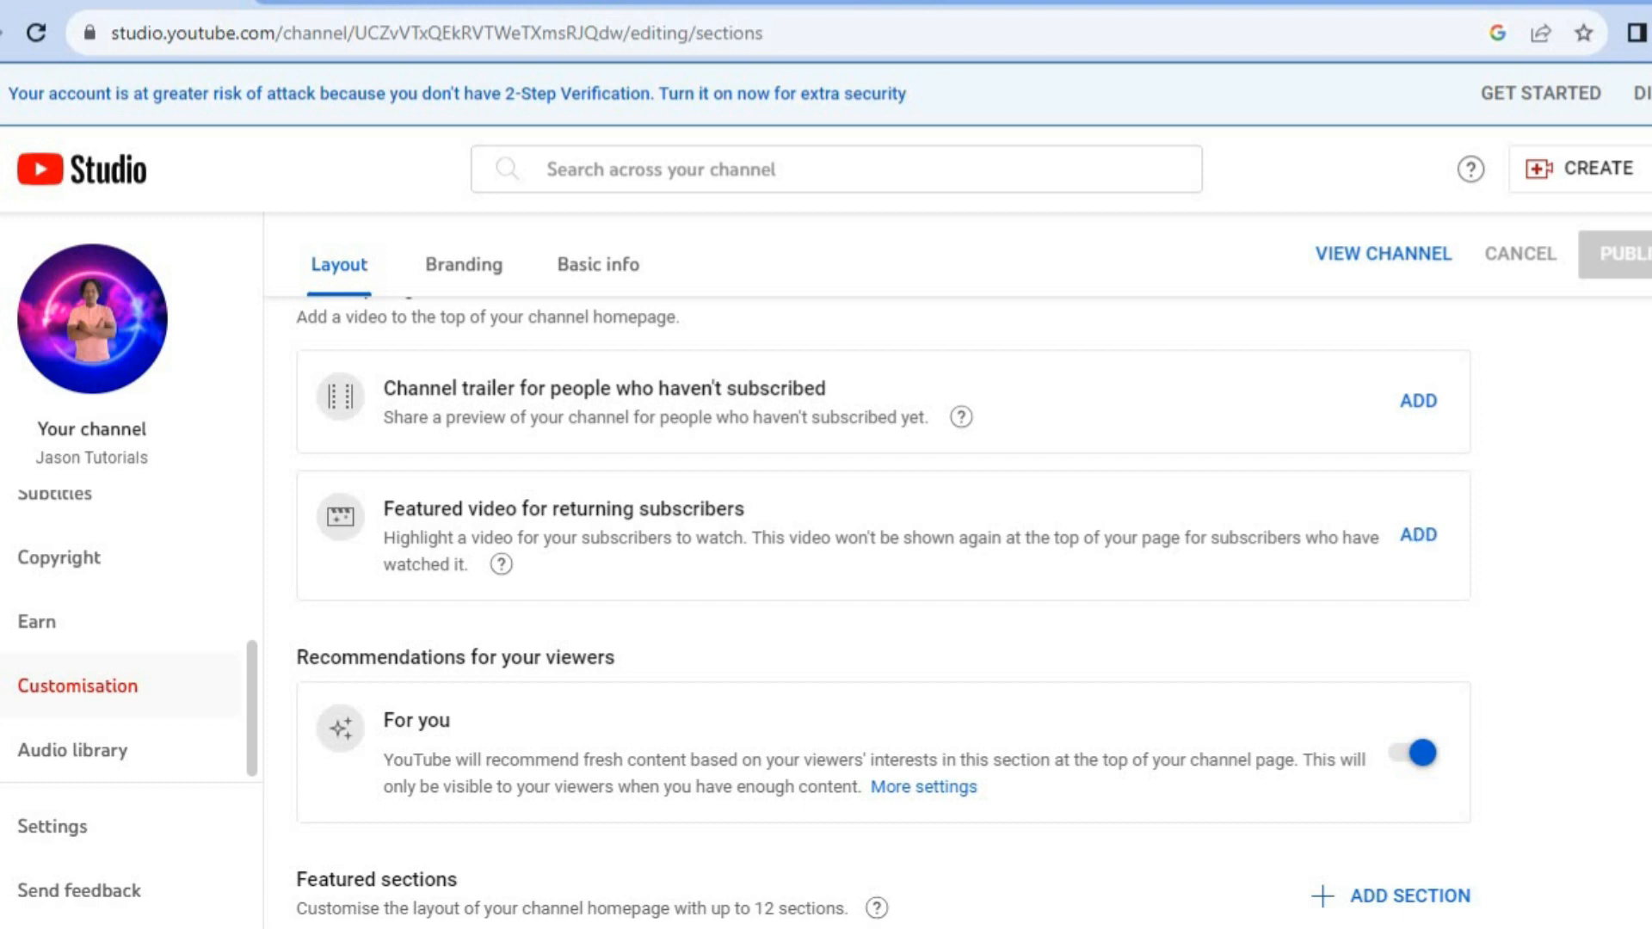
pyautogui.scroll(-1, 884, 612)
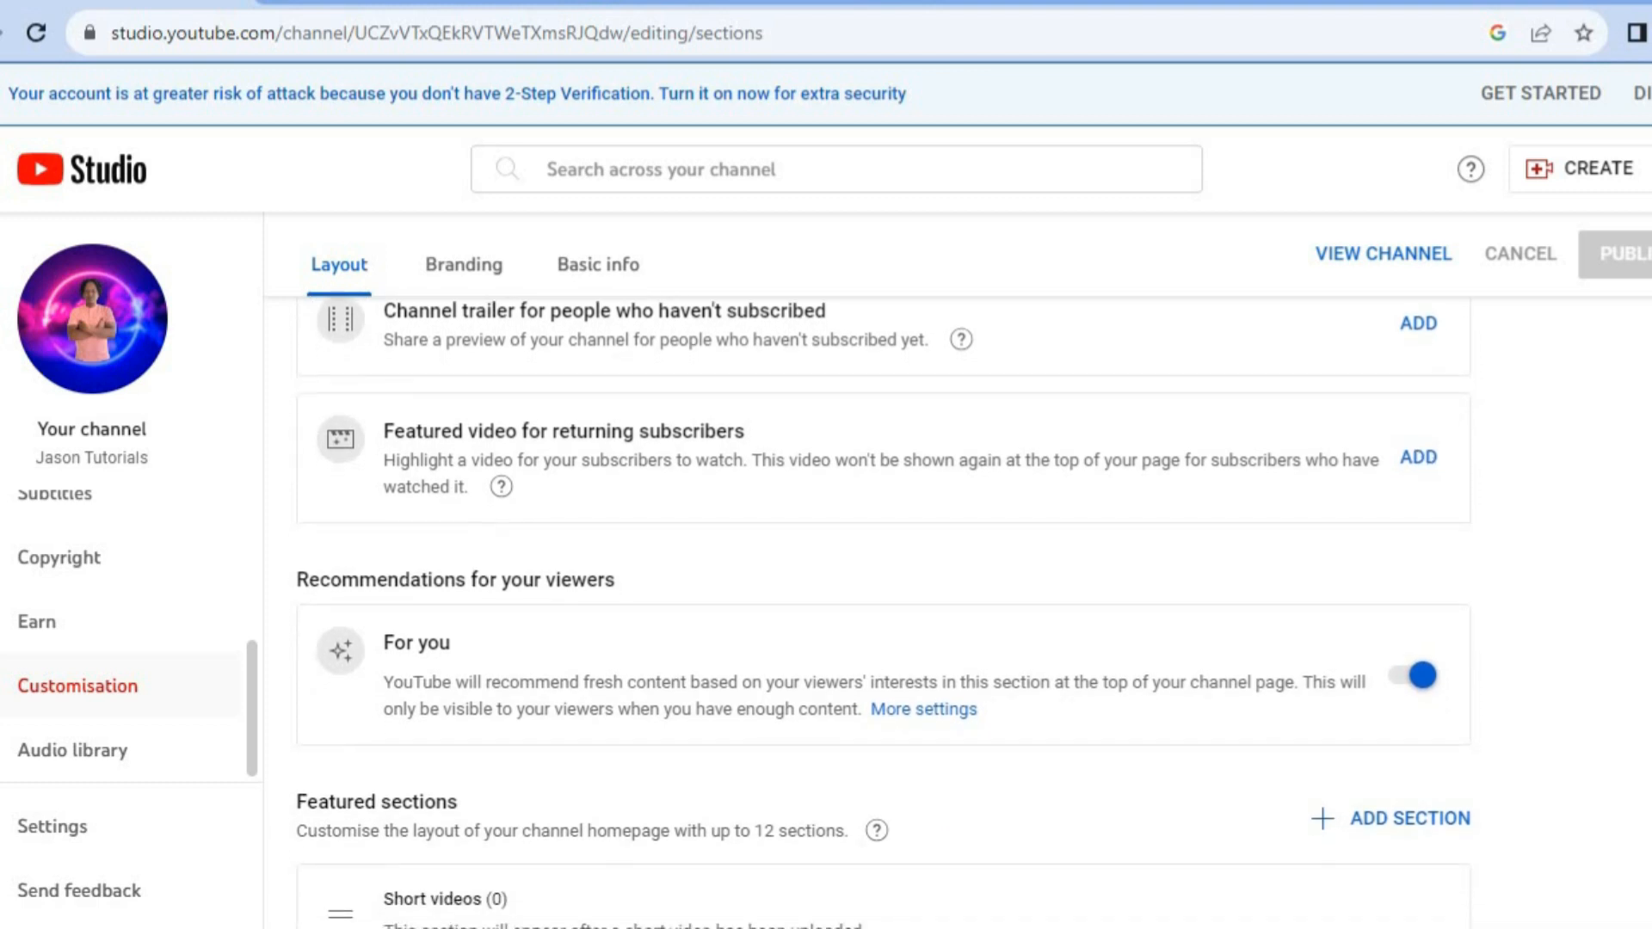
pyautogui.scroll(-2, 883, 613)
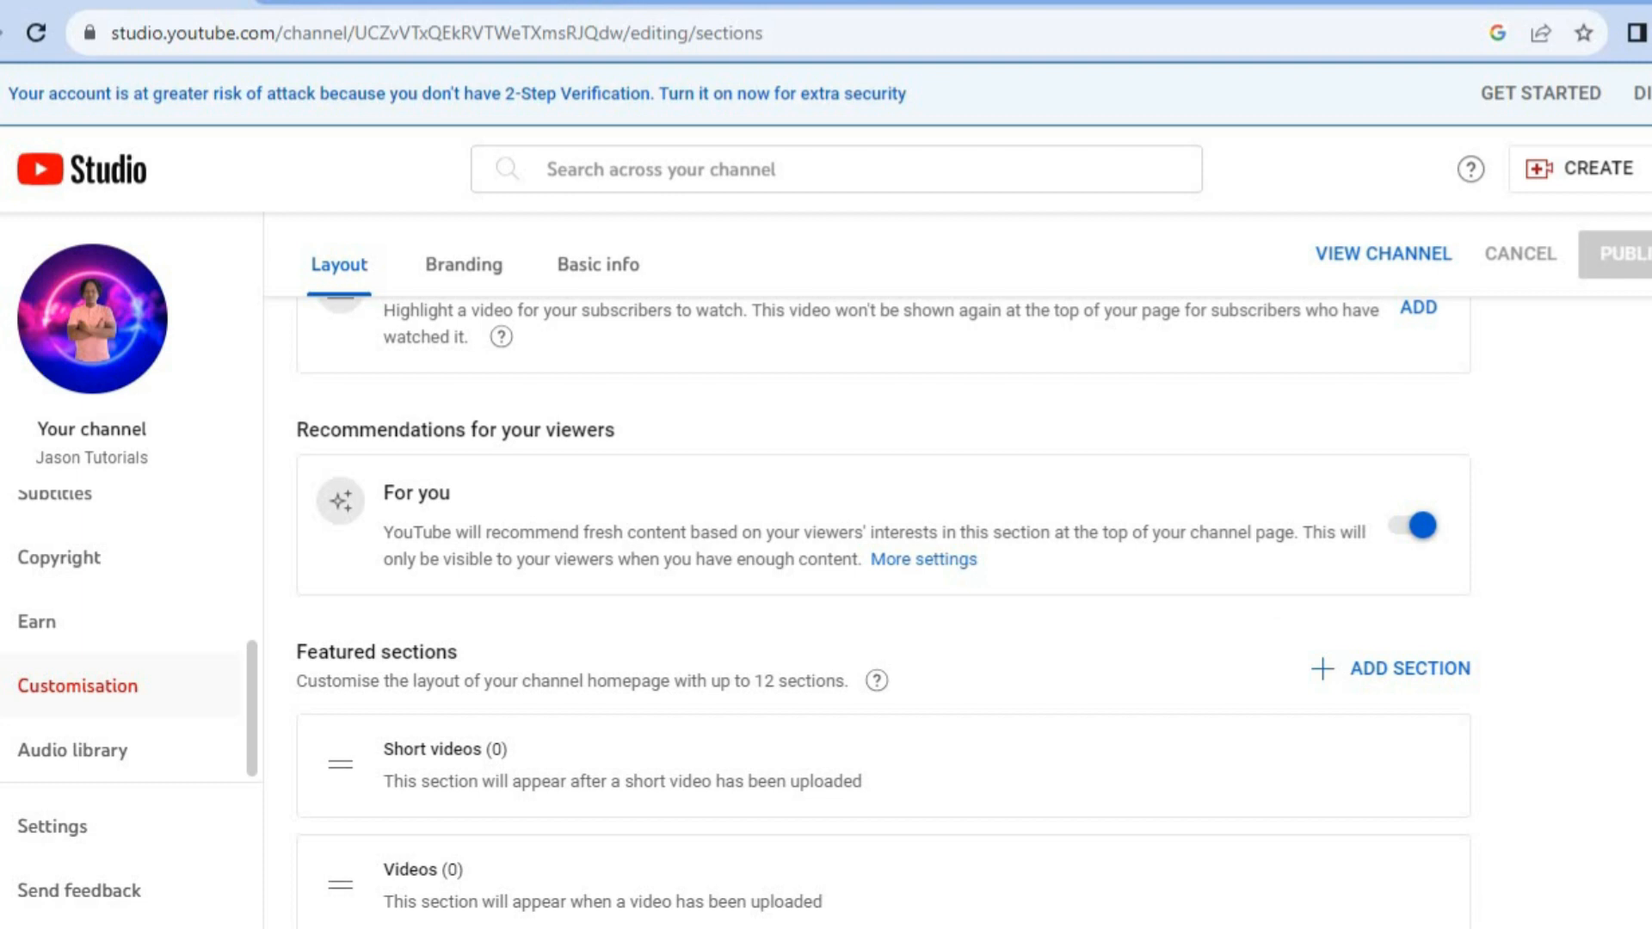
pyautogui.scroll(-1, 883, 592)
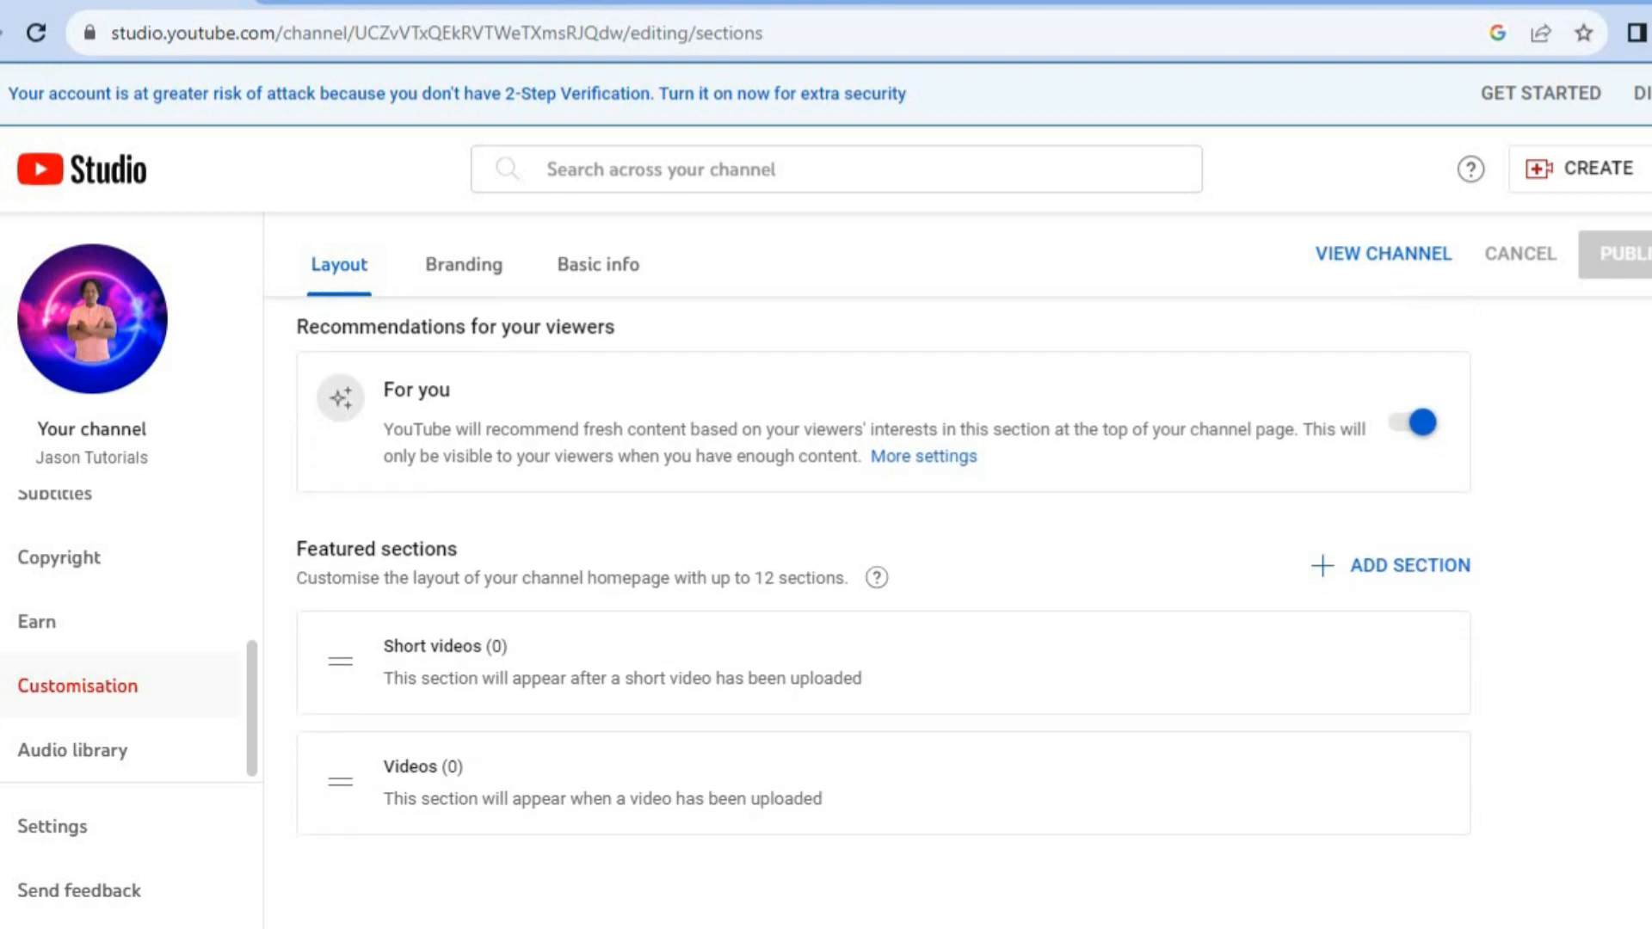
pyautogui.scroll(-1, 884, 566)
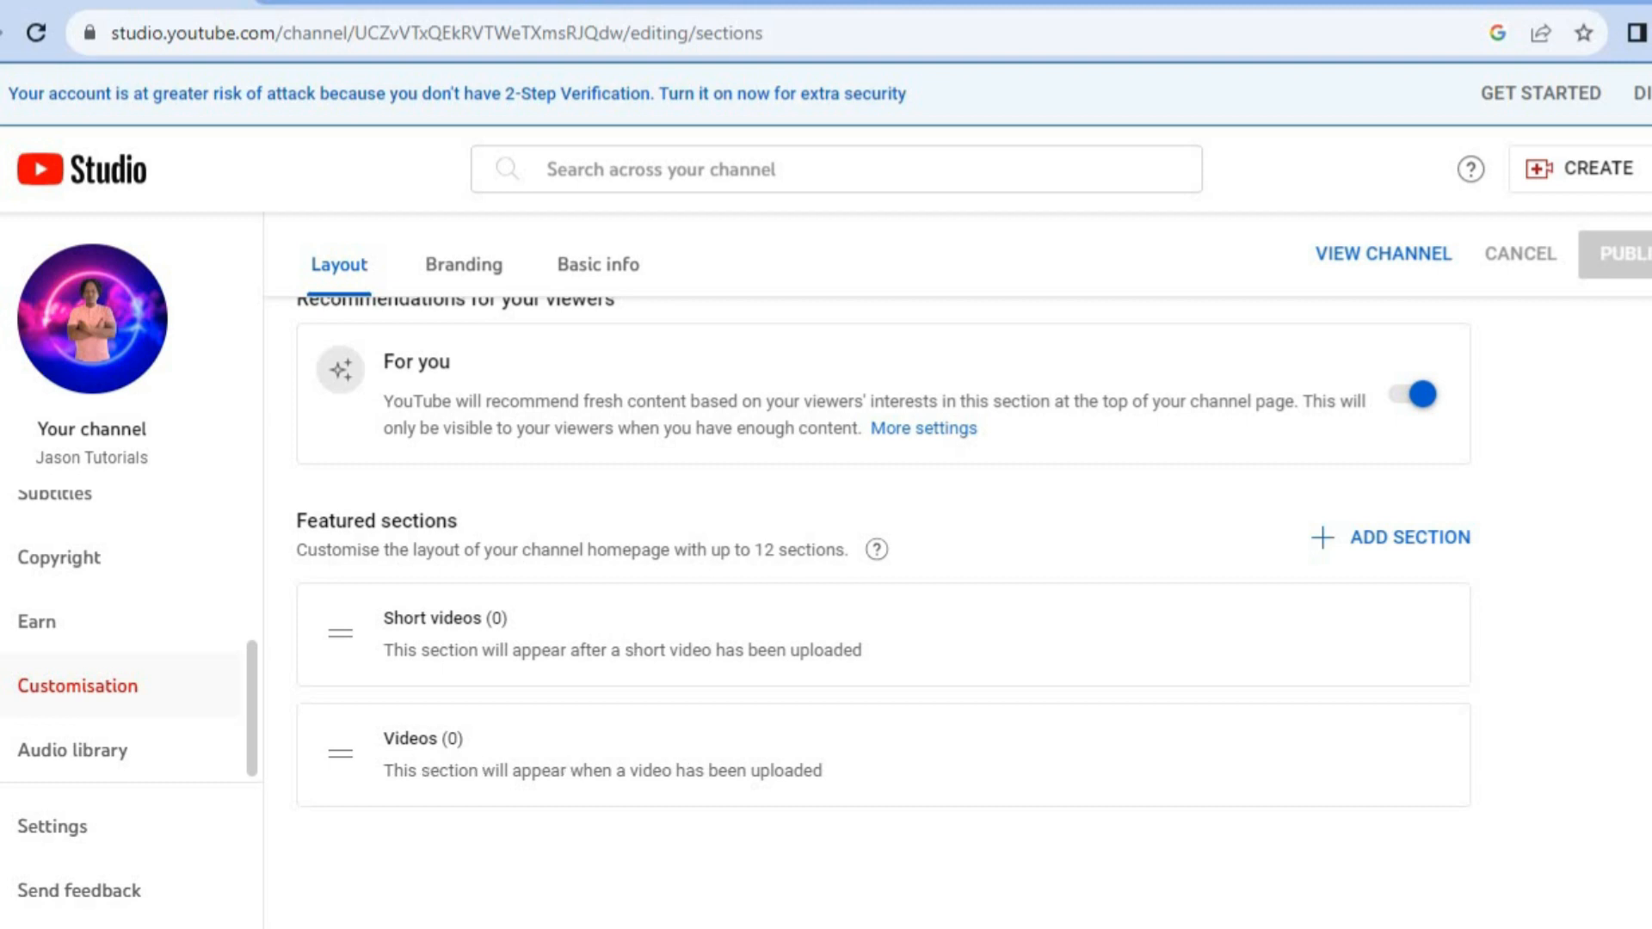
pyautogui.scroll(5, 883, 568)
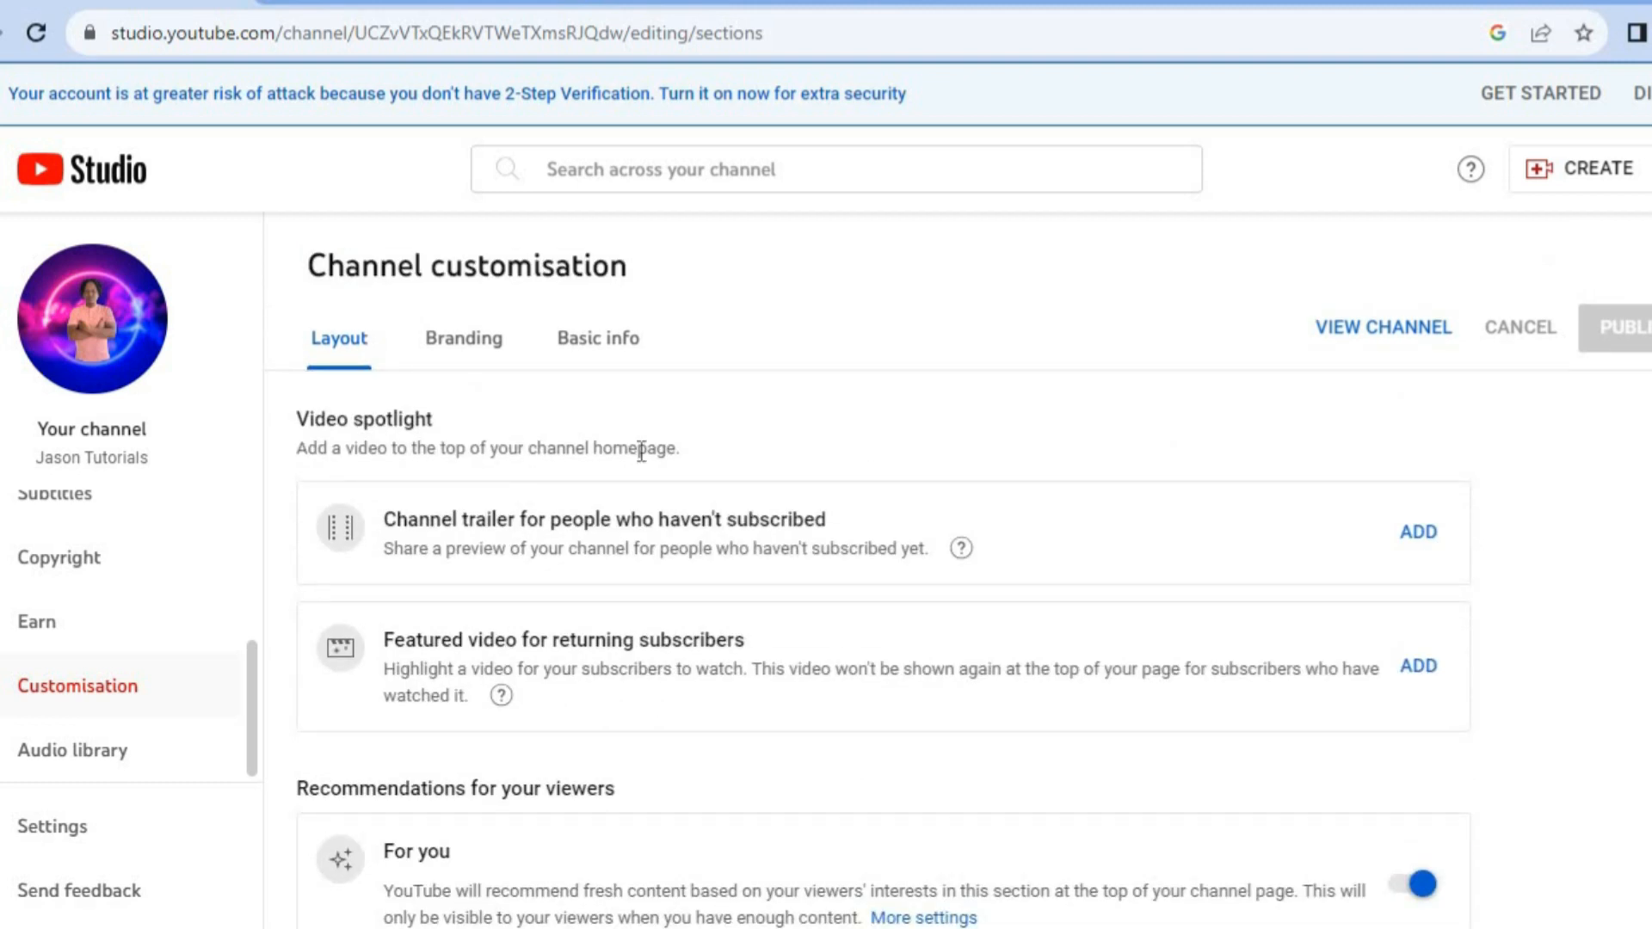
pyautogui.click(491, 353)
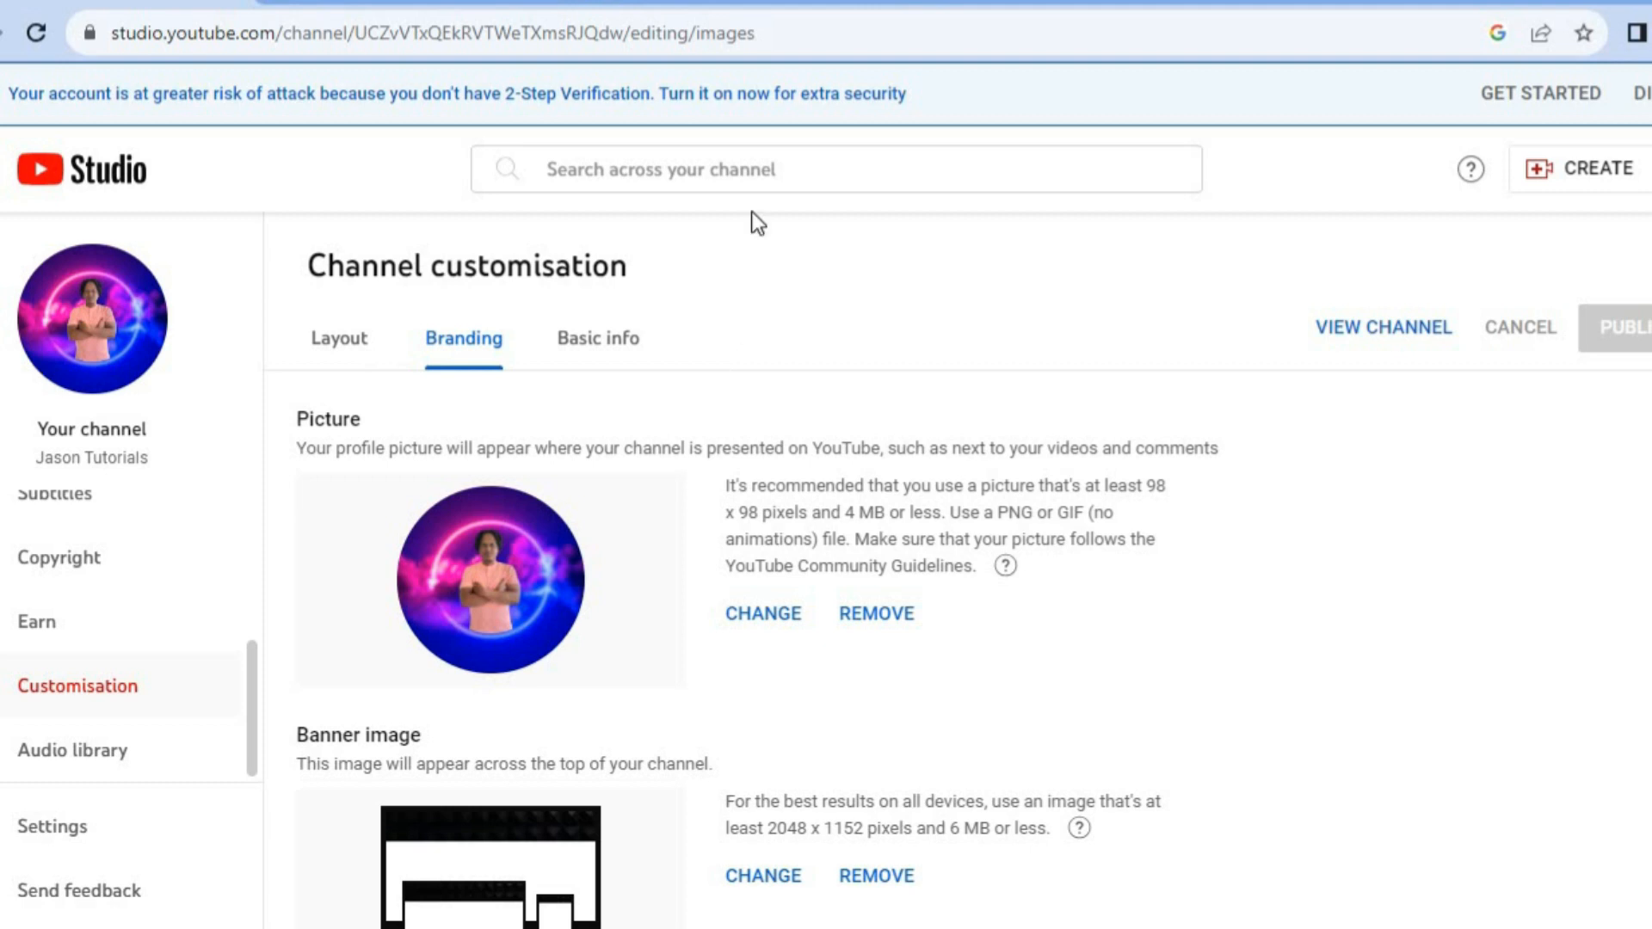
# Switch to Canva, search for "youtube pr" and open the suggested YouTube Profile Picture template category.
pyautogui.click(677, 1)
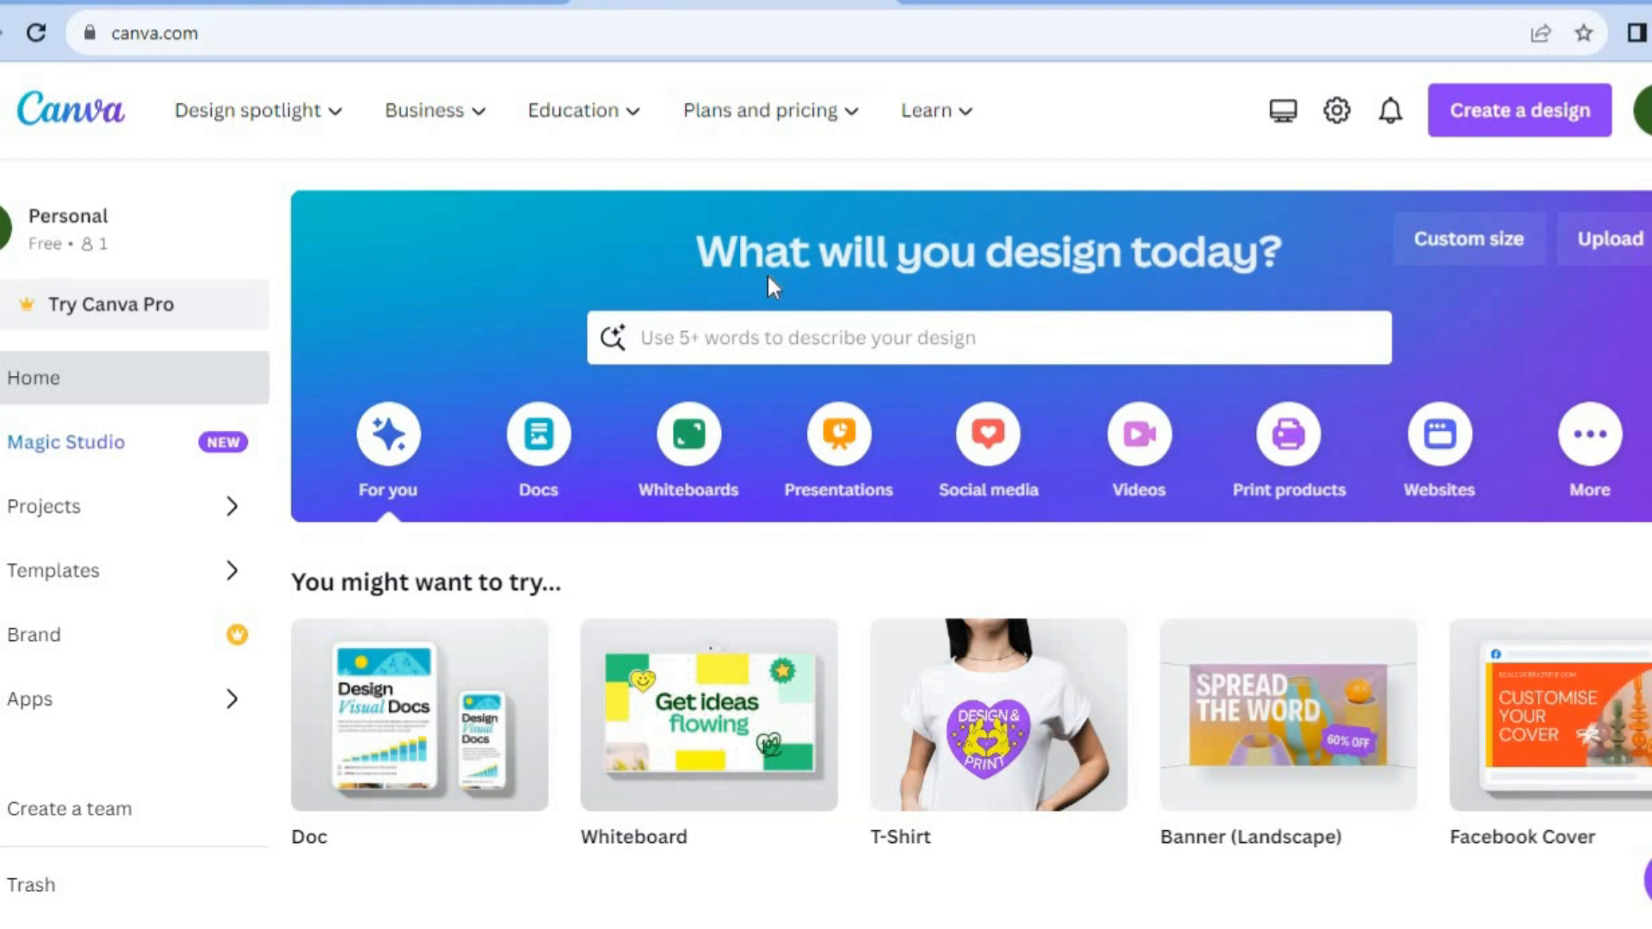
pyautogui.click(777, 339)
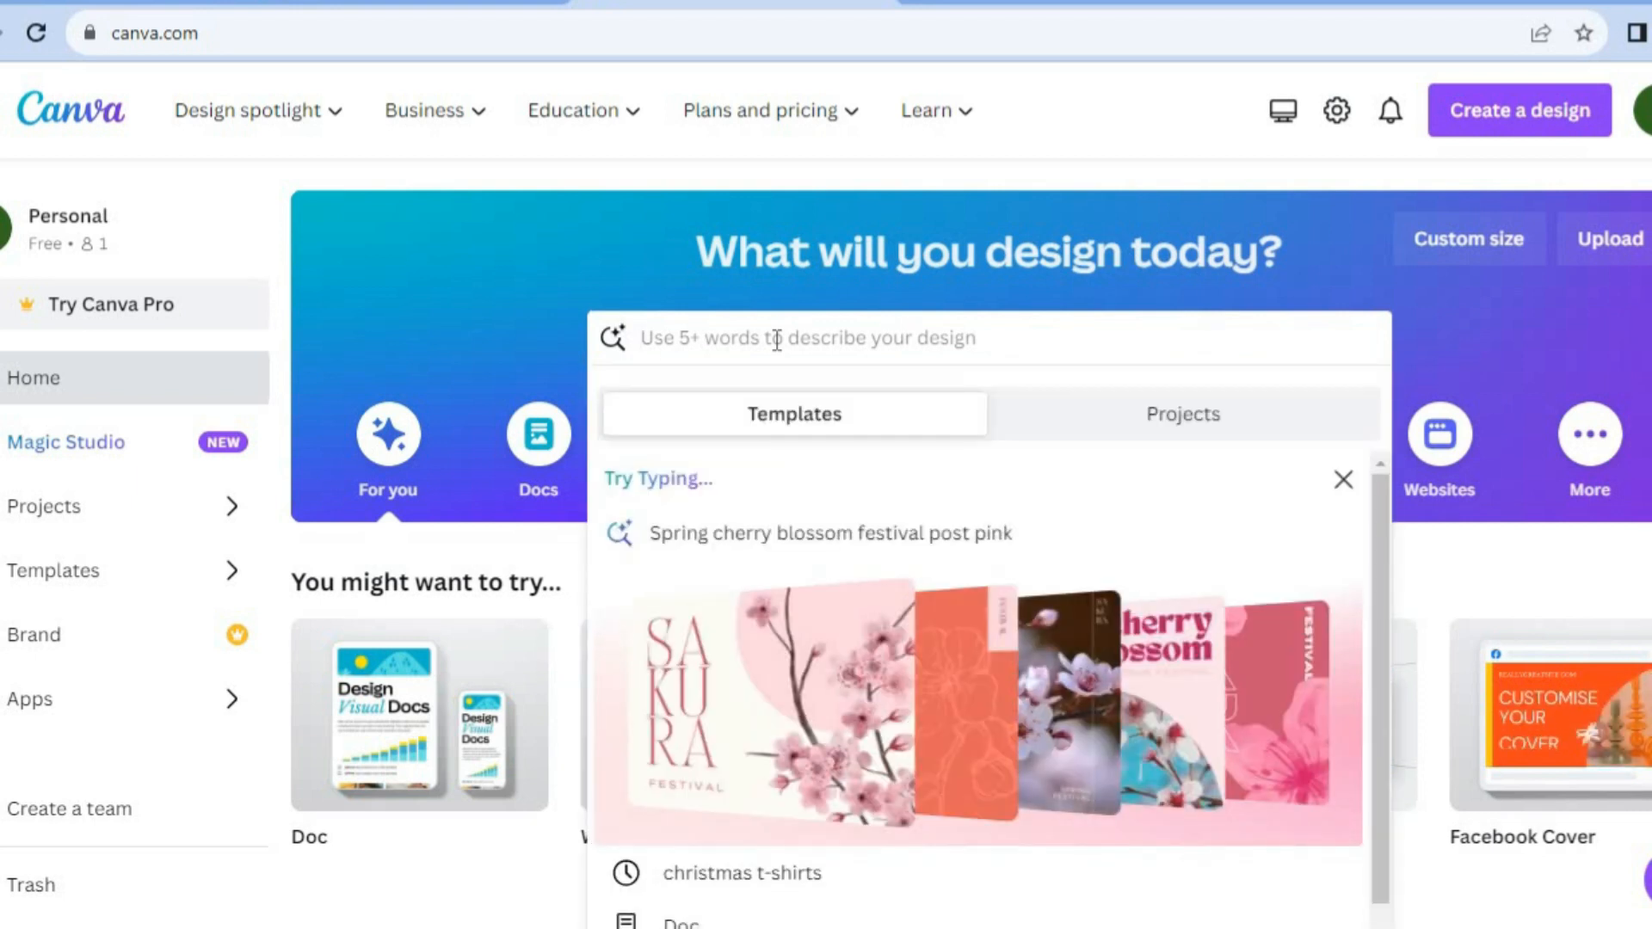
pyautogui.write('youtube')
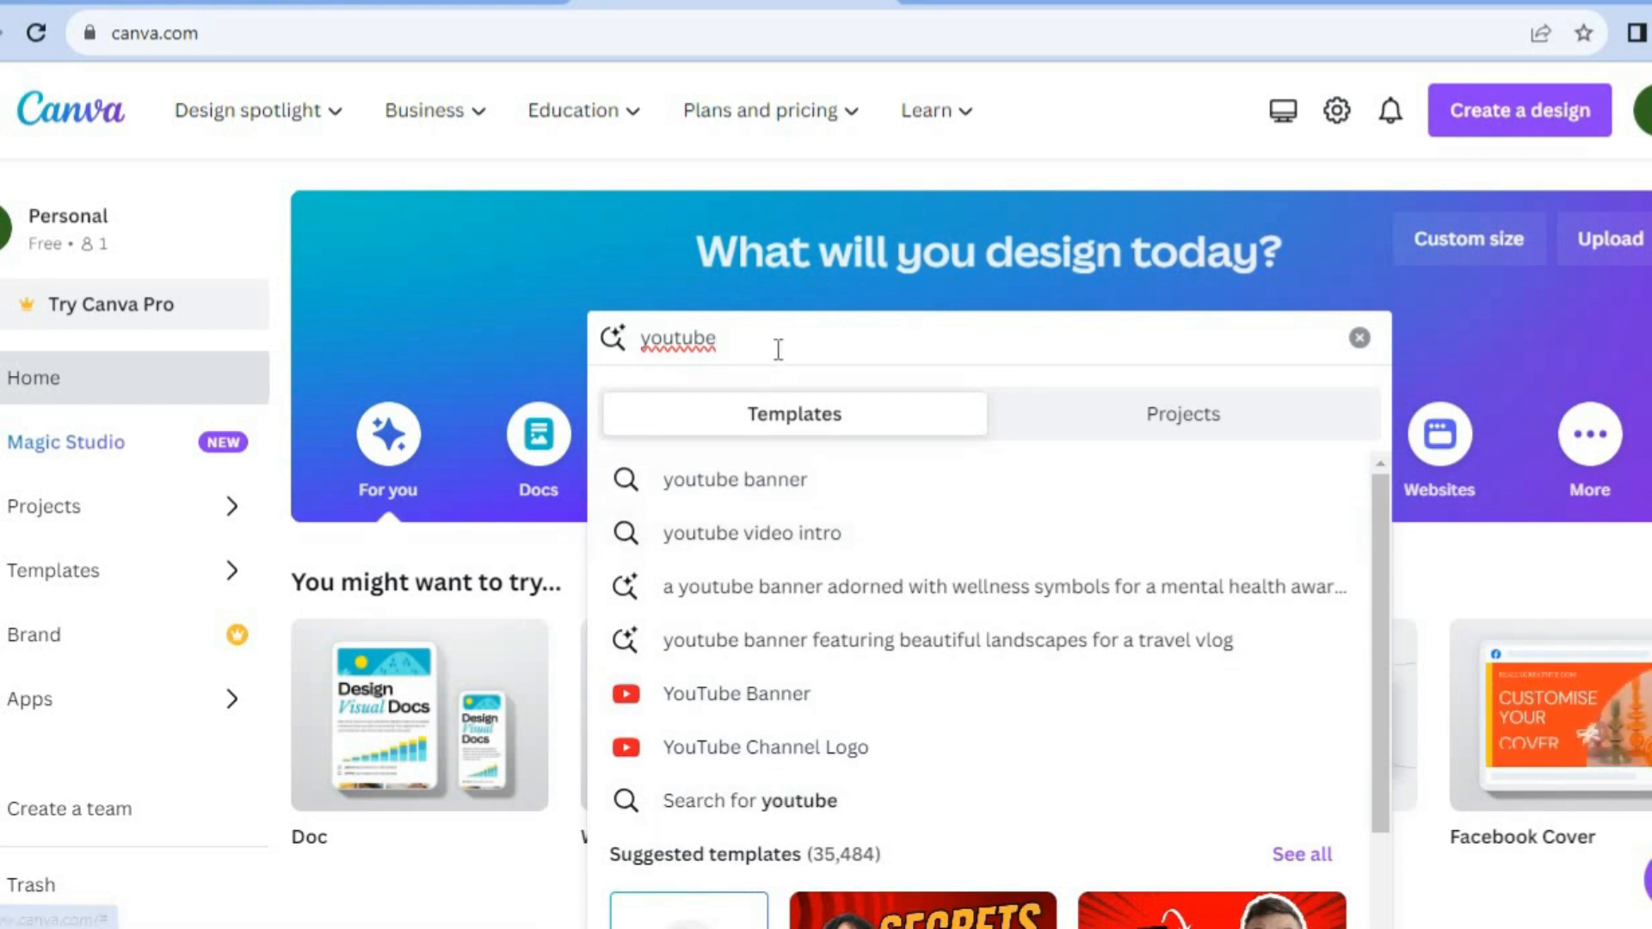
pyautogui.write('pr')
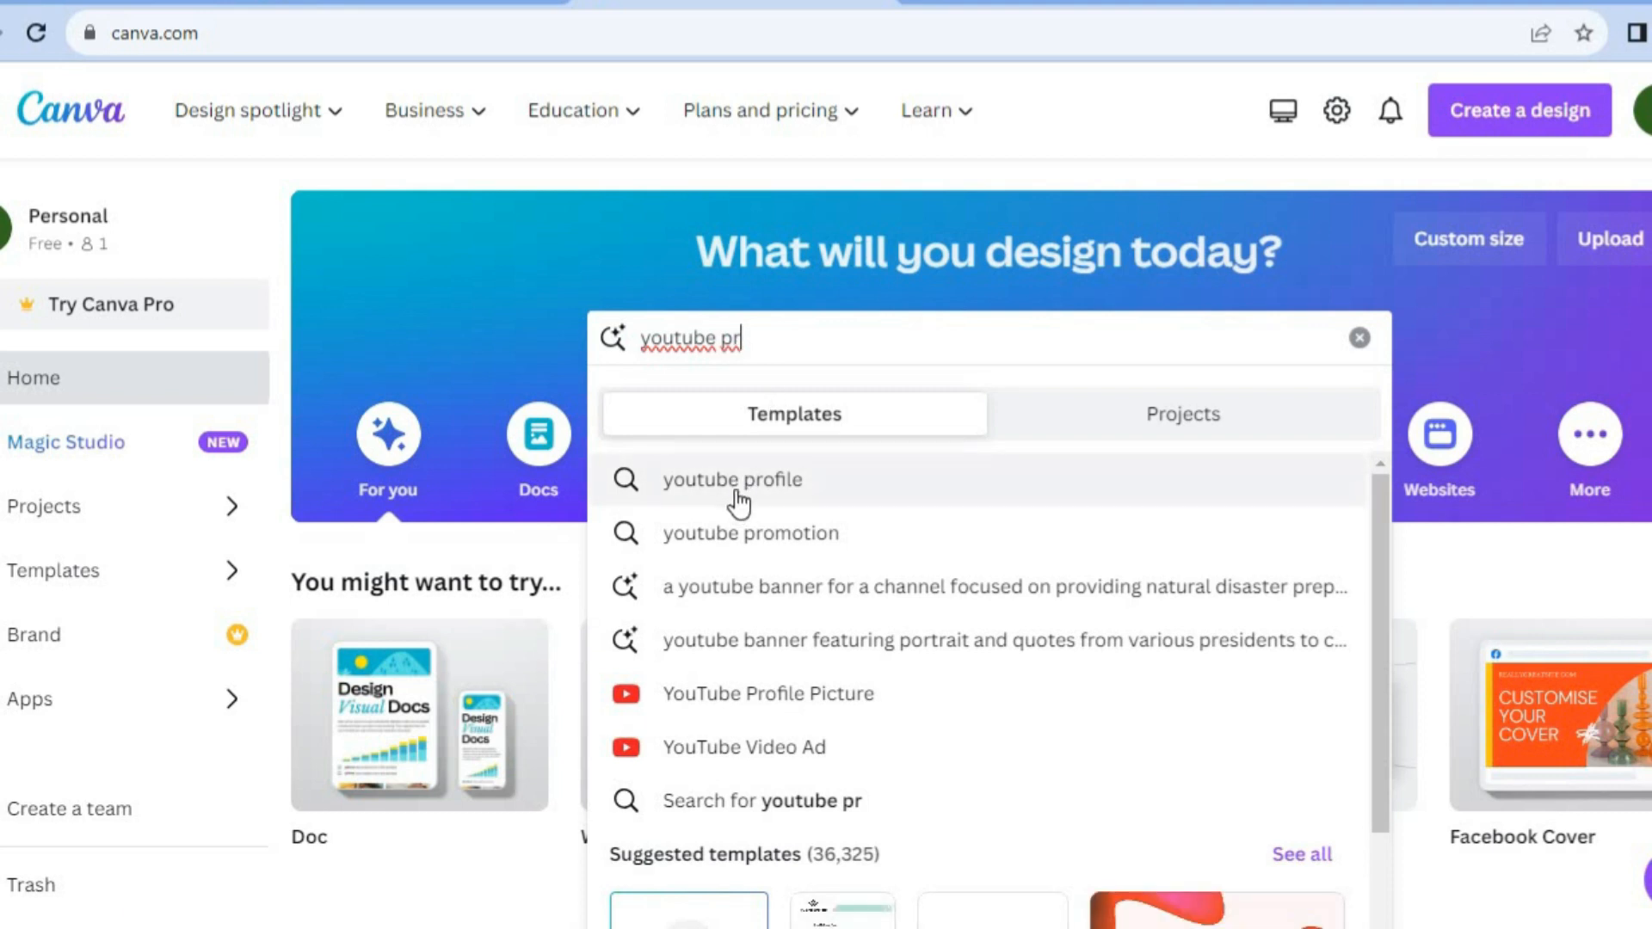
pyautogui.click(747, 695)
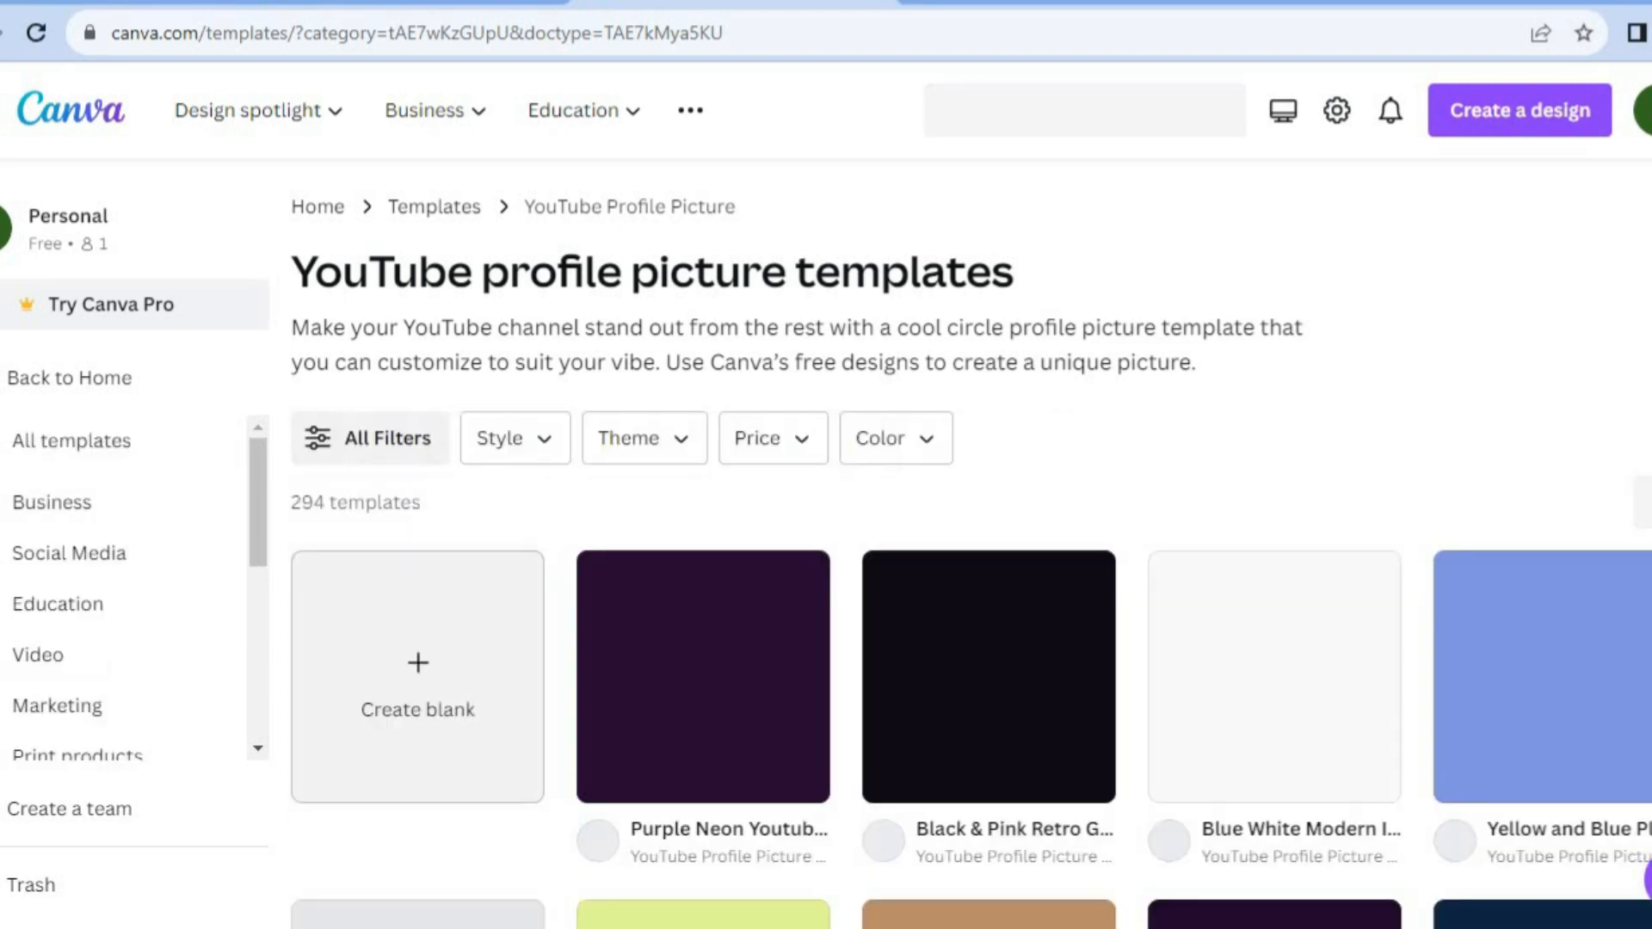
# Browse the YouTube profile picture templates and open the Purple Orange Bright Bold Organic one.
pyautogui.scroll(-5, 970, 551)
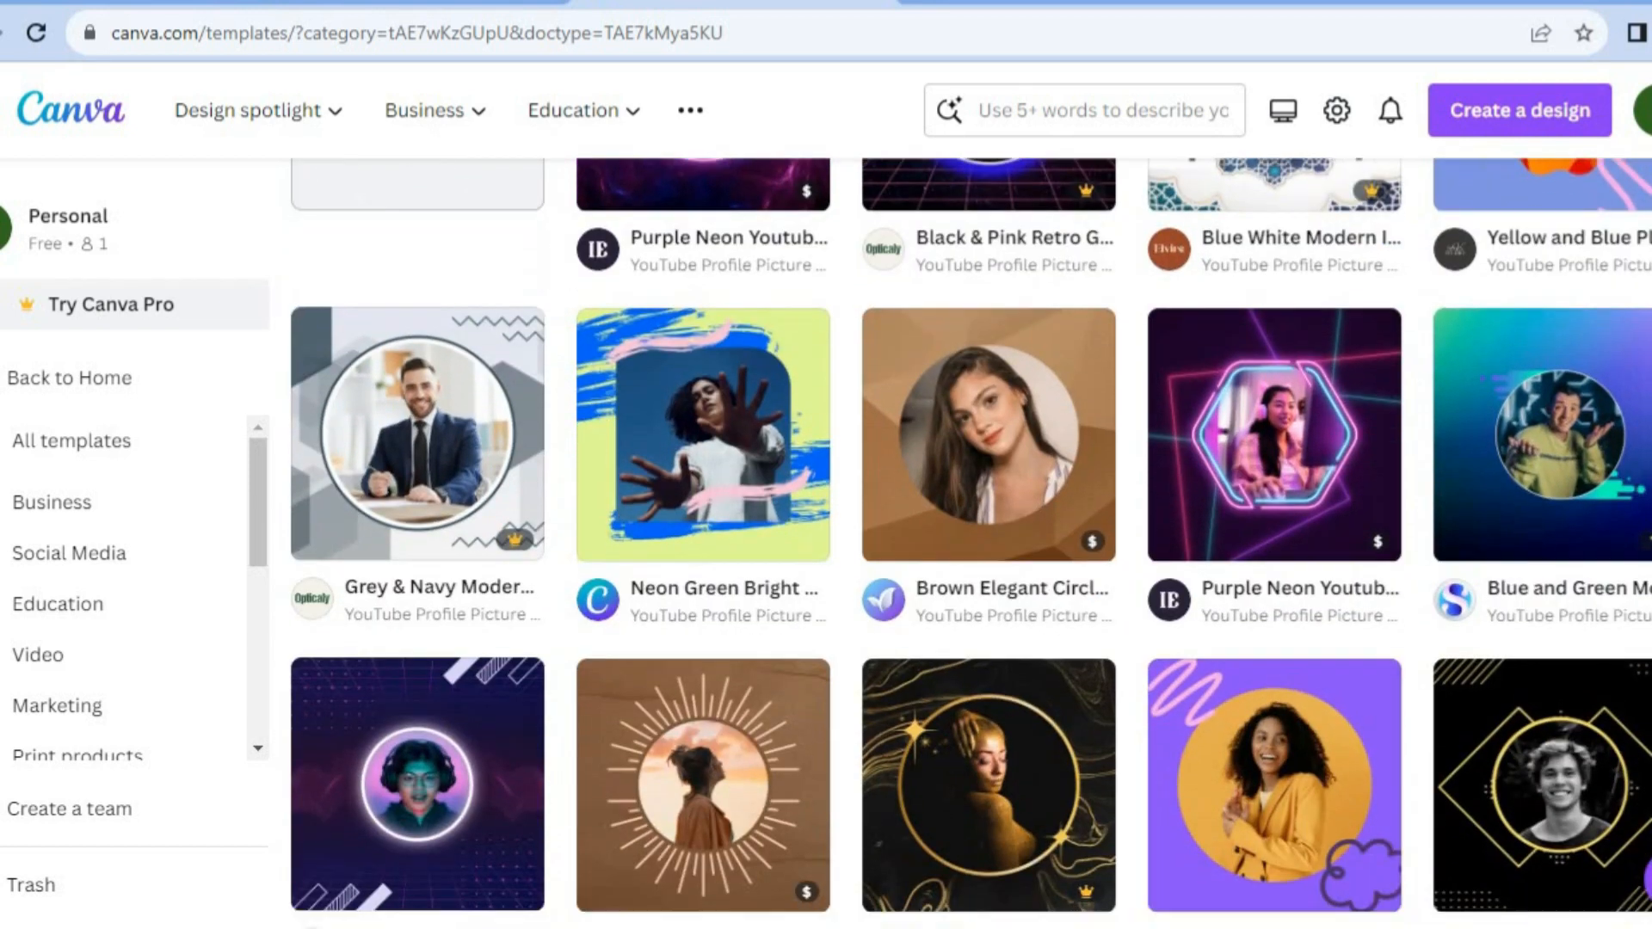
pyautogui.scroll(4, 971, 496)
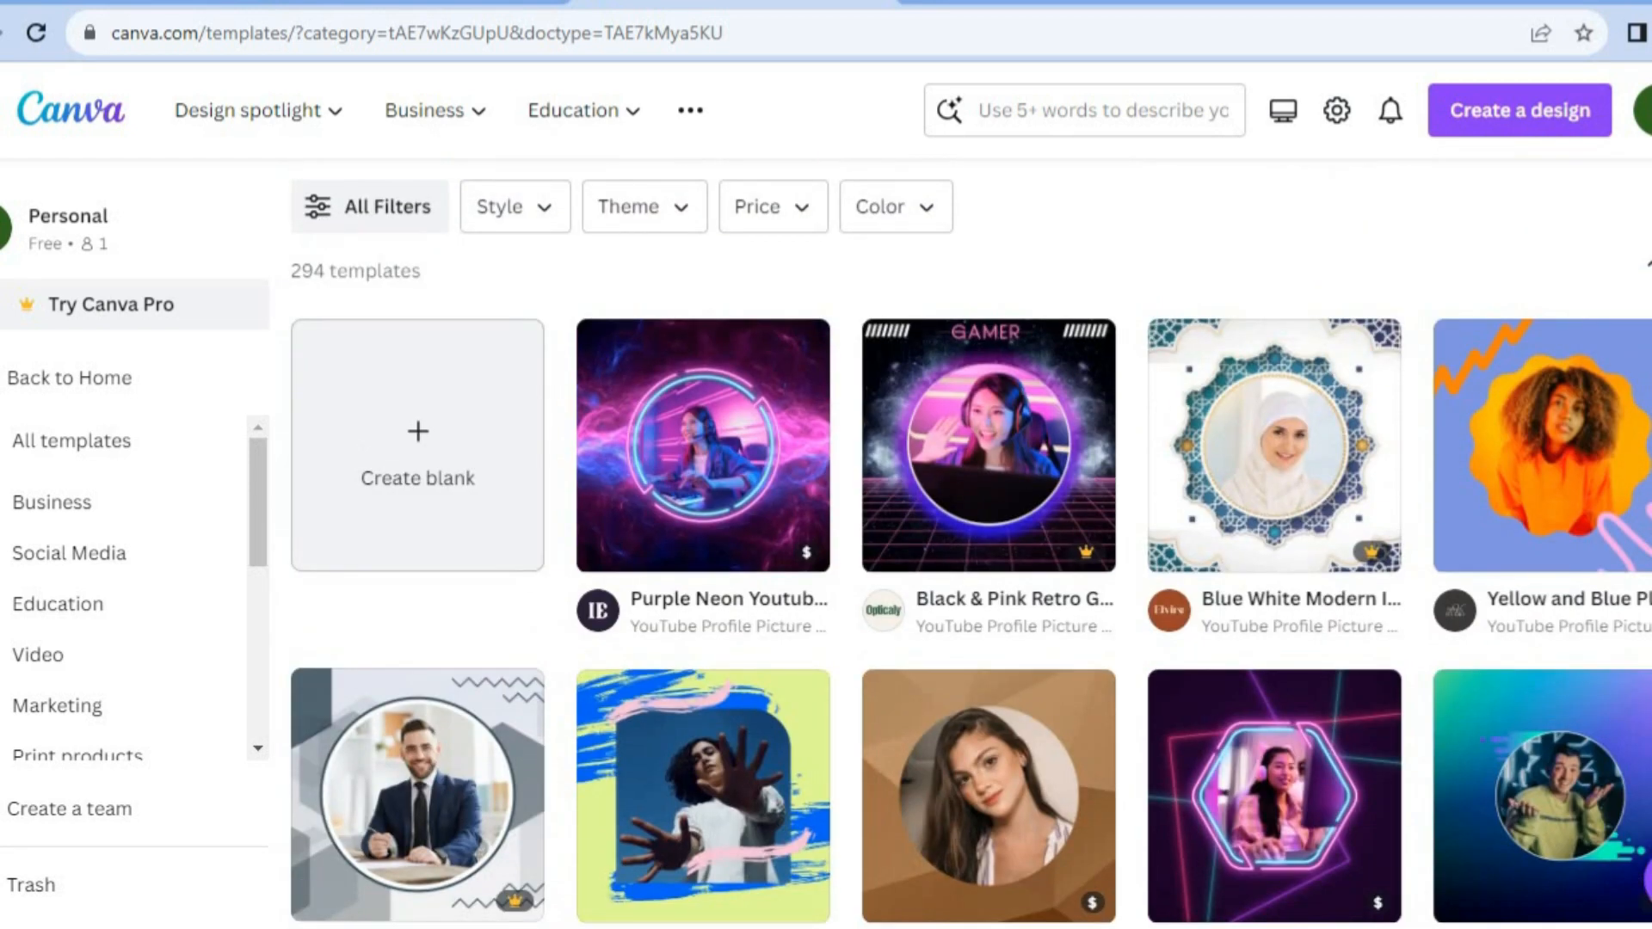
pyautogui.scroll(-3, 970, 543)
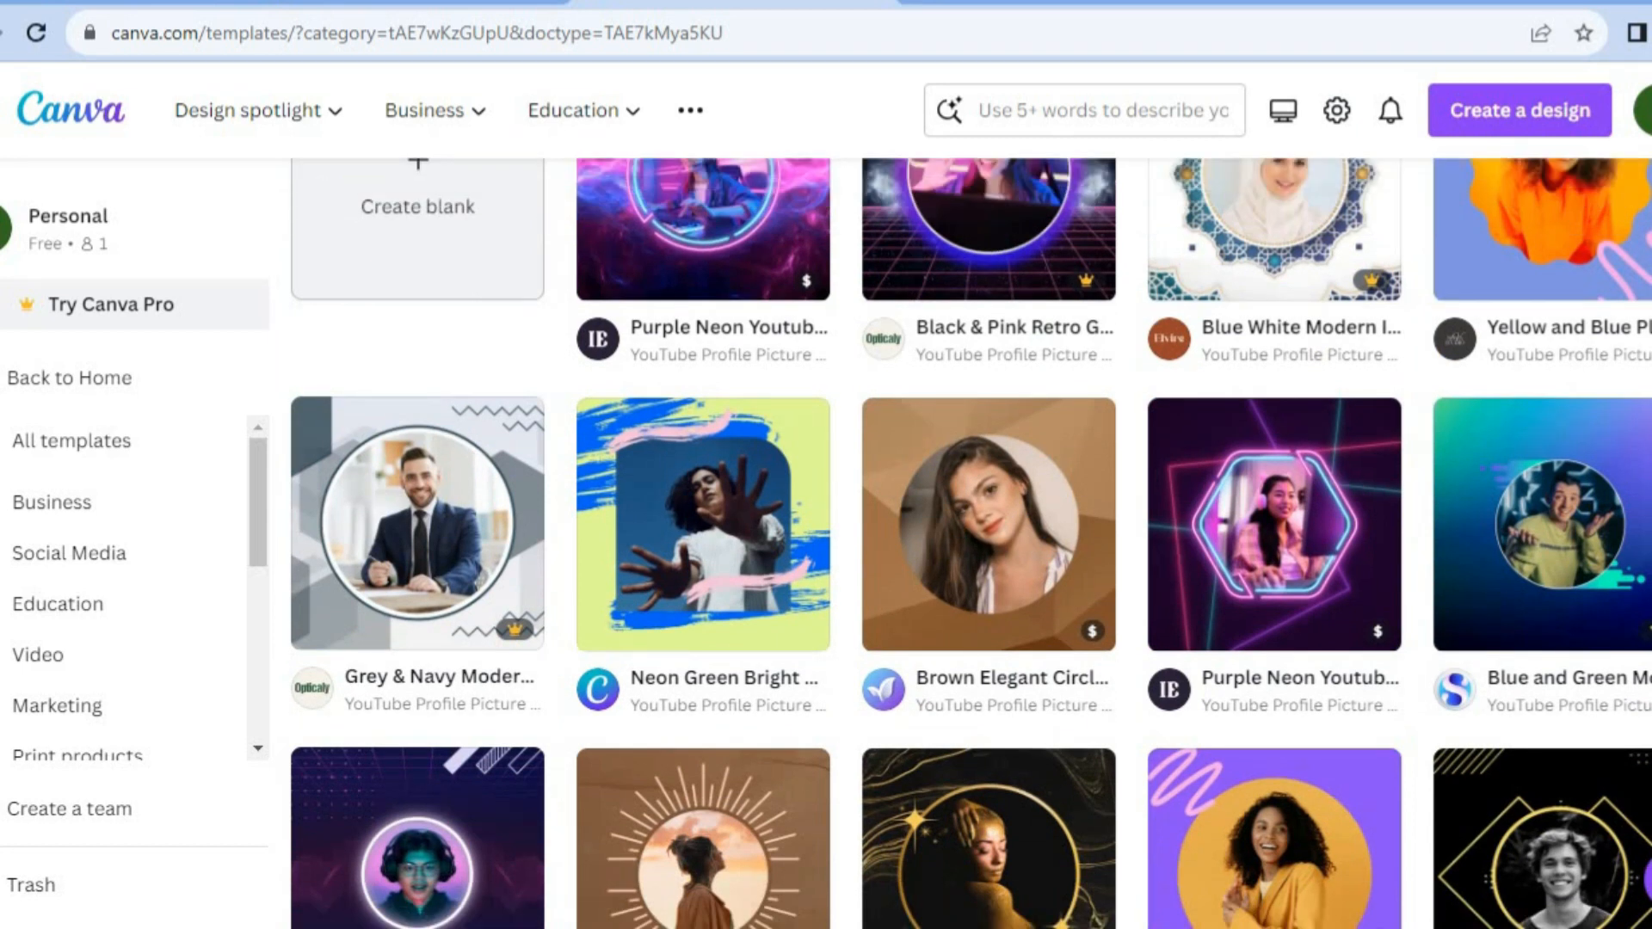
pyautogui.scroll(-3, 971, 543)
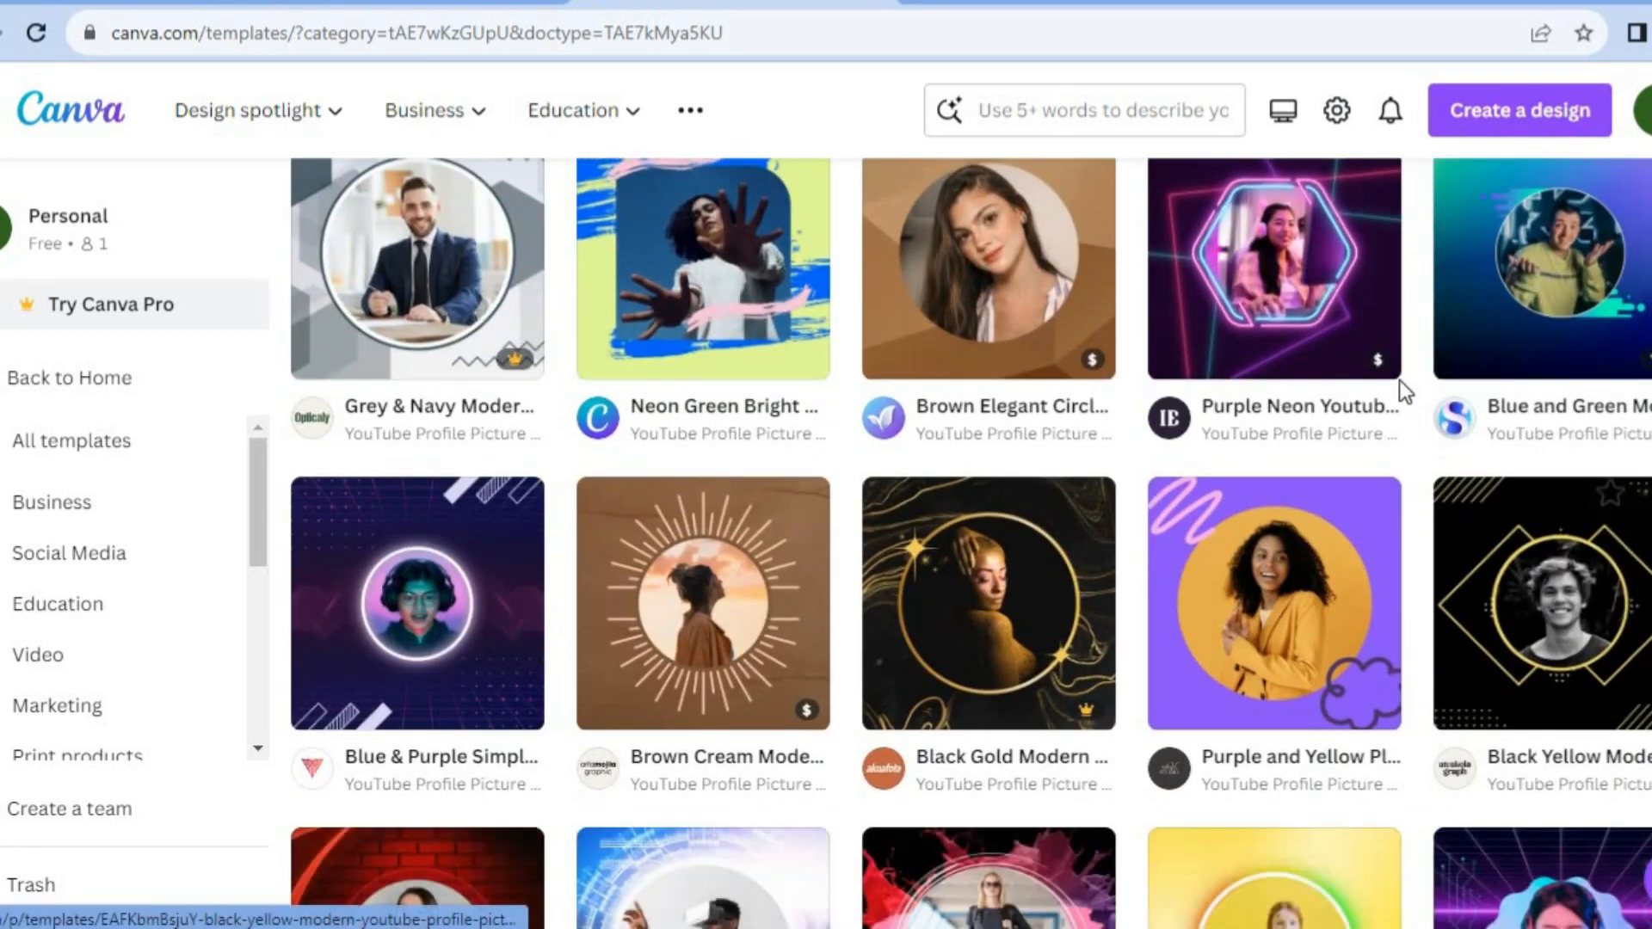
pyautogui.moveTo(1636, 359)
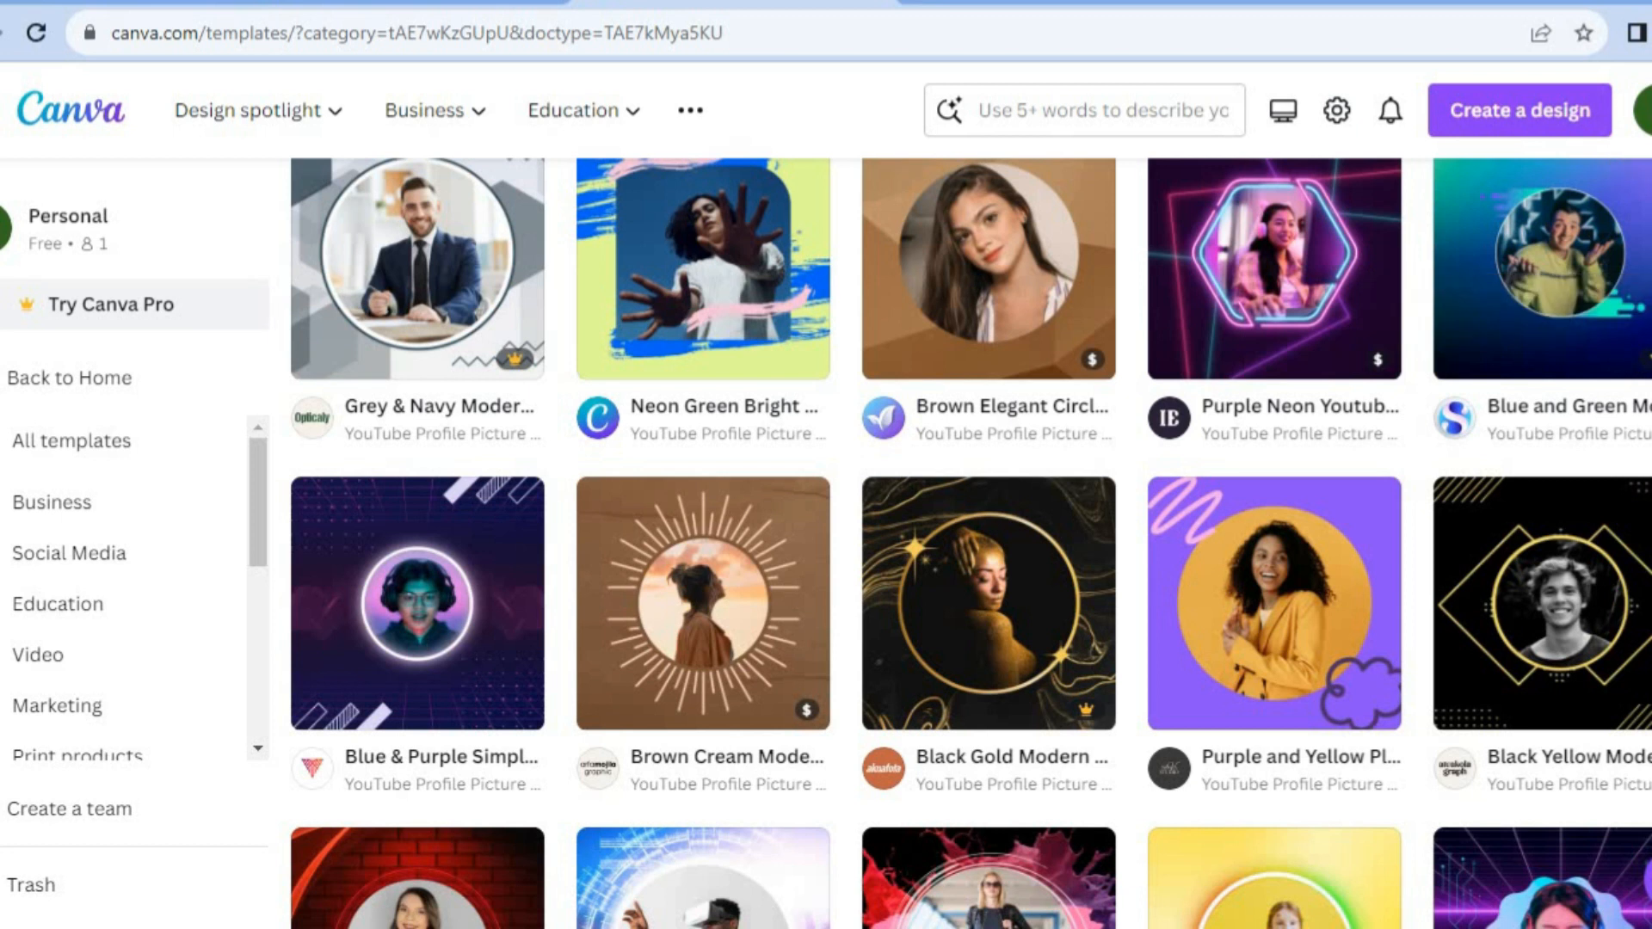
pyautogui.scroll(-3, 971, 543)
pyautogui.scroll(-1, 971, 543)
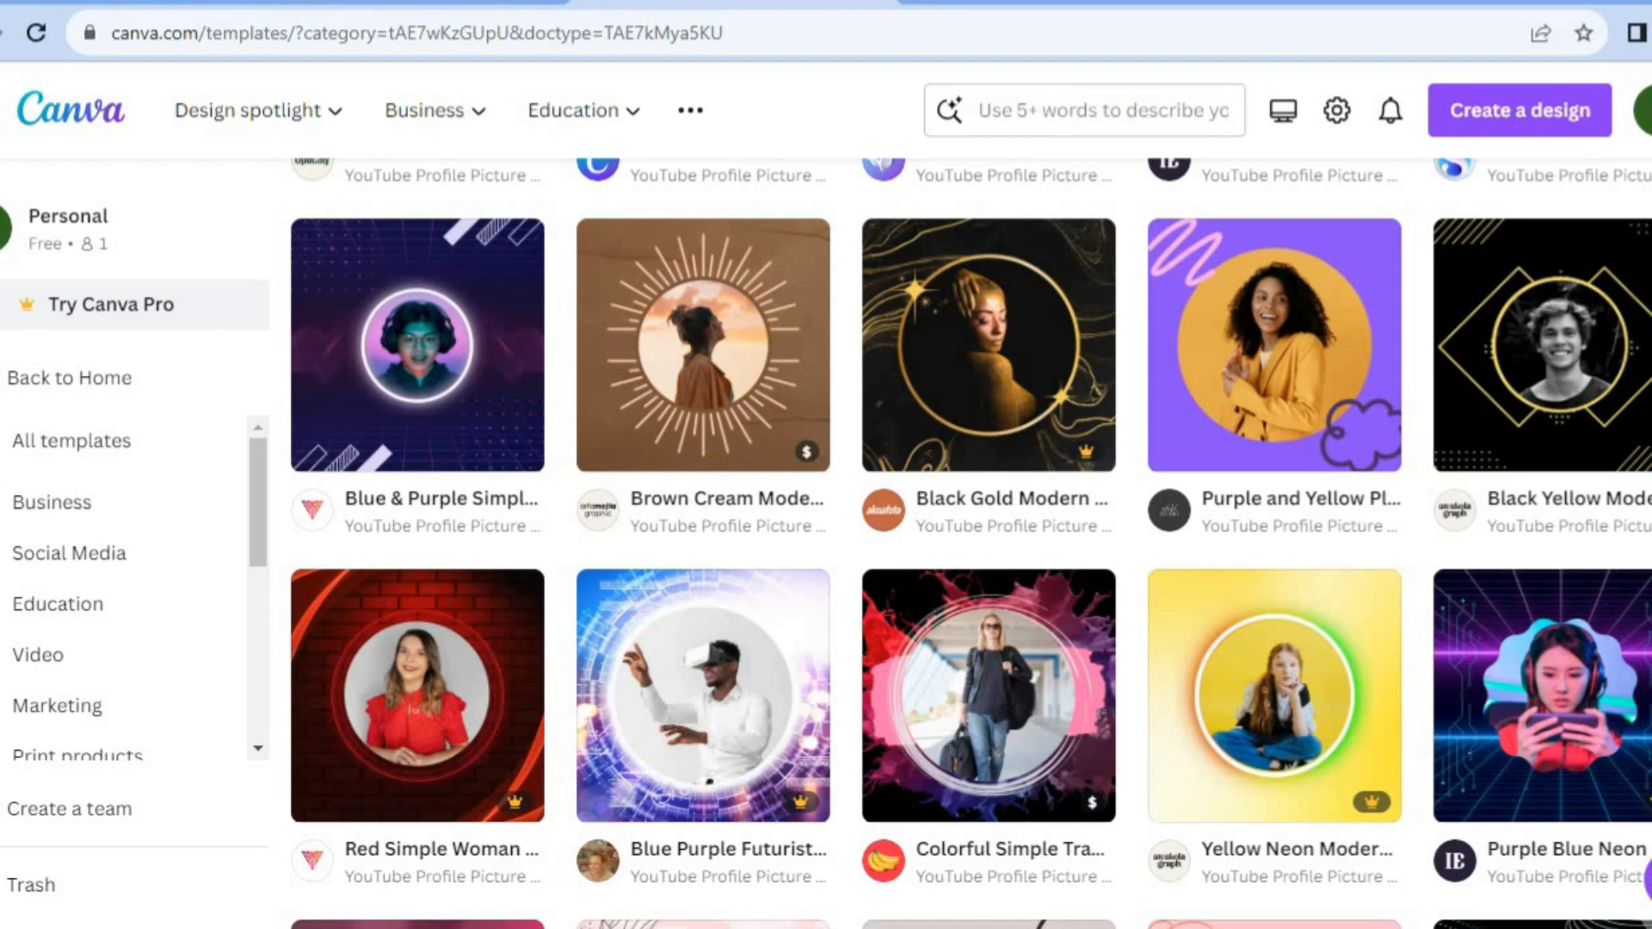
pyautogui.scroll(-10, 971, 543)
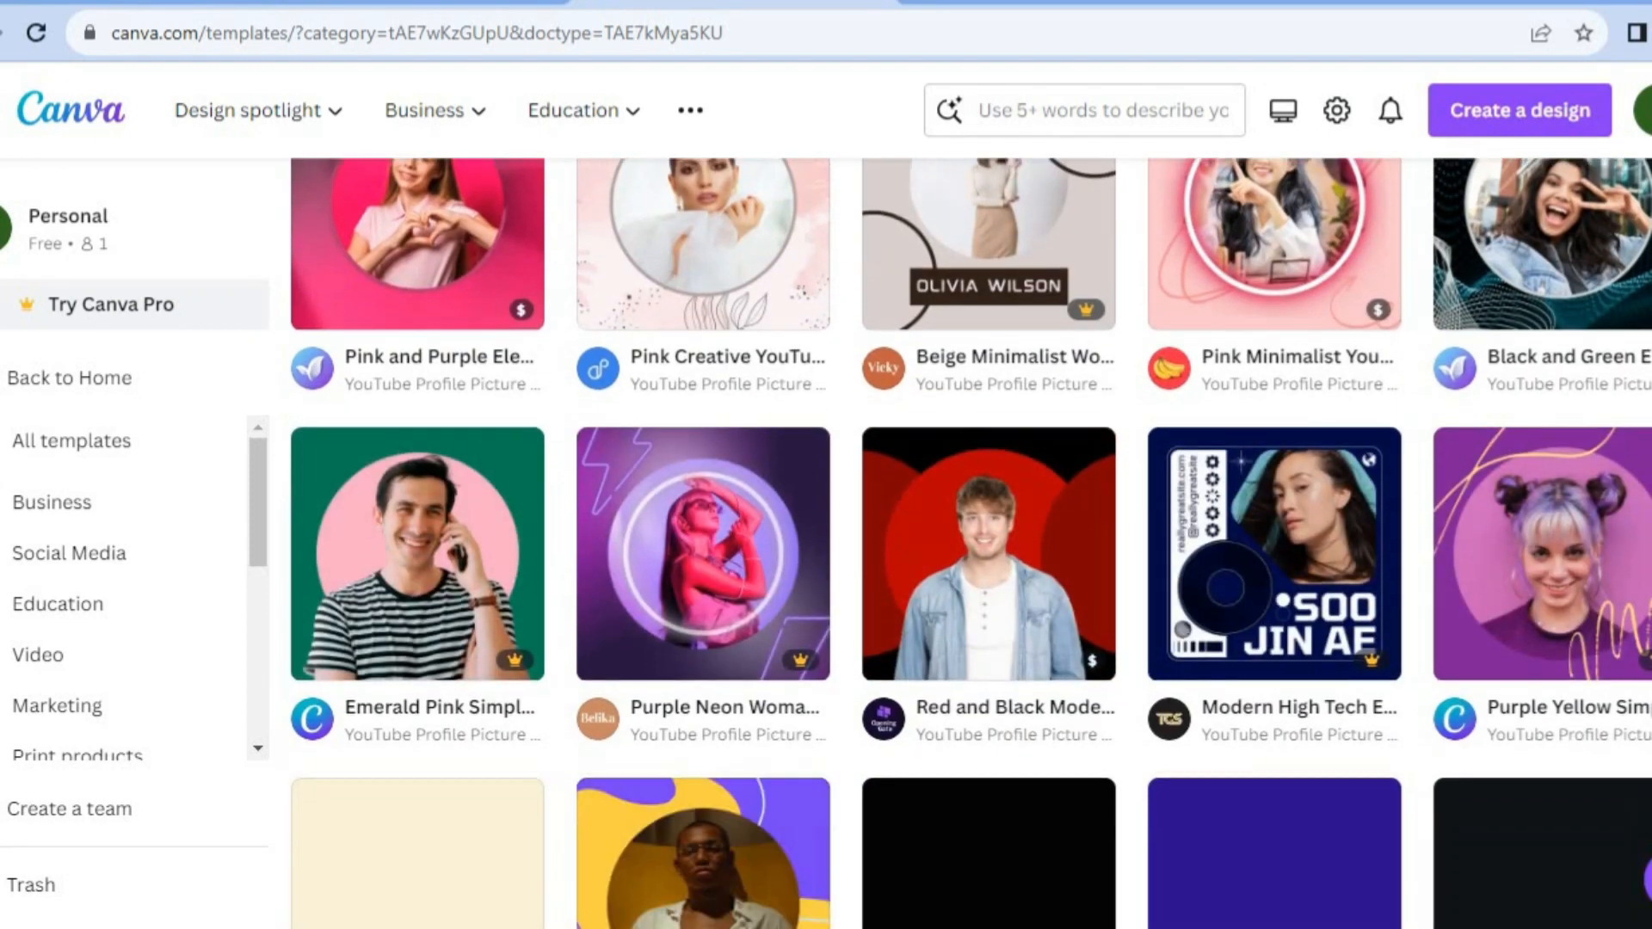
pyautogui.scroll(-3, 971, 543)
pyautogui.scroll(-4, 970, 543)
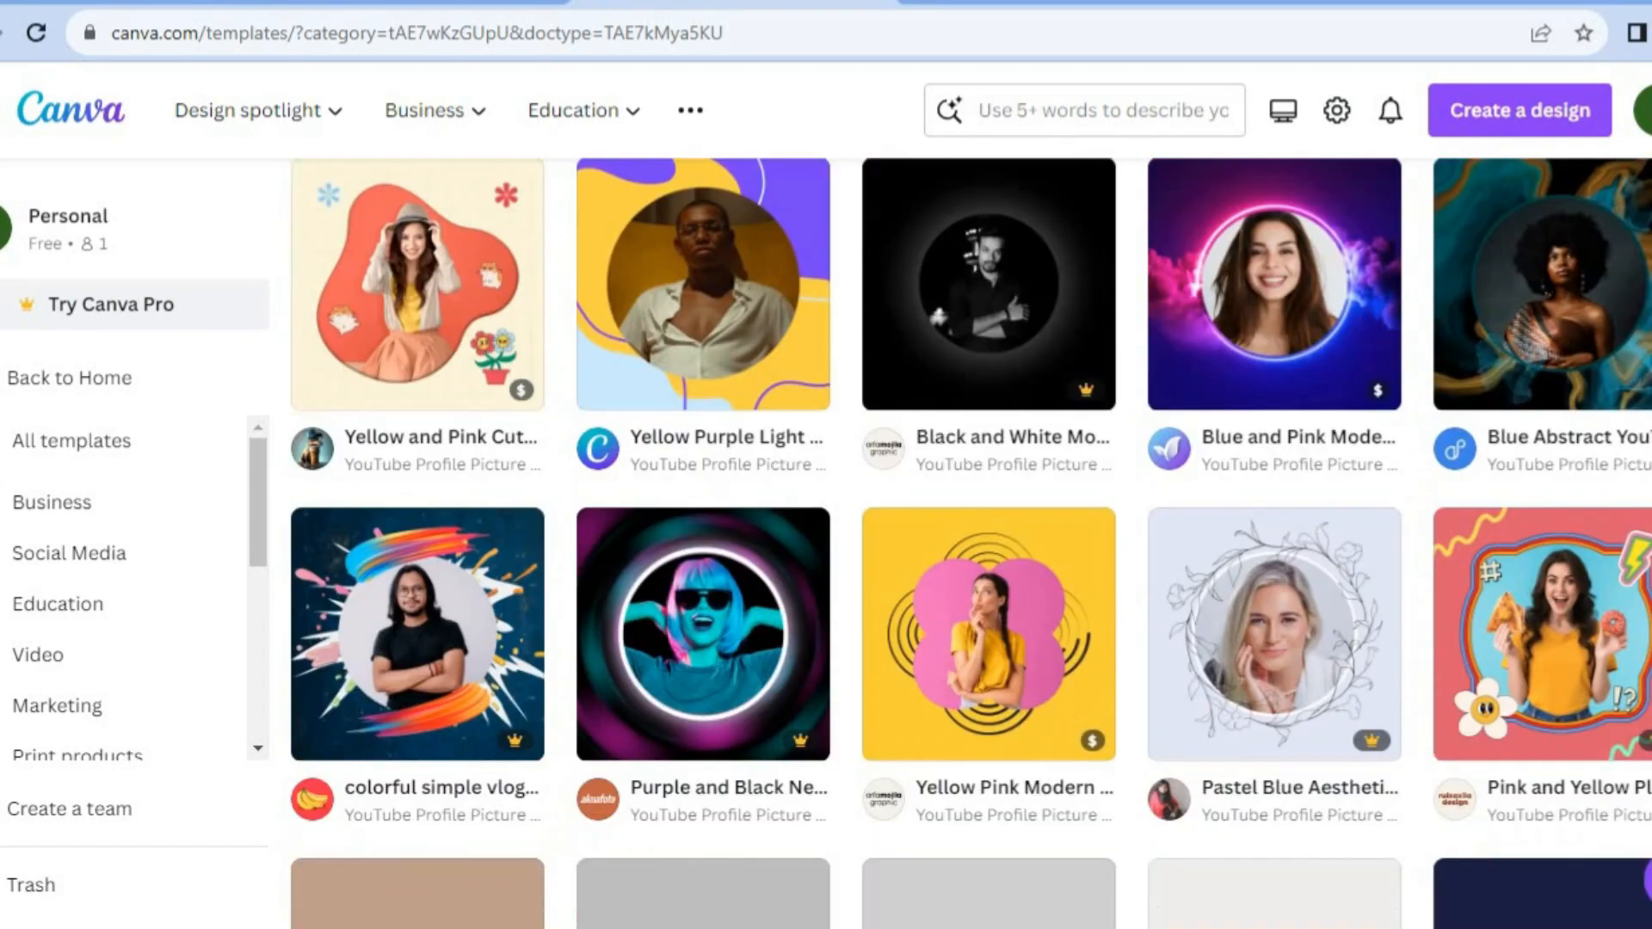
pyautogui.scroll(-2, 970, 543)
pyautogui.scroll(-1, 971, 543)
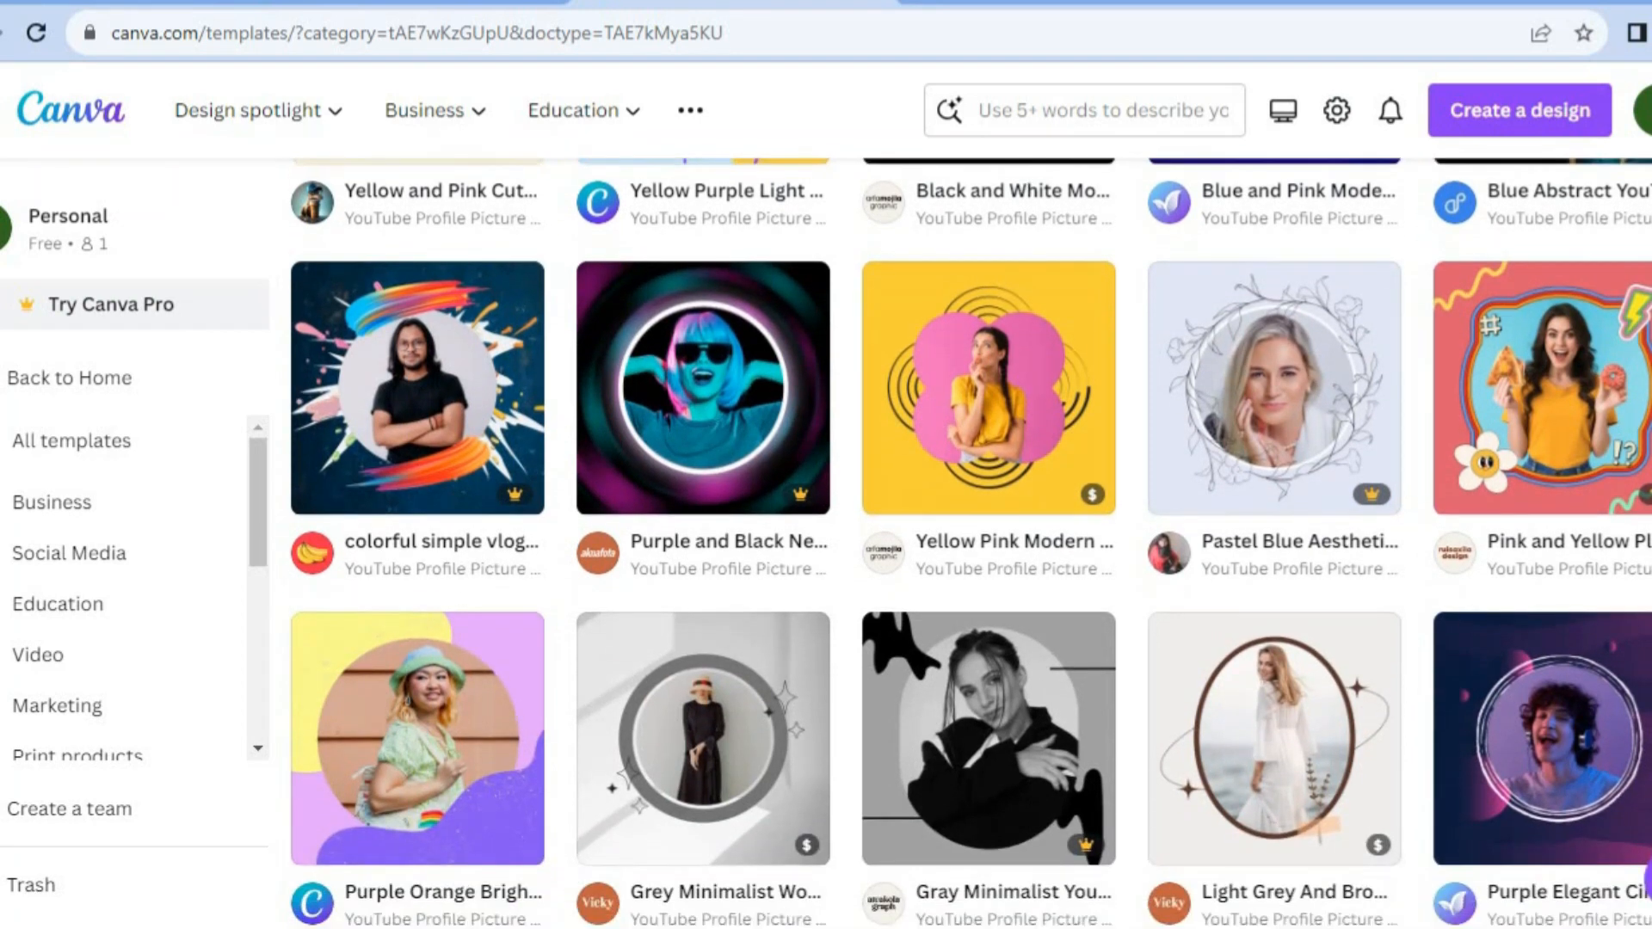
pyautogui.scroll(-2, 971, 543)
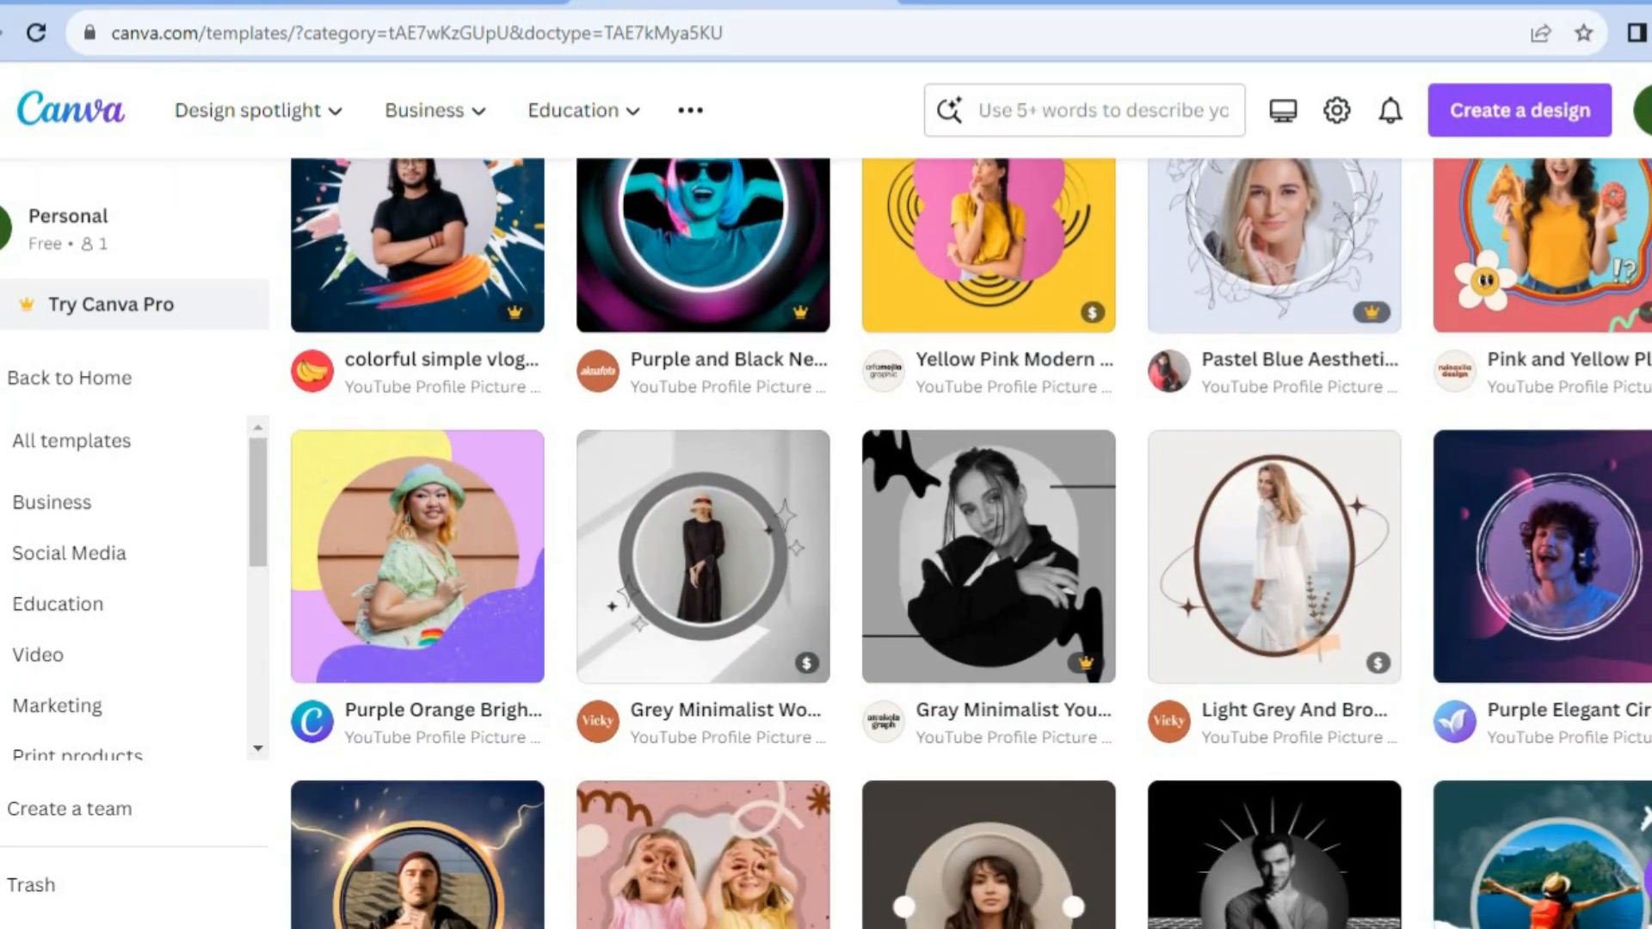
pyautogui.scroll(-3, 971, 543)
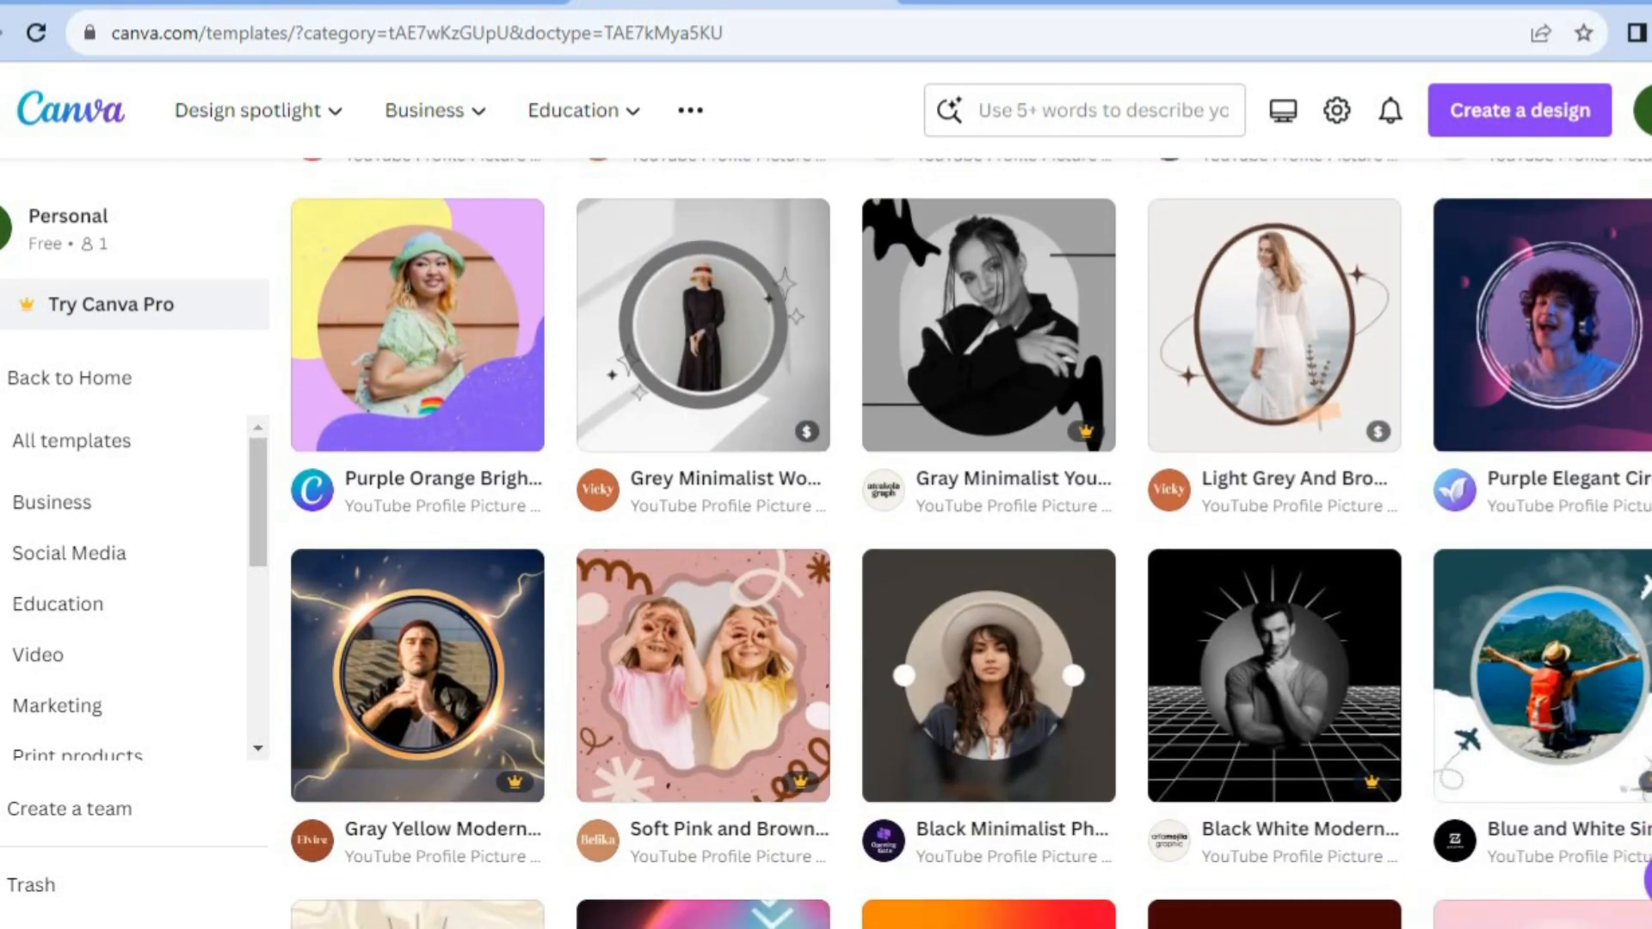
pyautogui.click(413, 400)
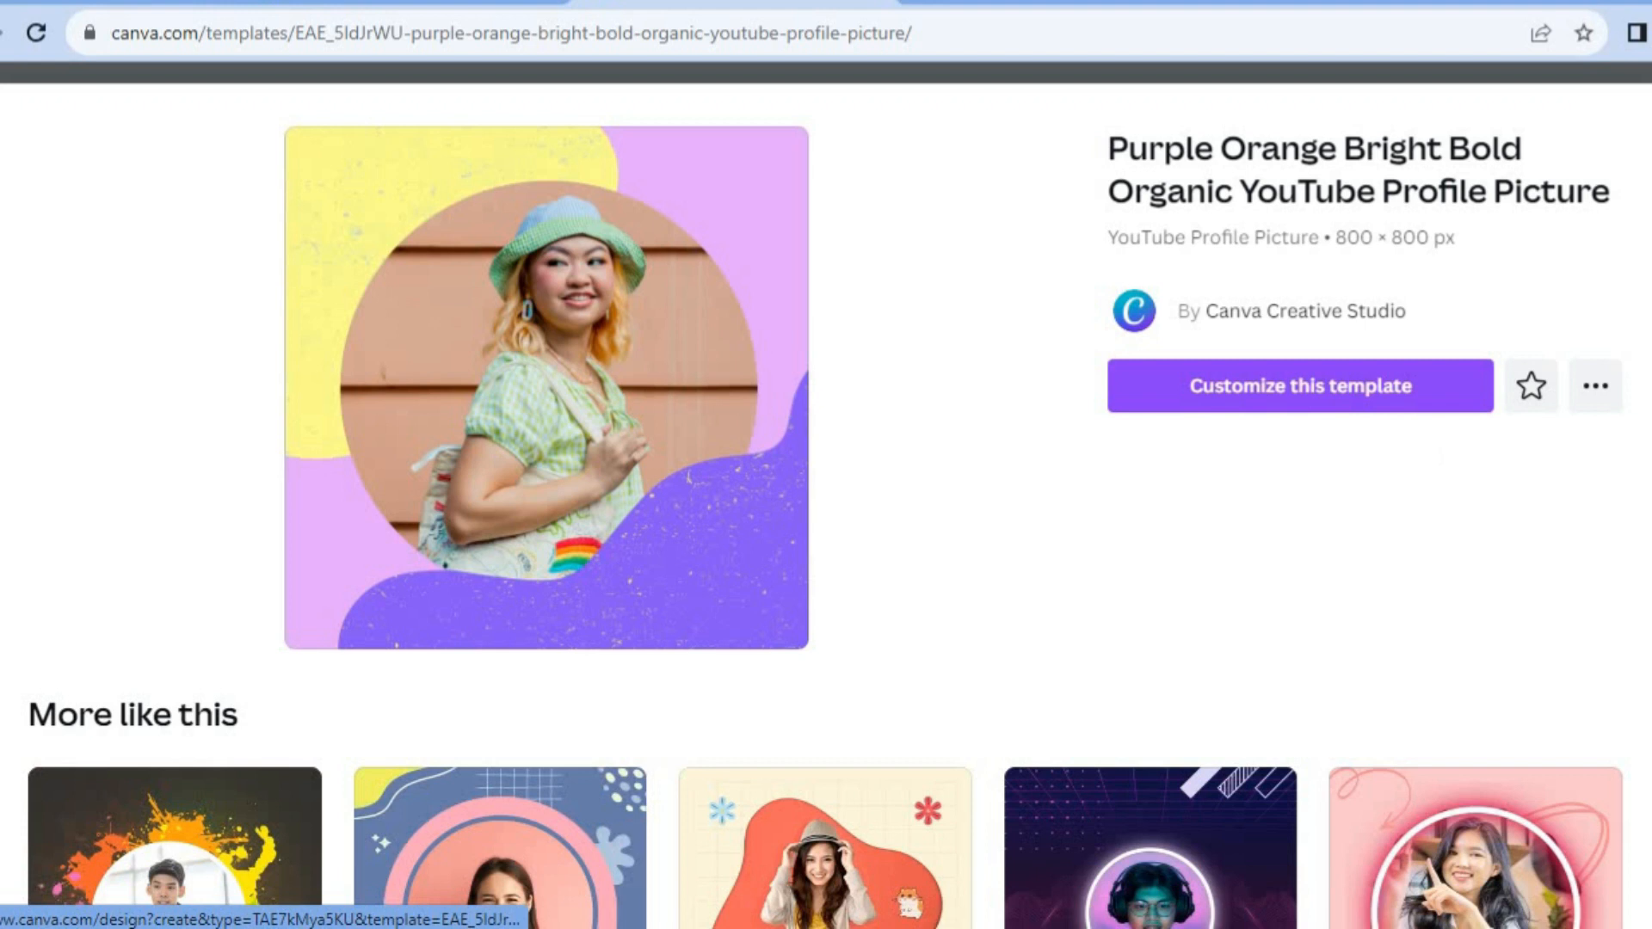
# Browse the similar profile picture templates, start customising the Purple and Yellow Playful one, and dismiss the introductory sharing tip.
pyautogui.scroll(-7, 826, 495)
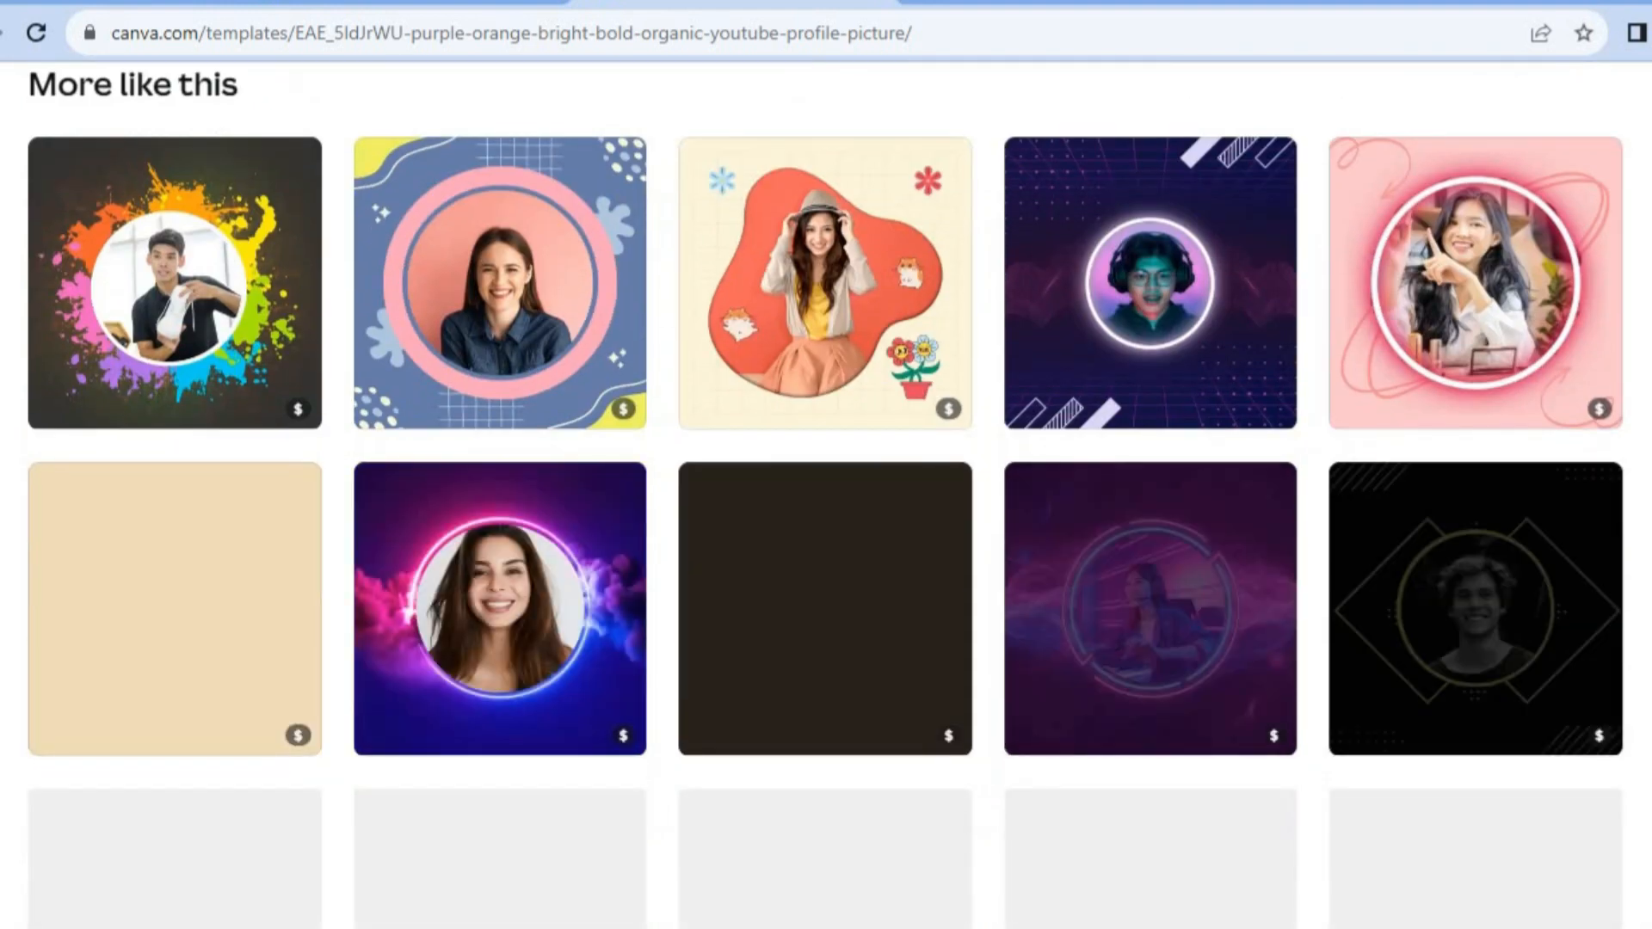
pyautogui.scroll(-4, 826, 495)
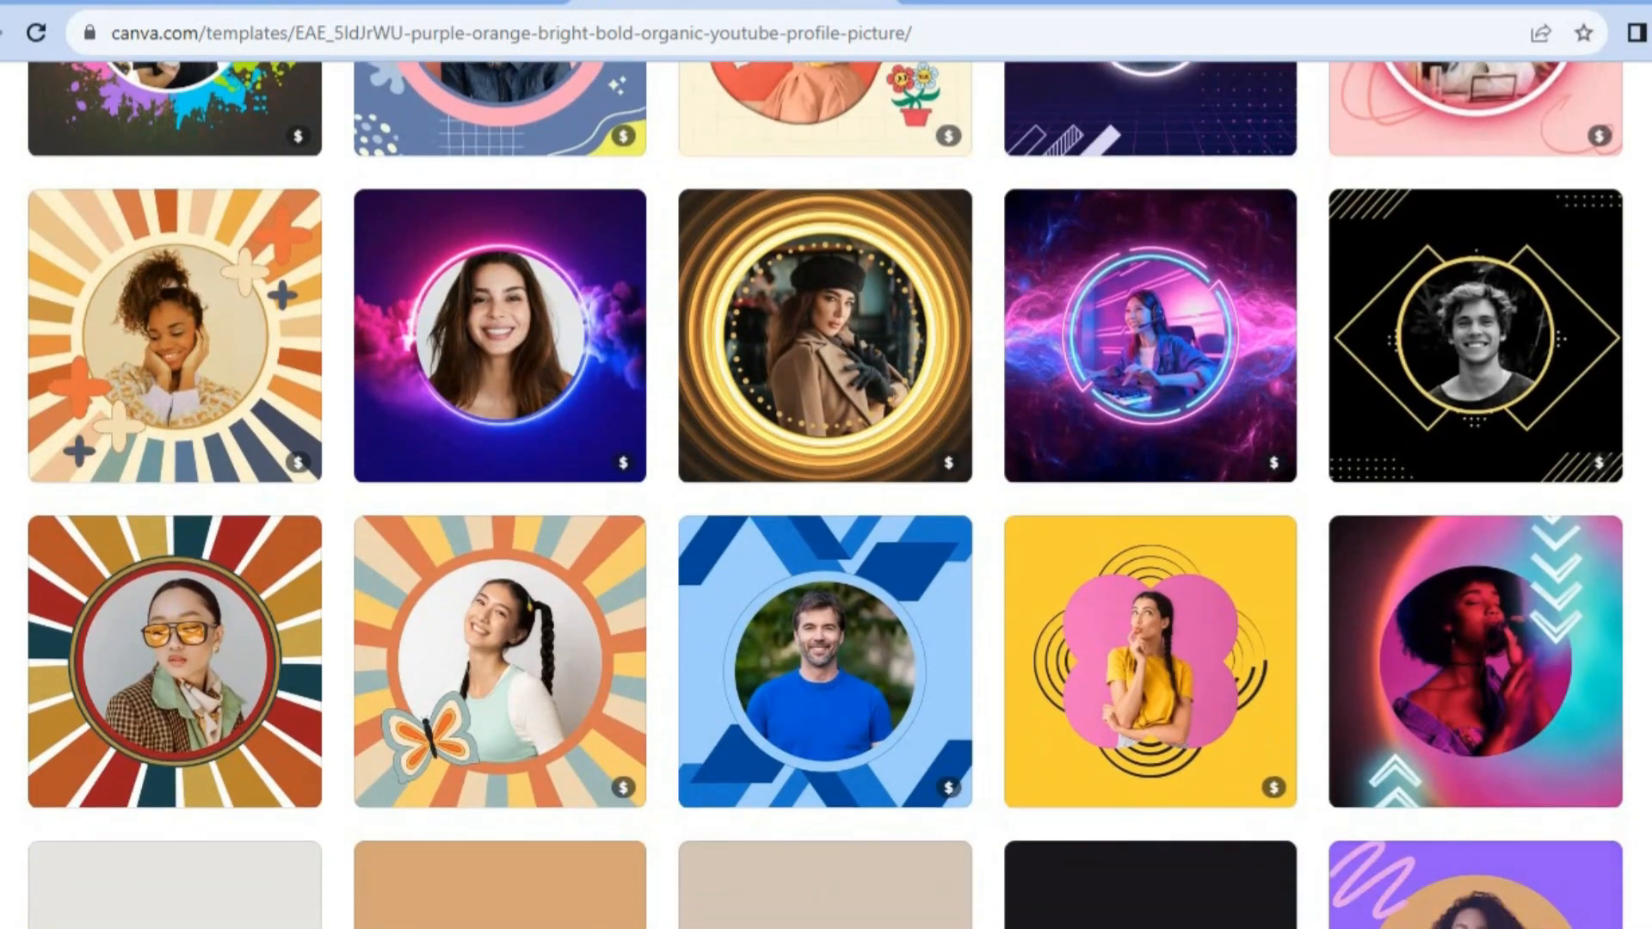
pyautogui.scroll(-5, 826, 495)
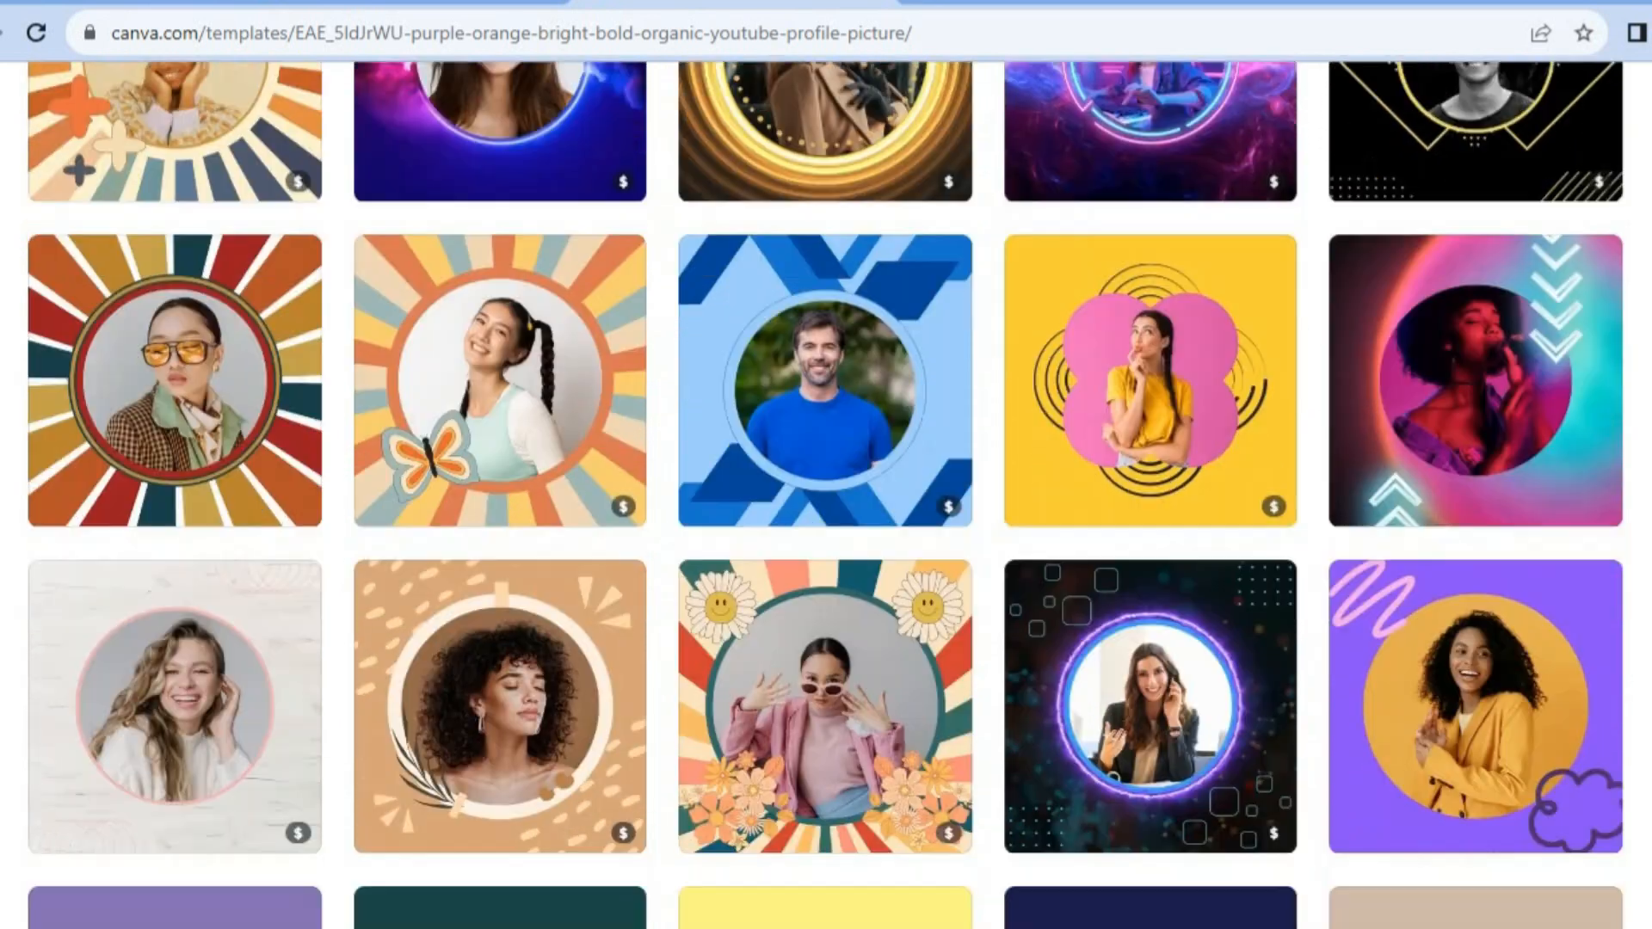
pyautogui.scroll(1, 826, 495)
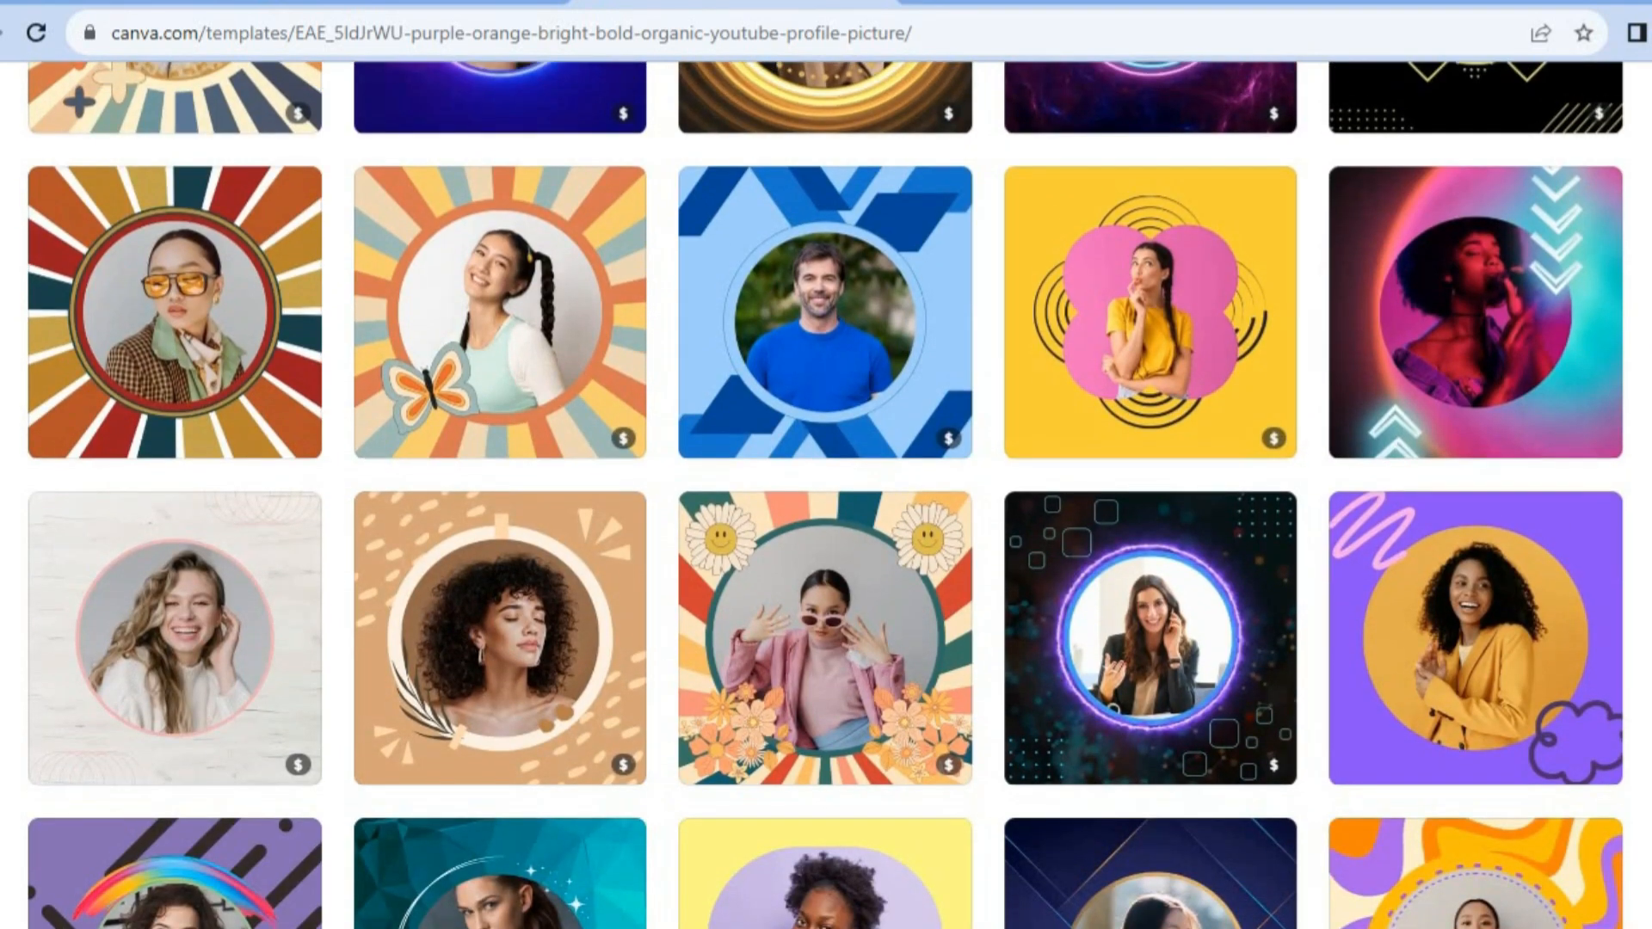
pyautogui.click(1480, 745)
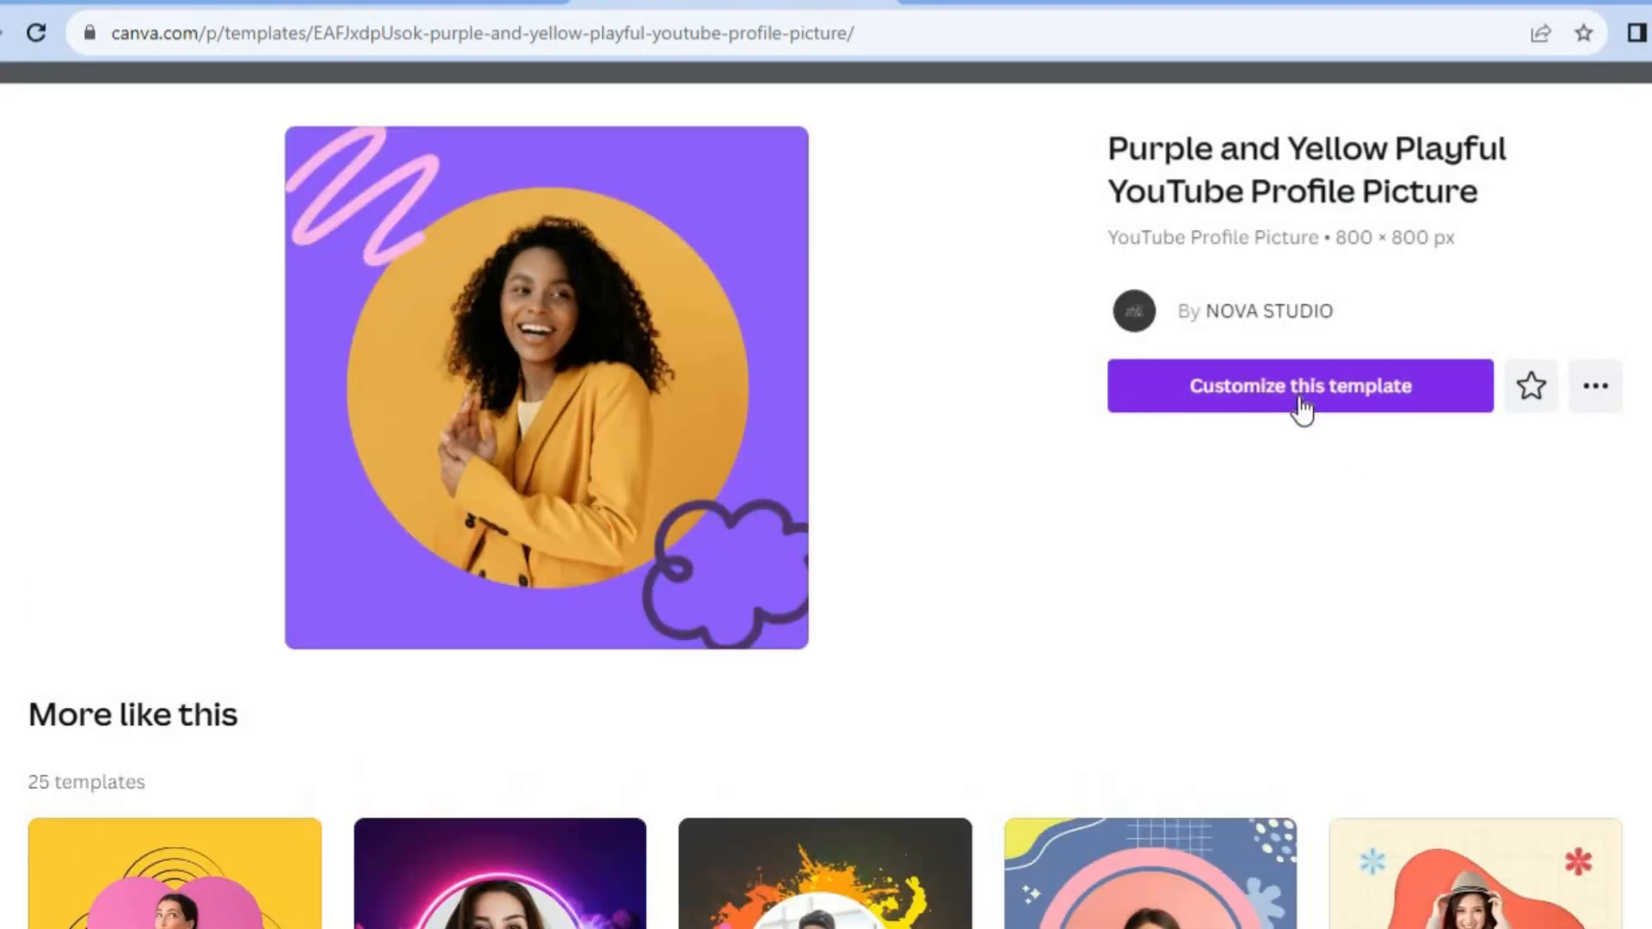
pyautogui.click(1304, 391)
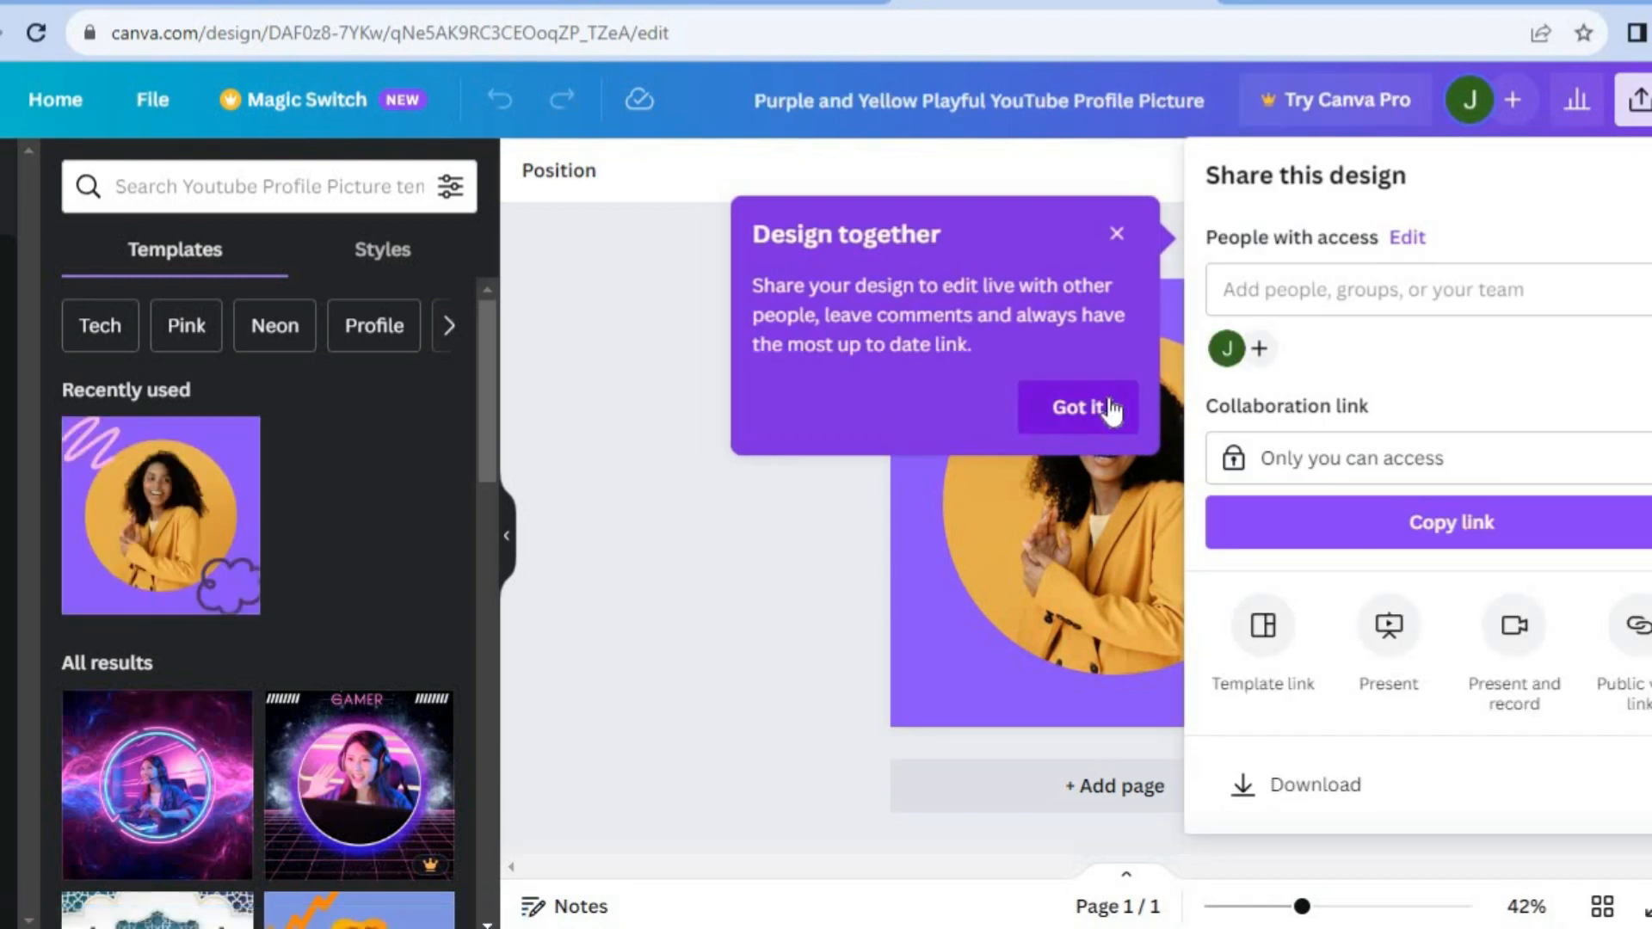
pyautogui.click(1110, 409)
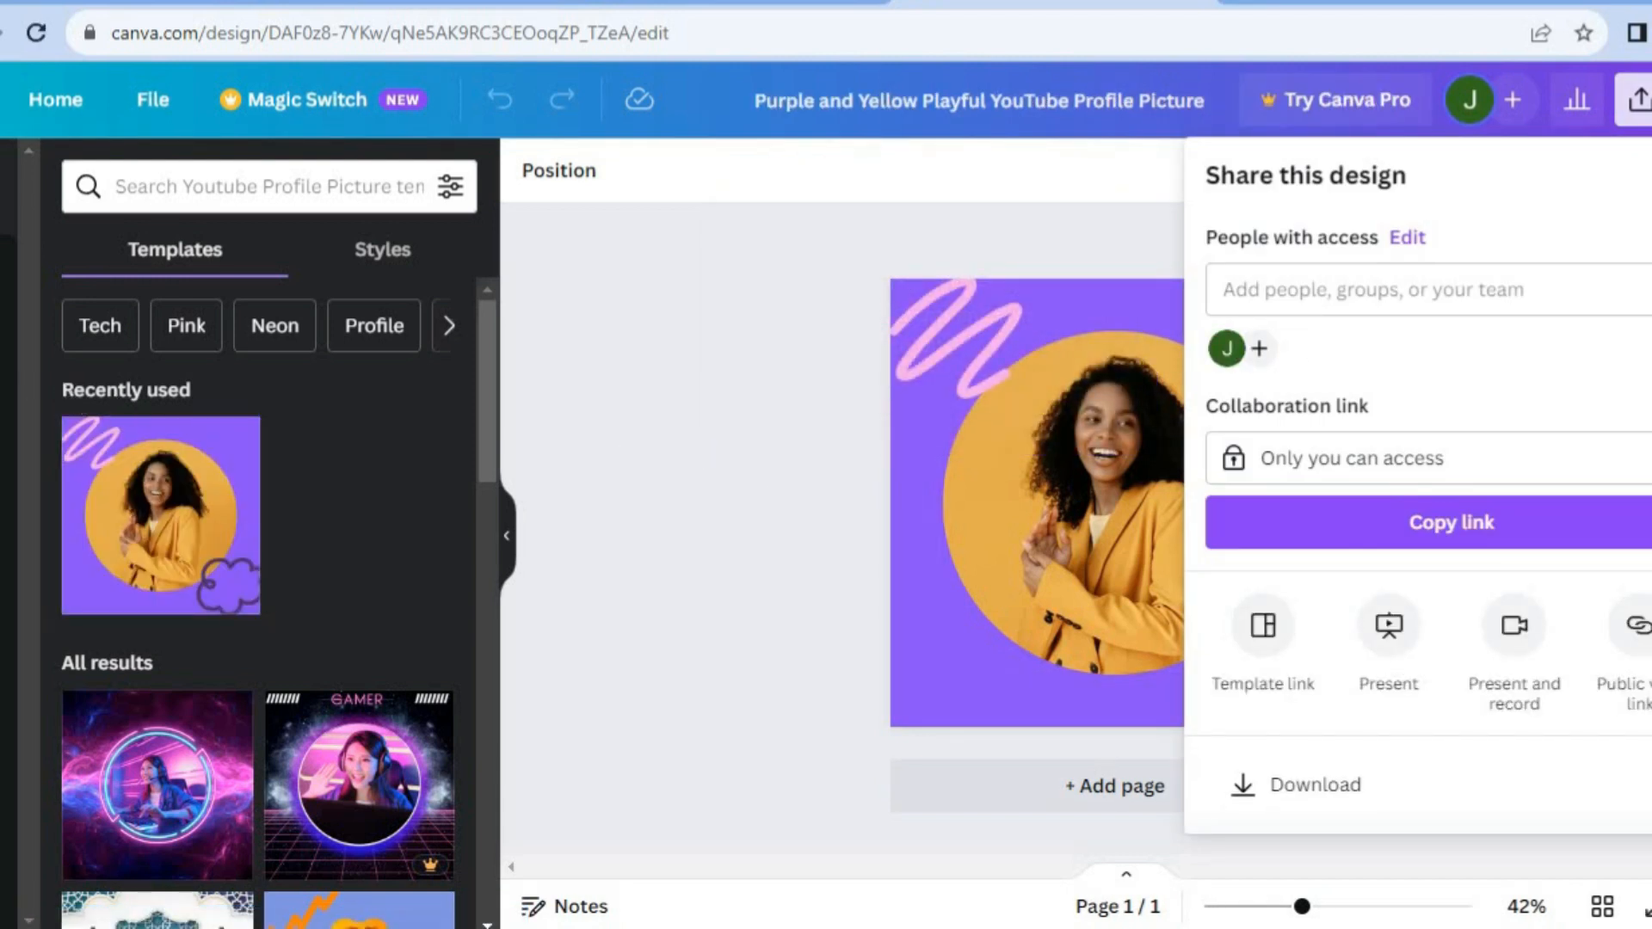
# Review the available text styles and font combinations, then show the options for uploading own media.
pyautogui.click(5, 379)
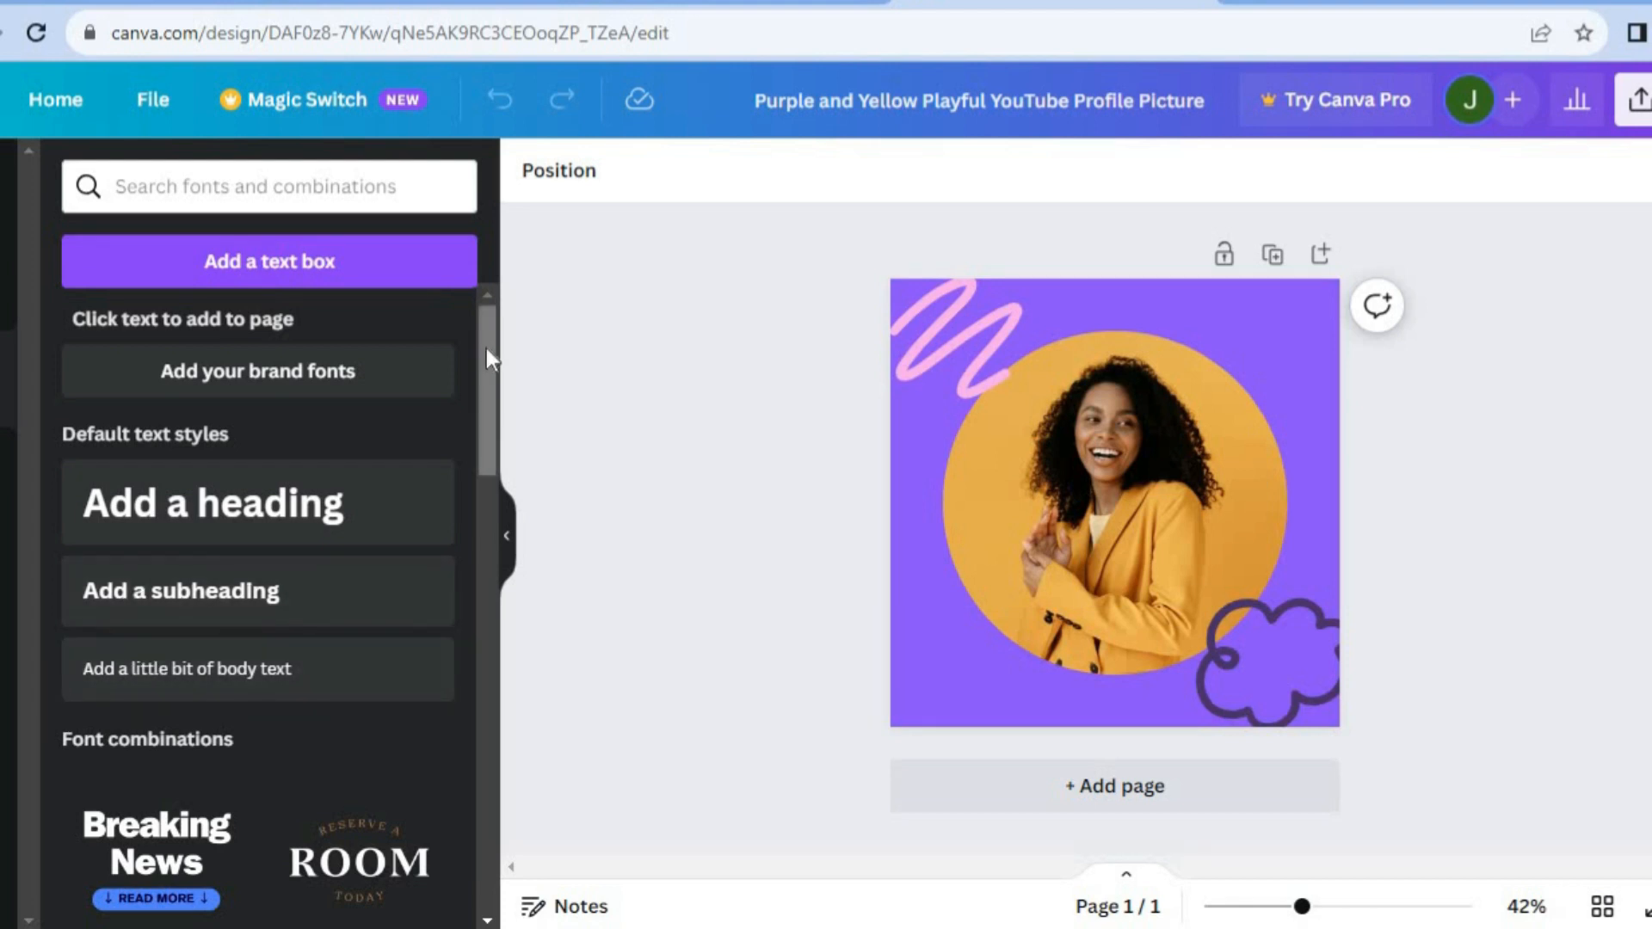
pyautogui.moveTo(487, 348); pyautogui.dragTo(482, 462)
pyautogui.scroll(2, 478, 442)
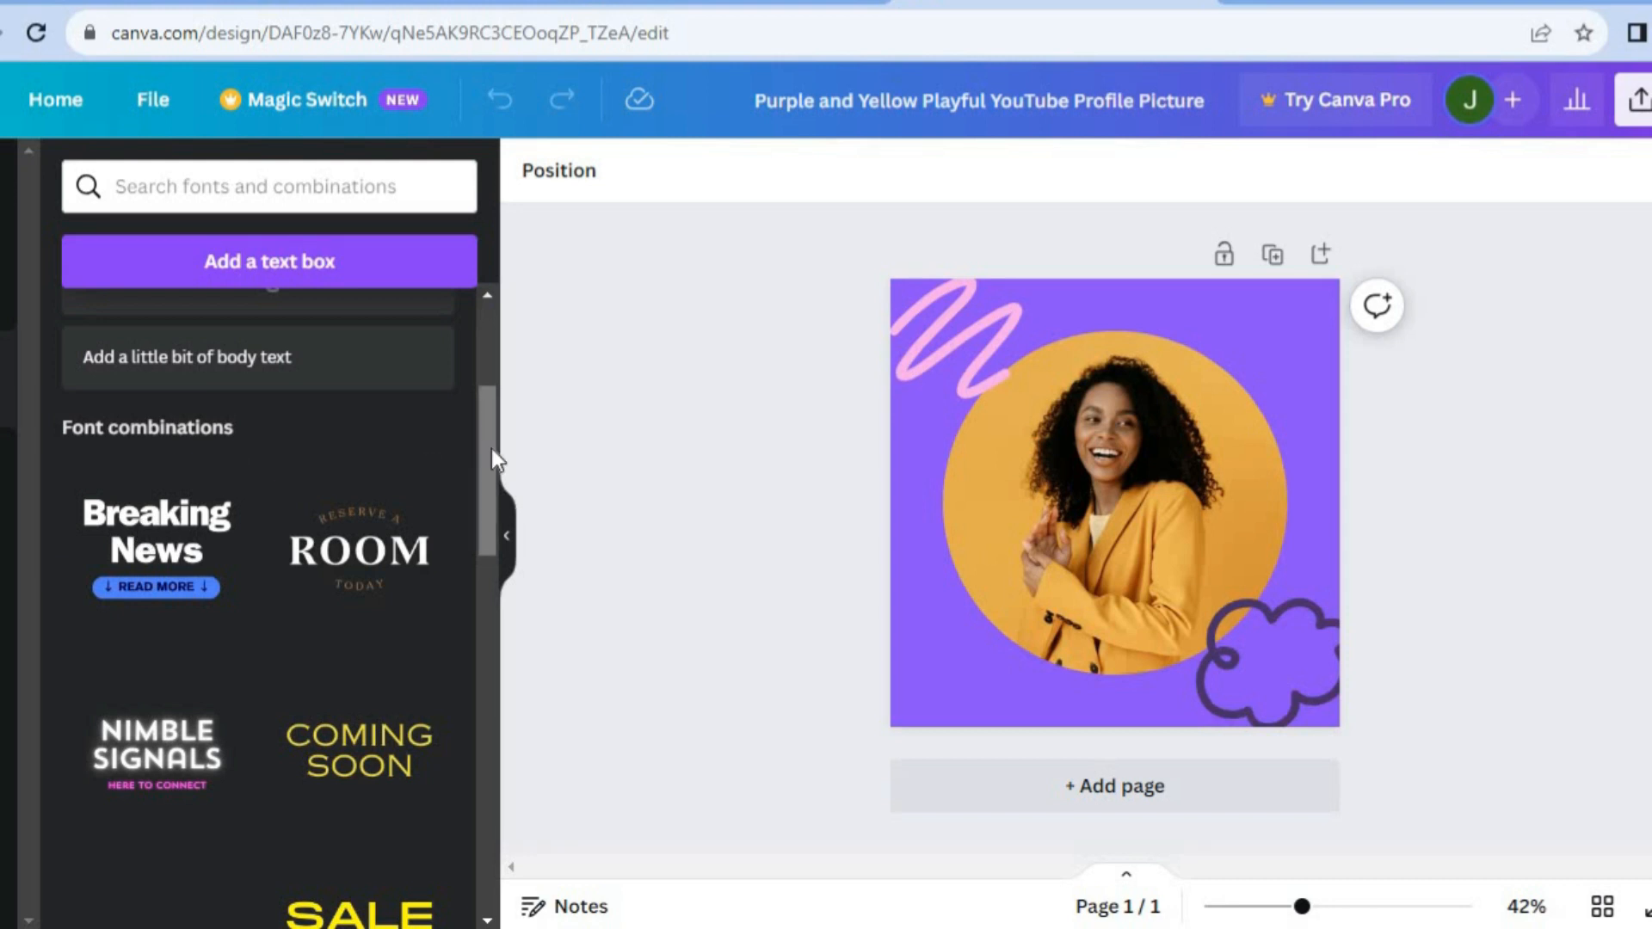
pyautogui.moveTo(492, 448); pyautogui.dragTo(487, 324)
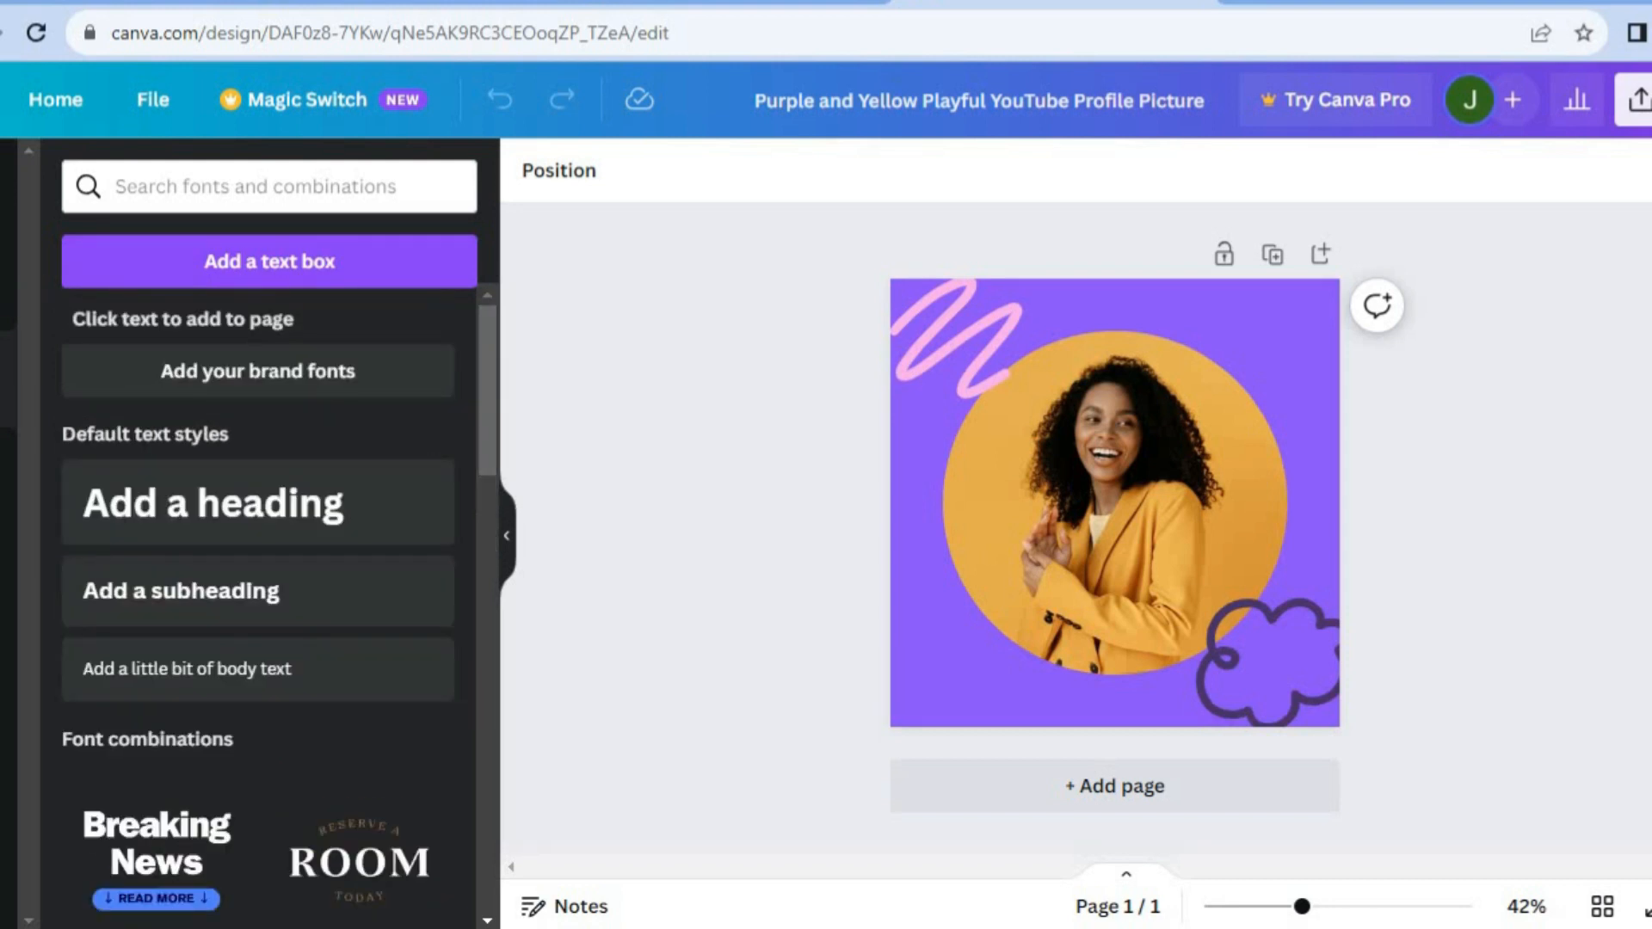
pyautogui.click(7, 571)
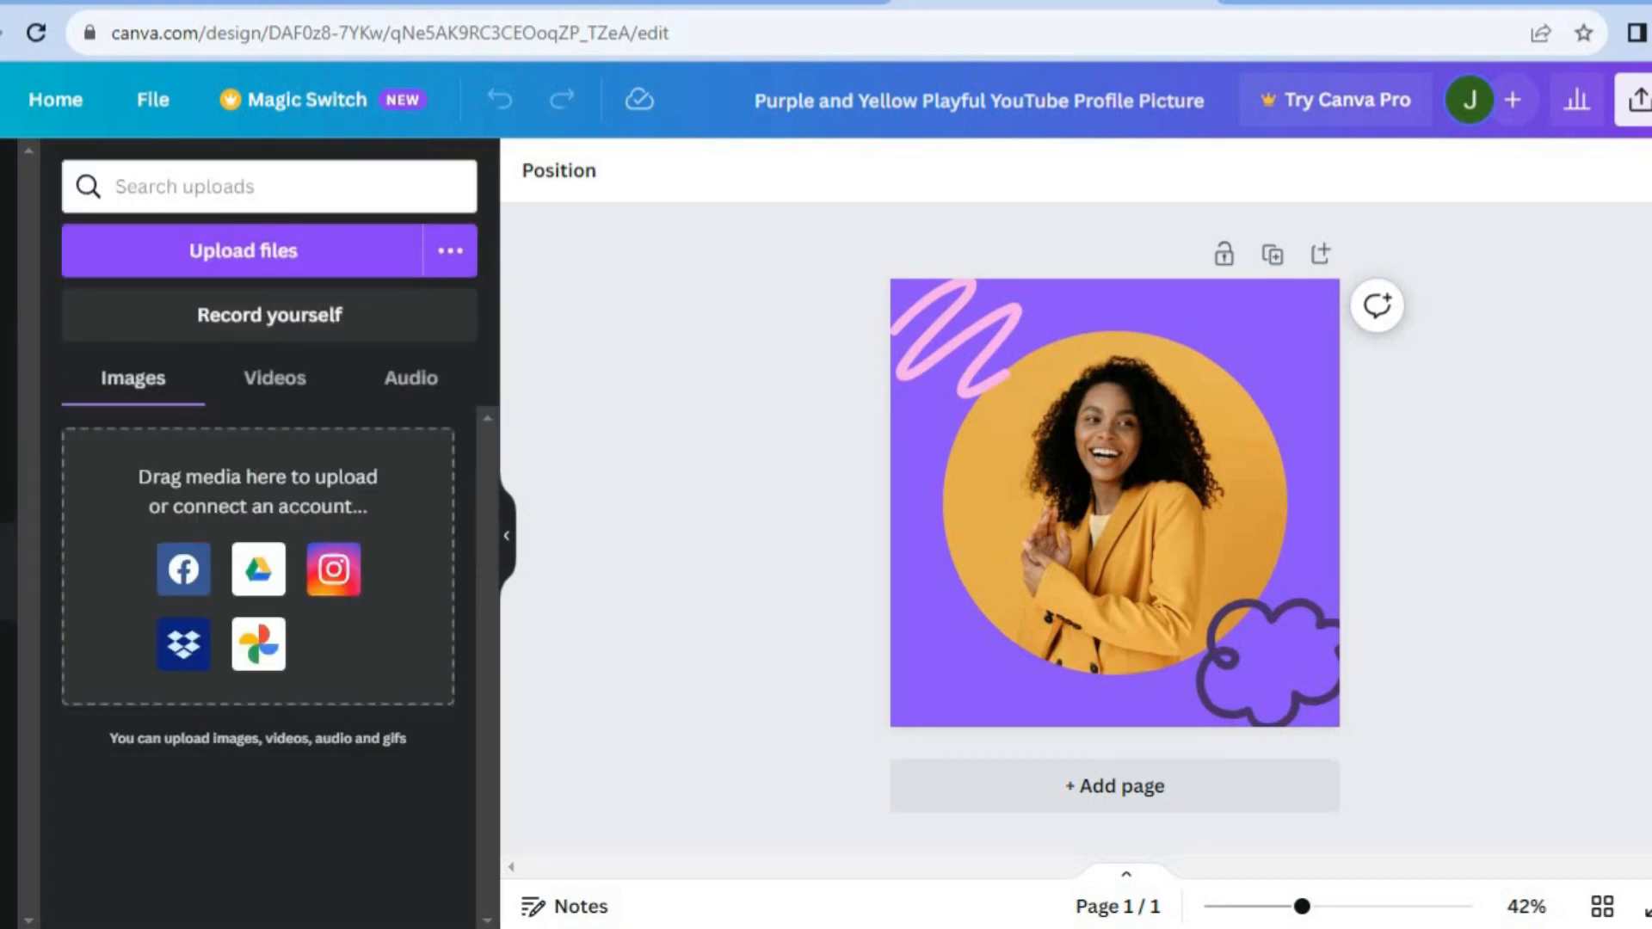
# Search the design elements for "dog" and look through the graphics, photos and videos offered.
pyautogui.click(7, 282)
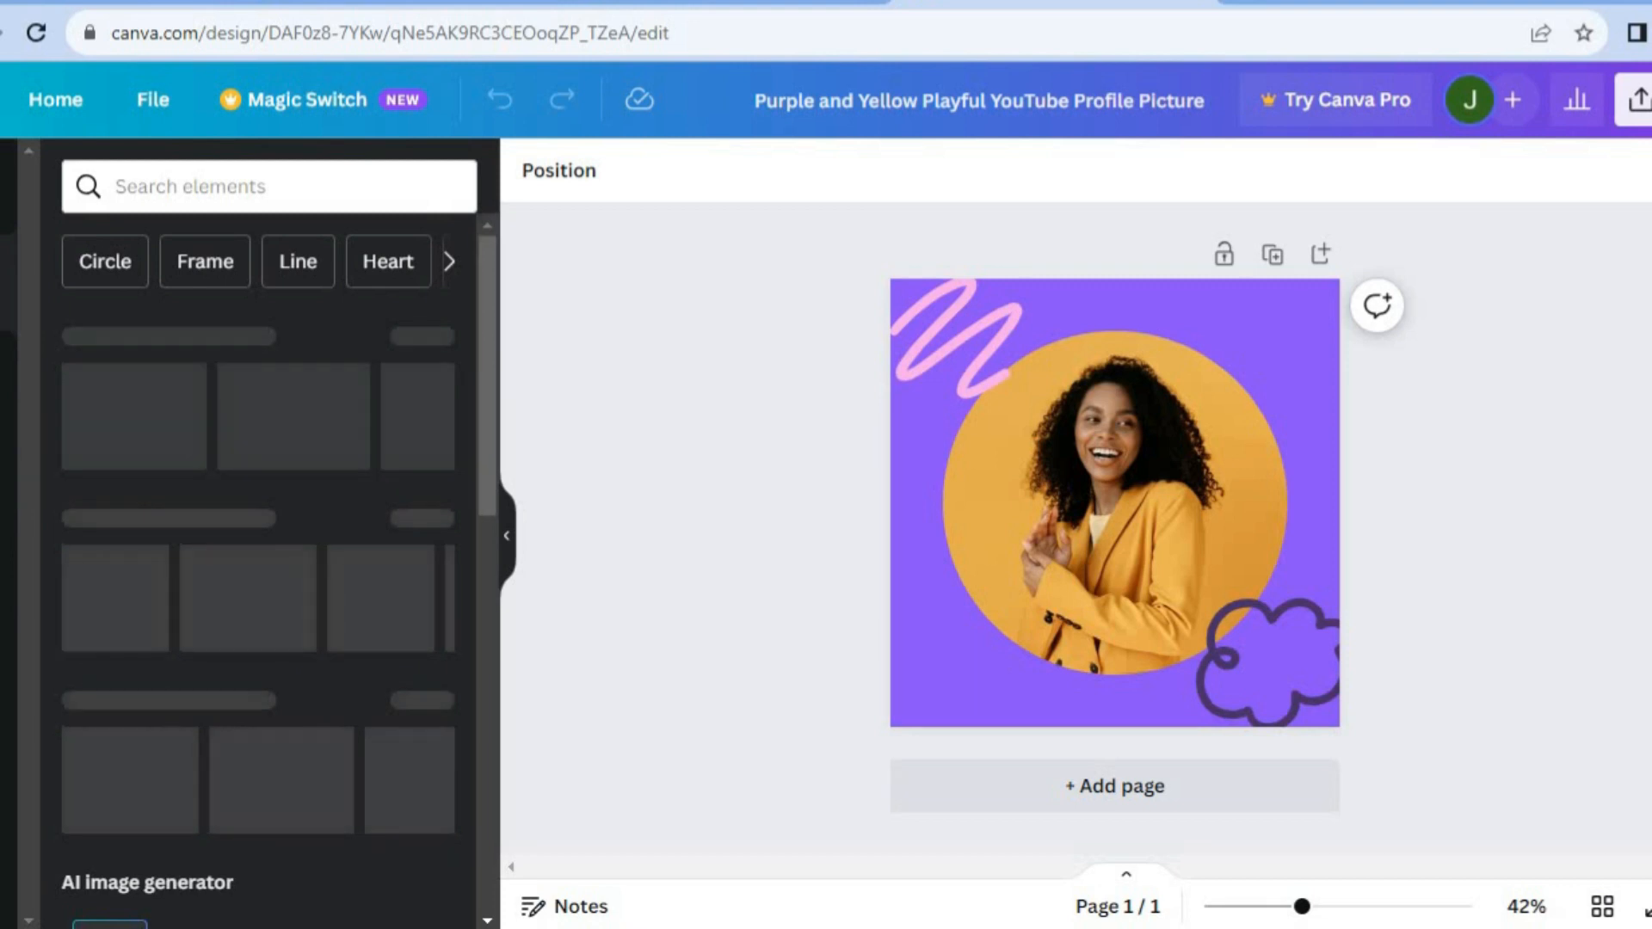
pyautogui.click(237, 193)
pyautogui.write('dog')
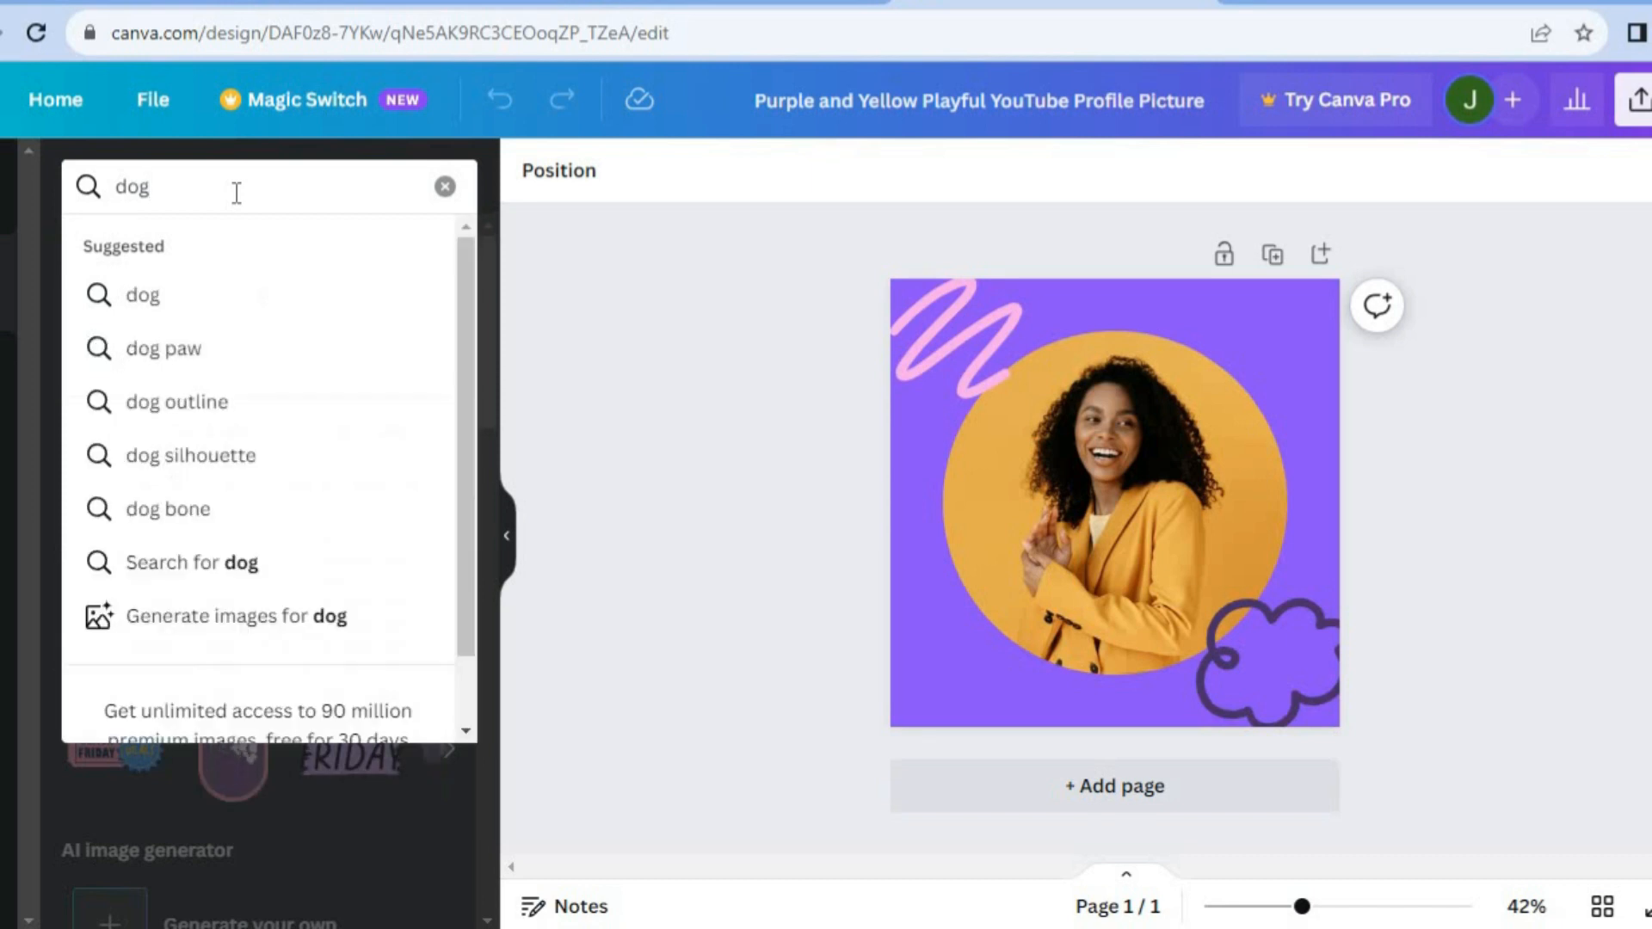
pyautogui.press('Return')
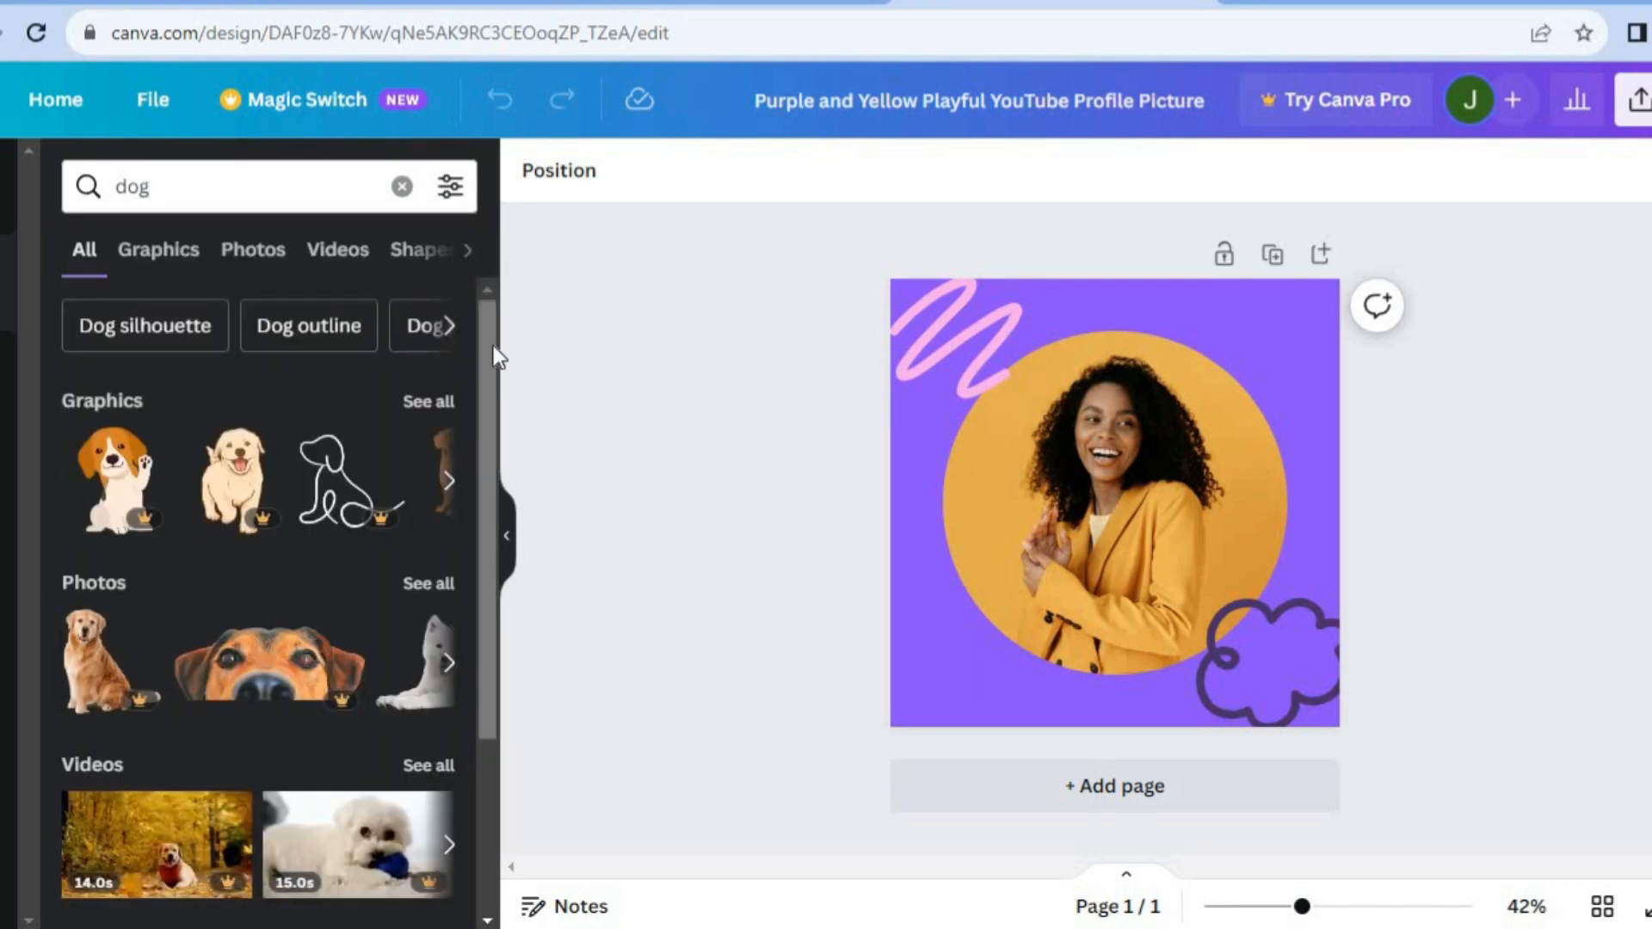
pyautogui.moveTo(493, 370); pyautogui.dragTo(492, 437)
pyautogui.scroll(-2, 476, 500)
pyautogui.scroll(2, 473, 398)
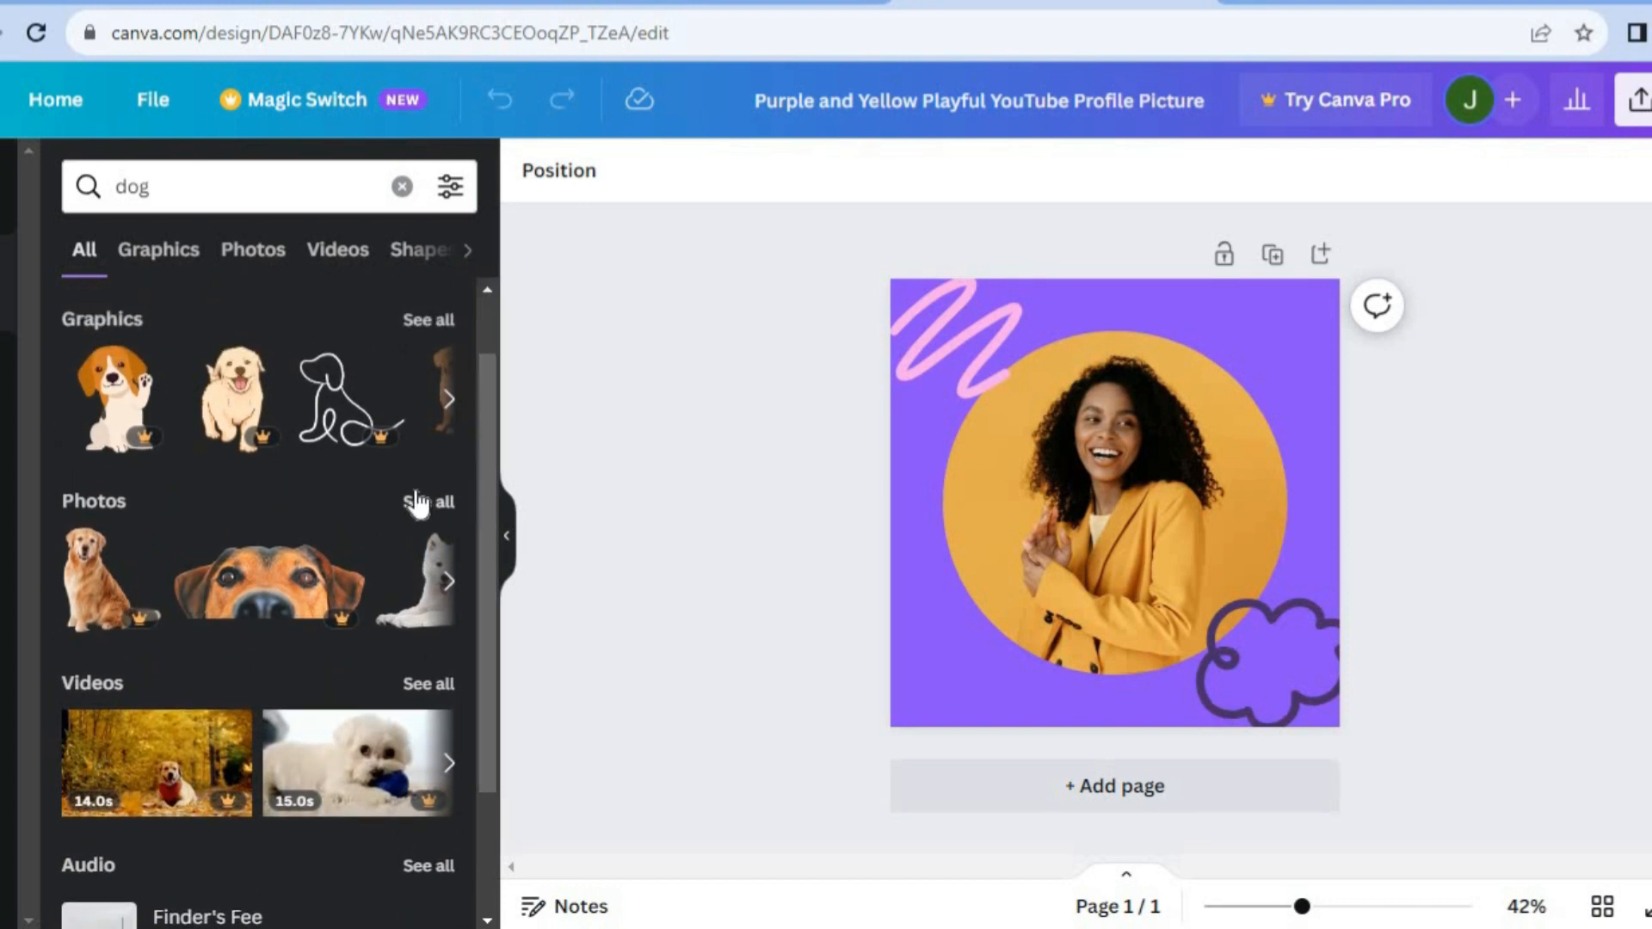
# Show all the dog photos and replace the woman's picture in the circular frame with the photo of two golden puppies.
pyautogui.click(417, 499)
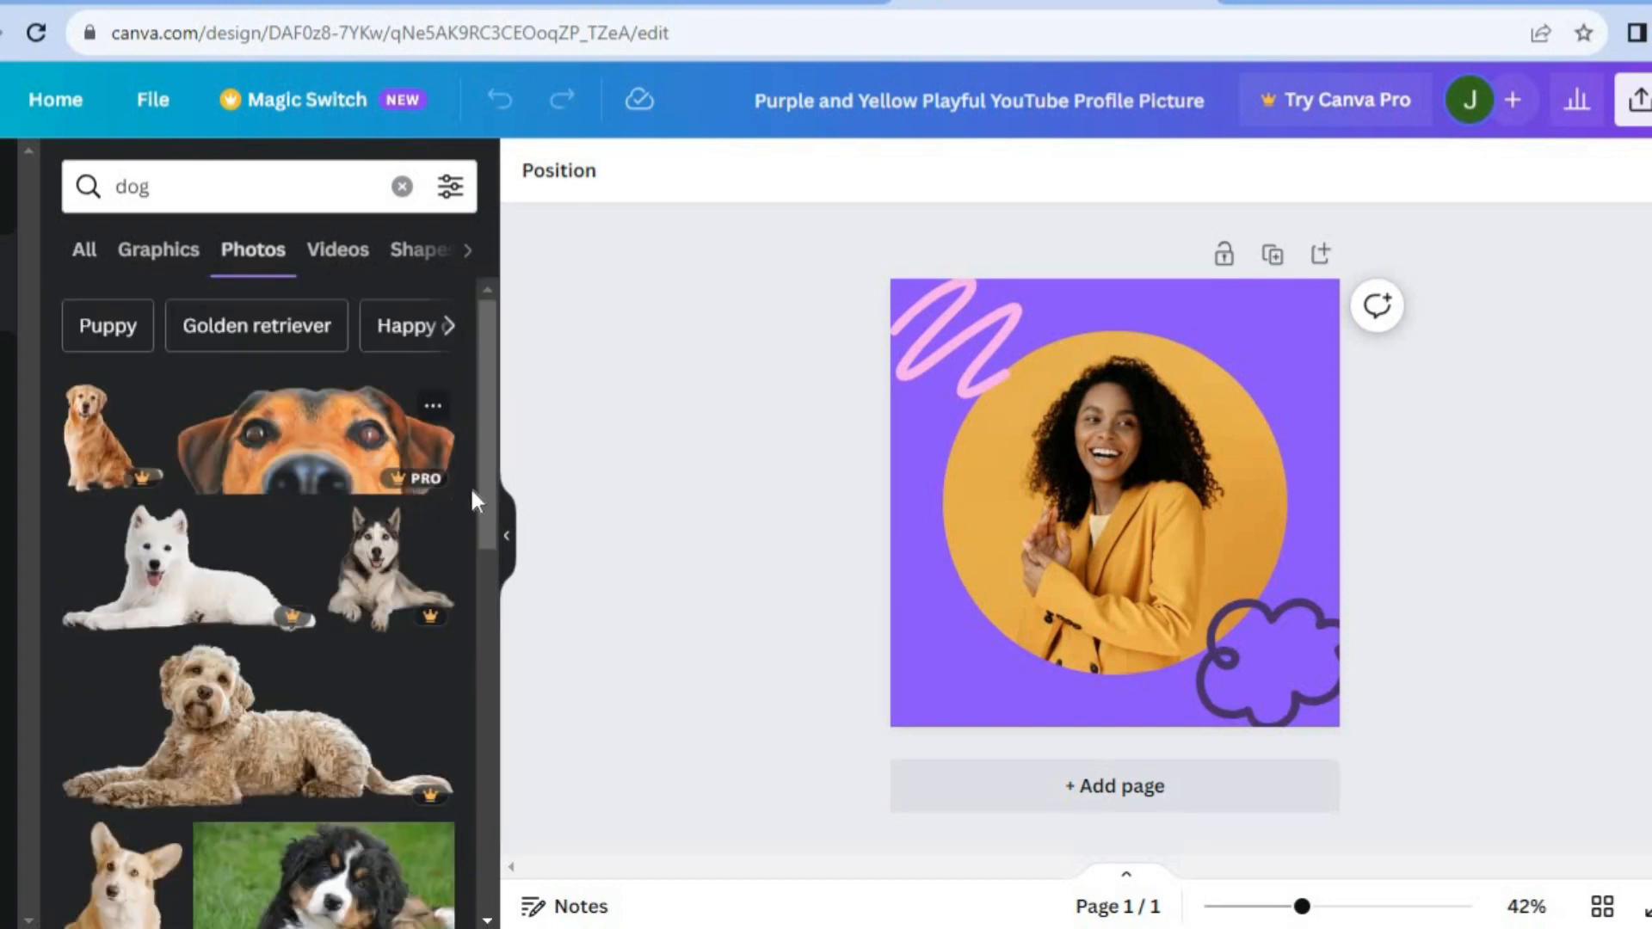
pyautogui.moveTo(485, 484); pyautogui.dragTo(485, 621)
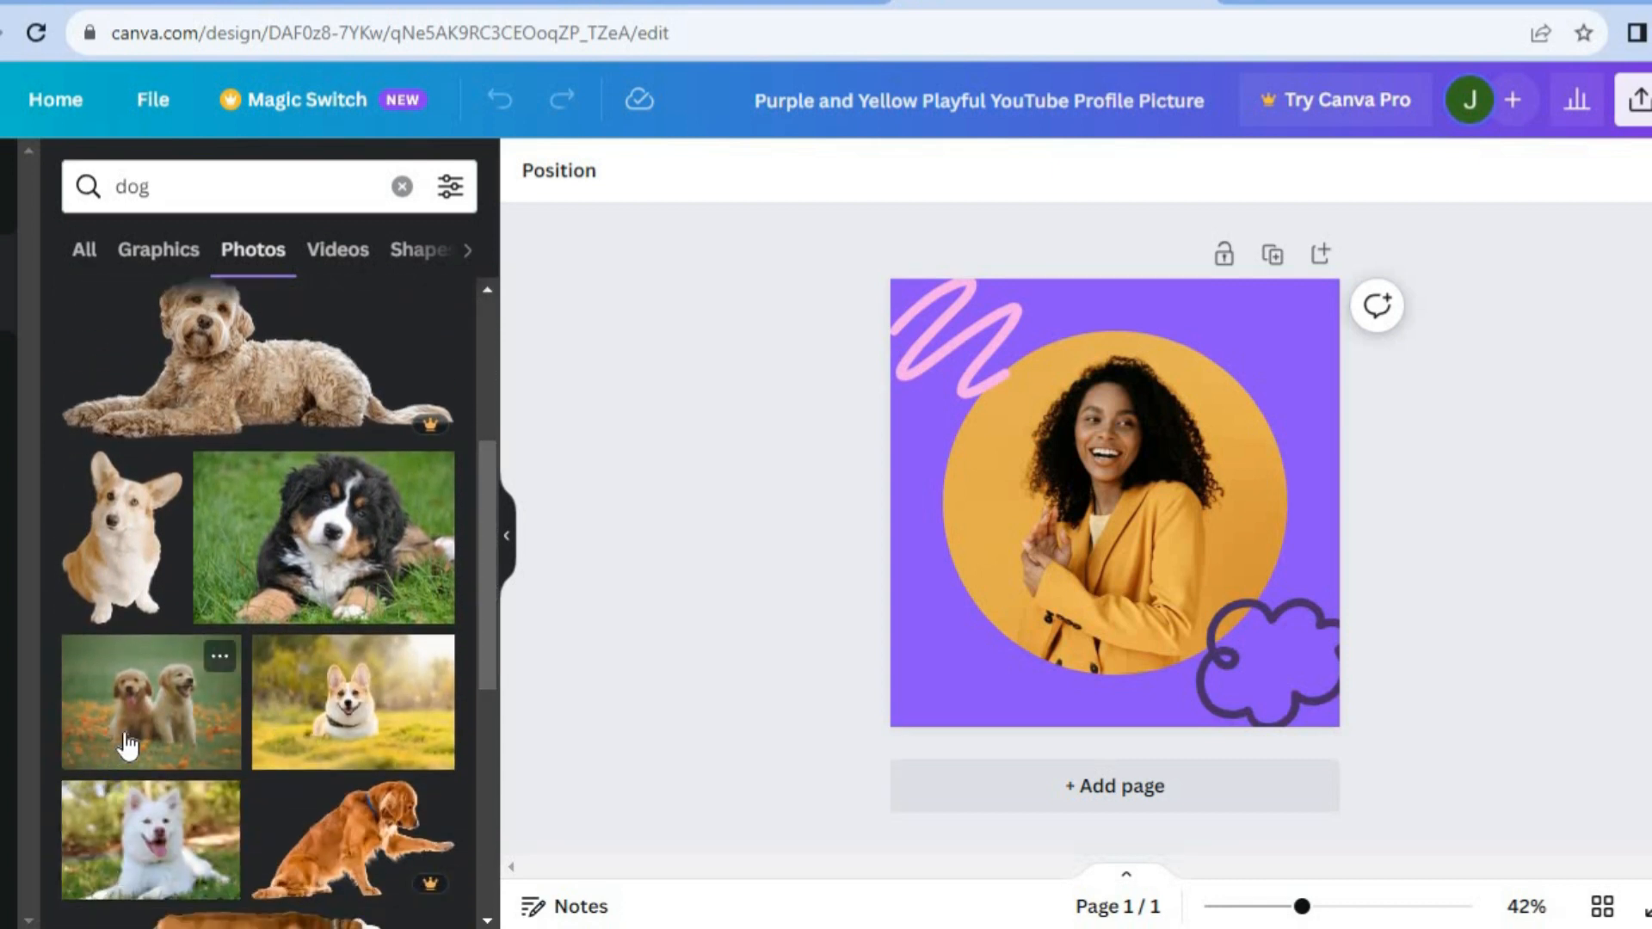
pyautogui.moveTo(927, 473); pyautogui.dragTo(952, 492)
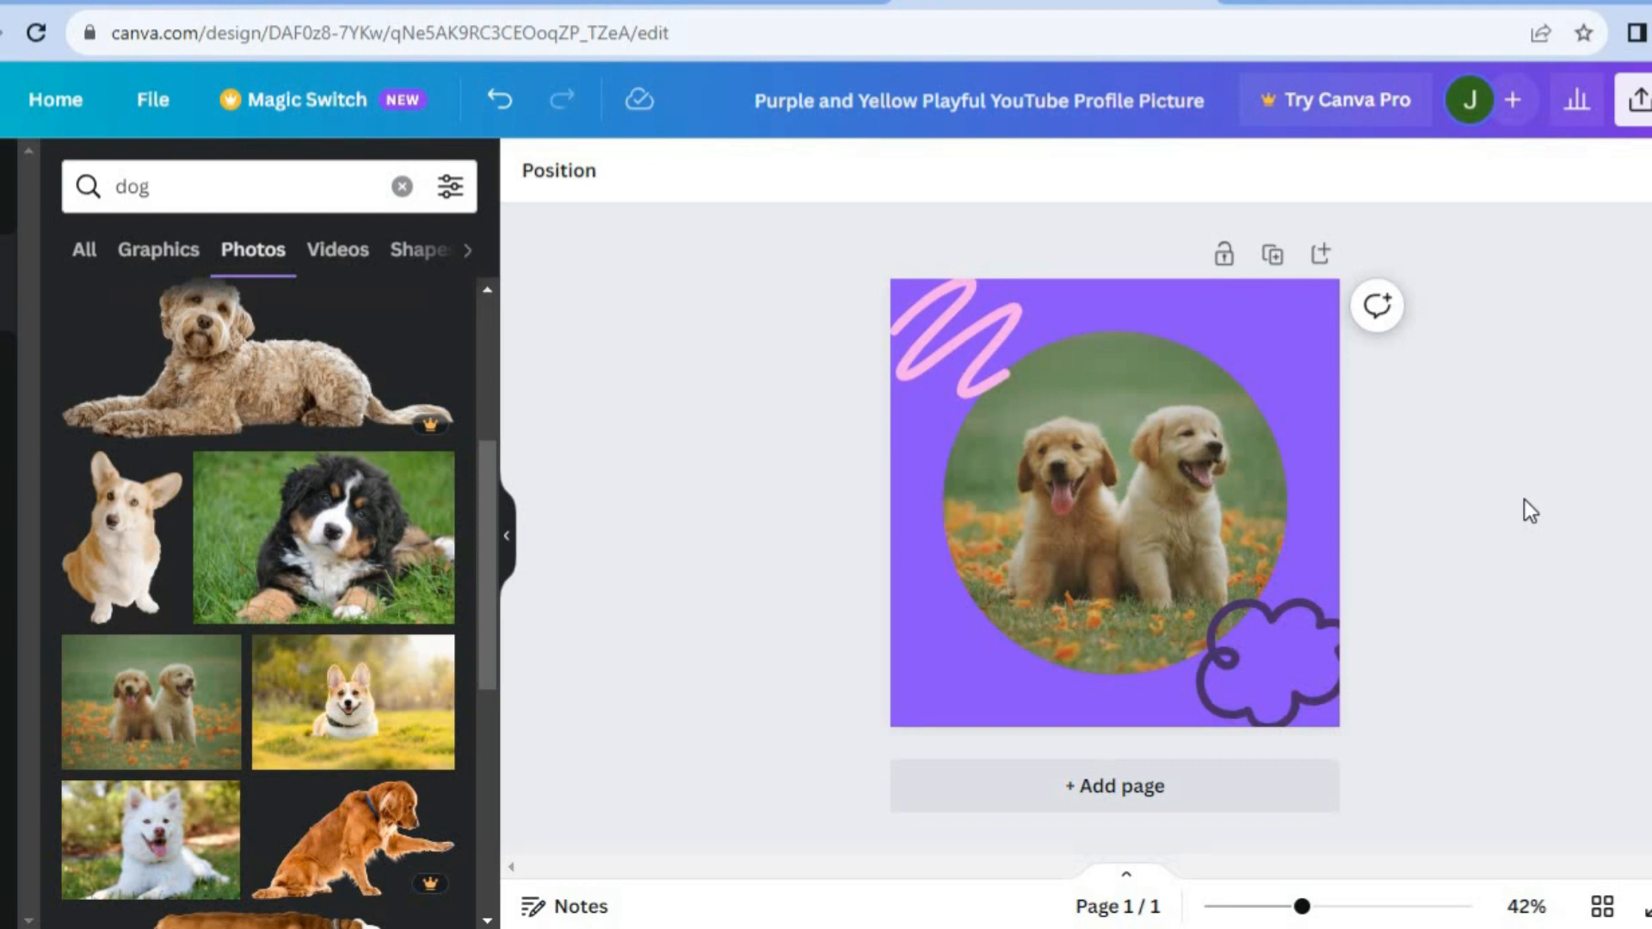
# Download the finished profile picture design as a PNG at 800 × 800 px.
pyautogui.click(1638, 102)
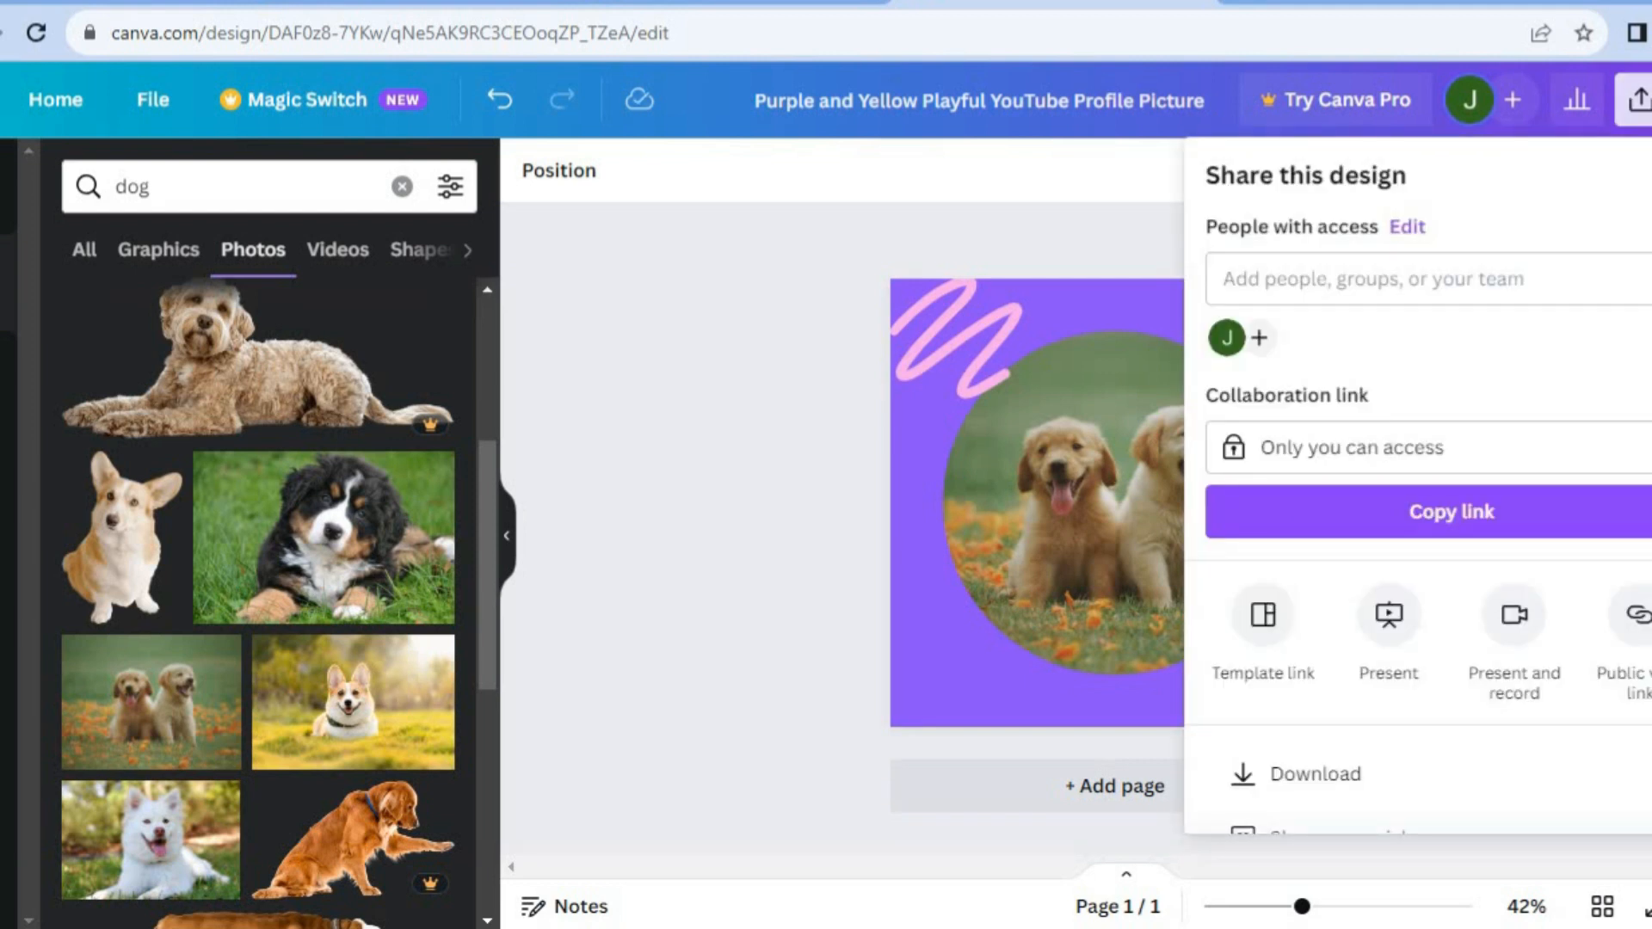
pyautogui.scroll(-2, 1308, 597)
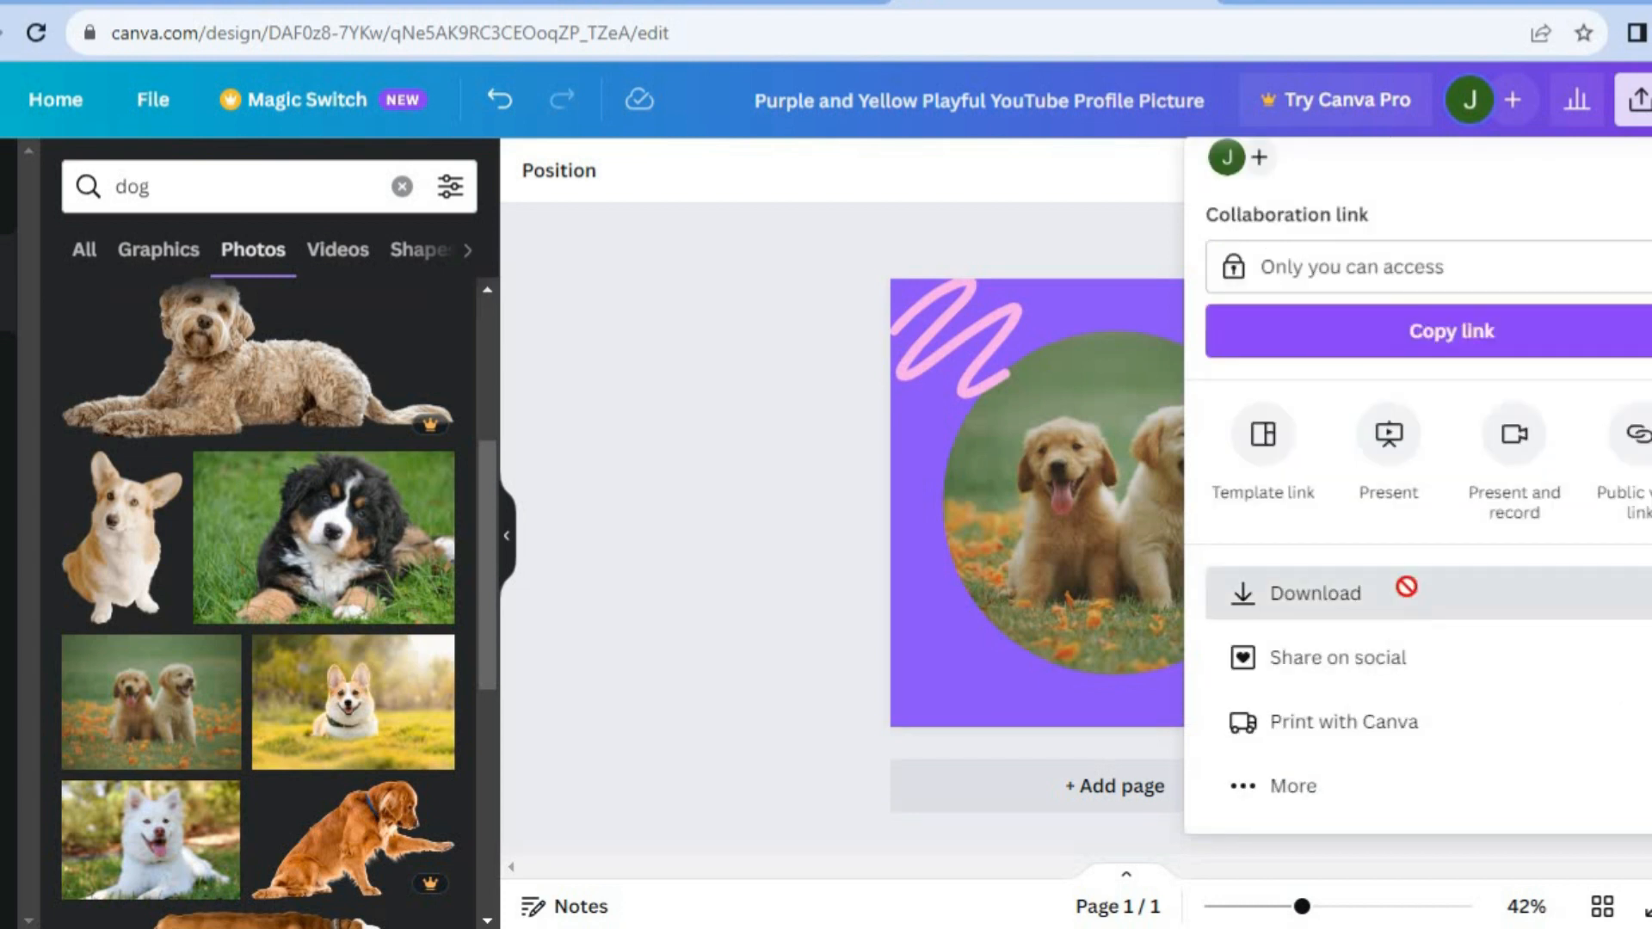
pyautogui.click(1405, 590)
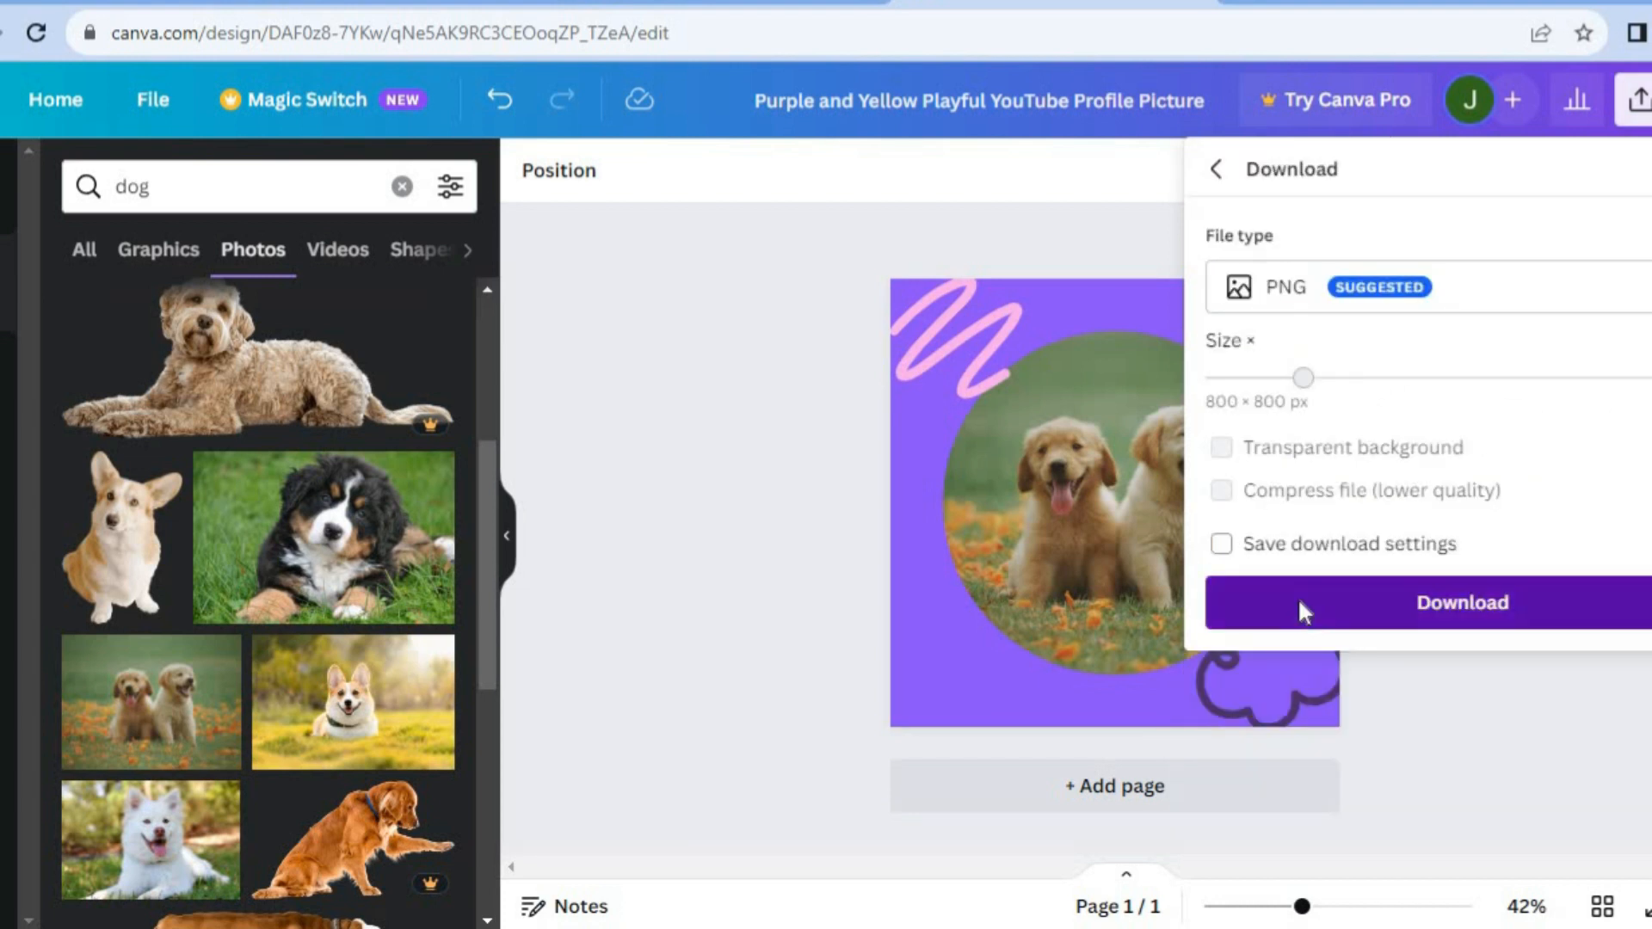
pyautogui.click(1302, 607)
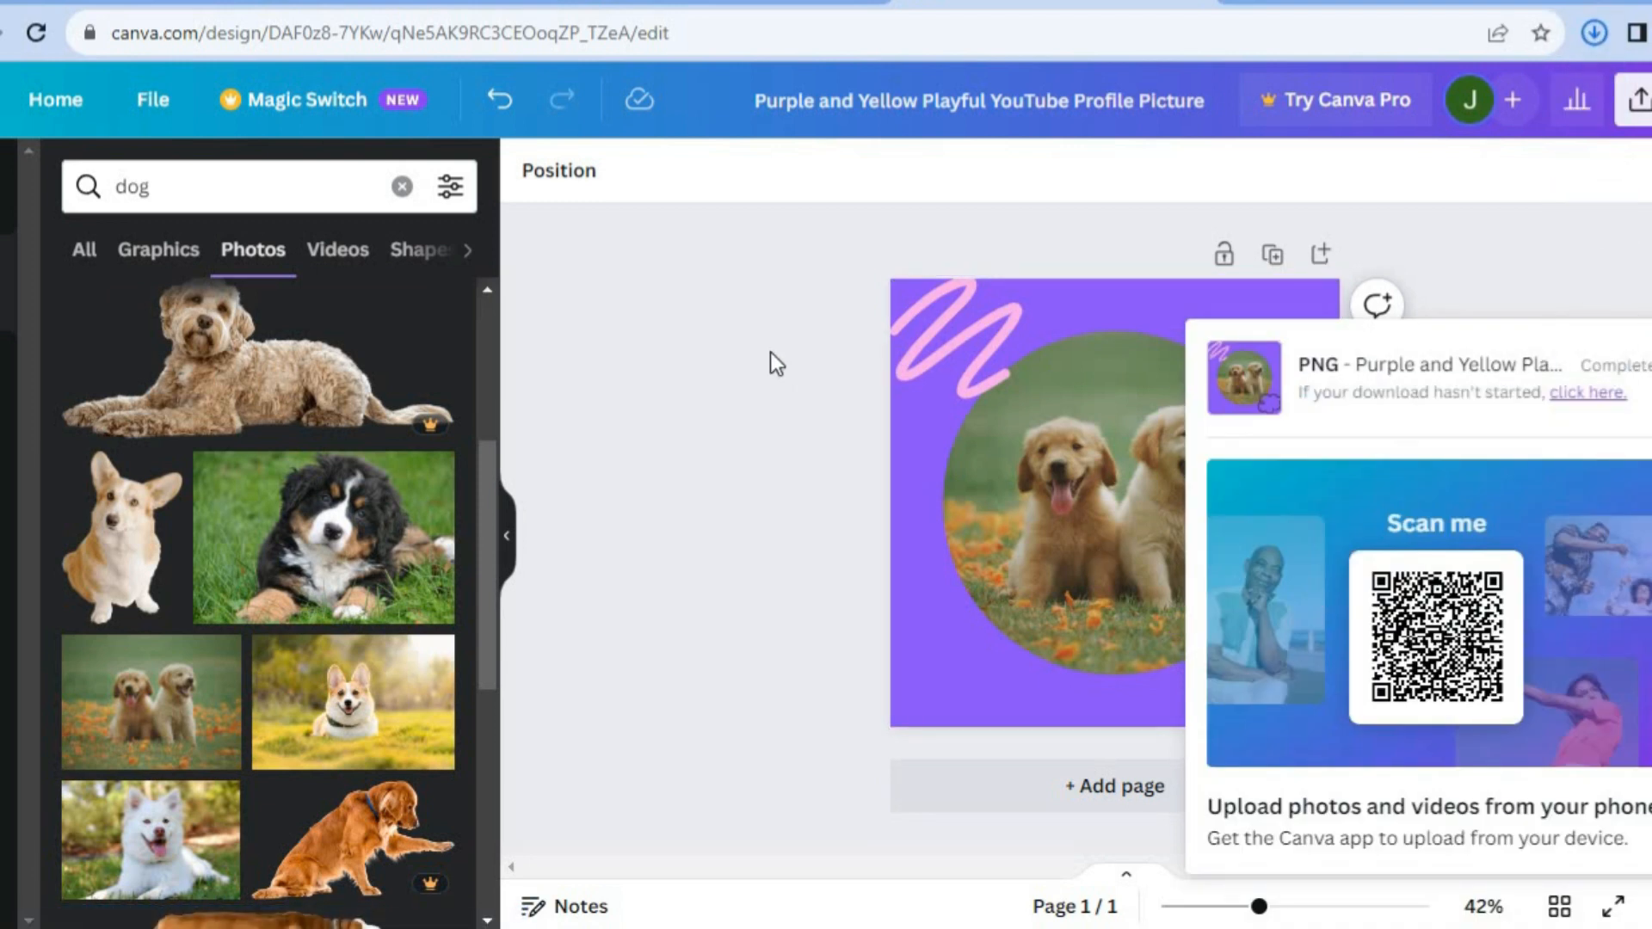
# Switch to YouTube Studio and change the channel's profile picture to the downloaded Purple and Yellow Playful PNG, accepting the full-size crop.
pyautogui.click(143, 2)
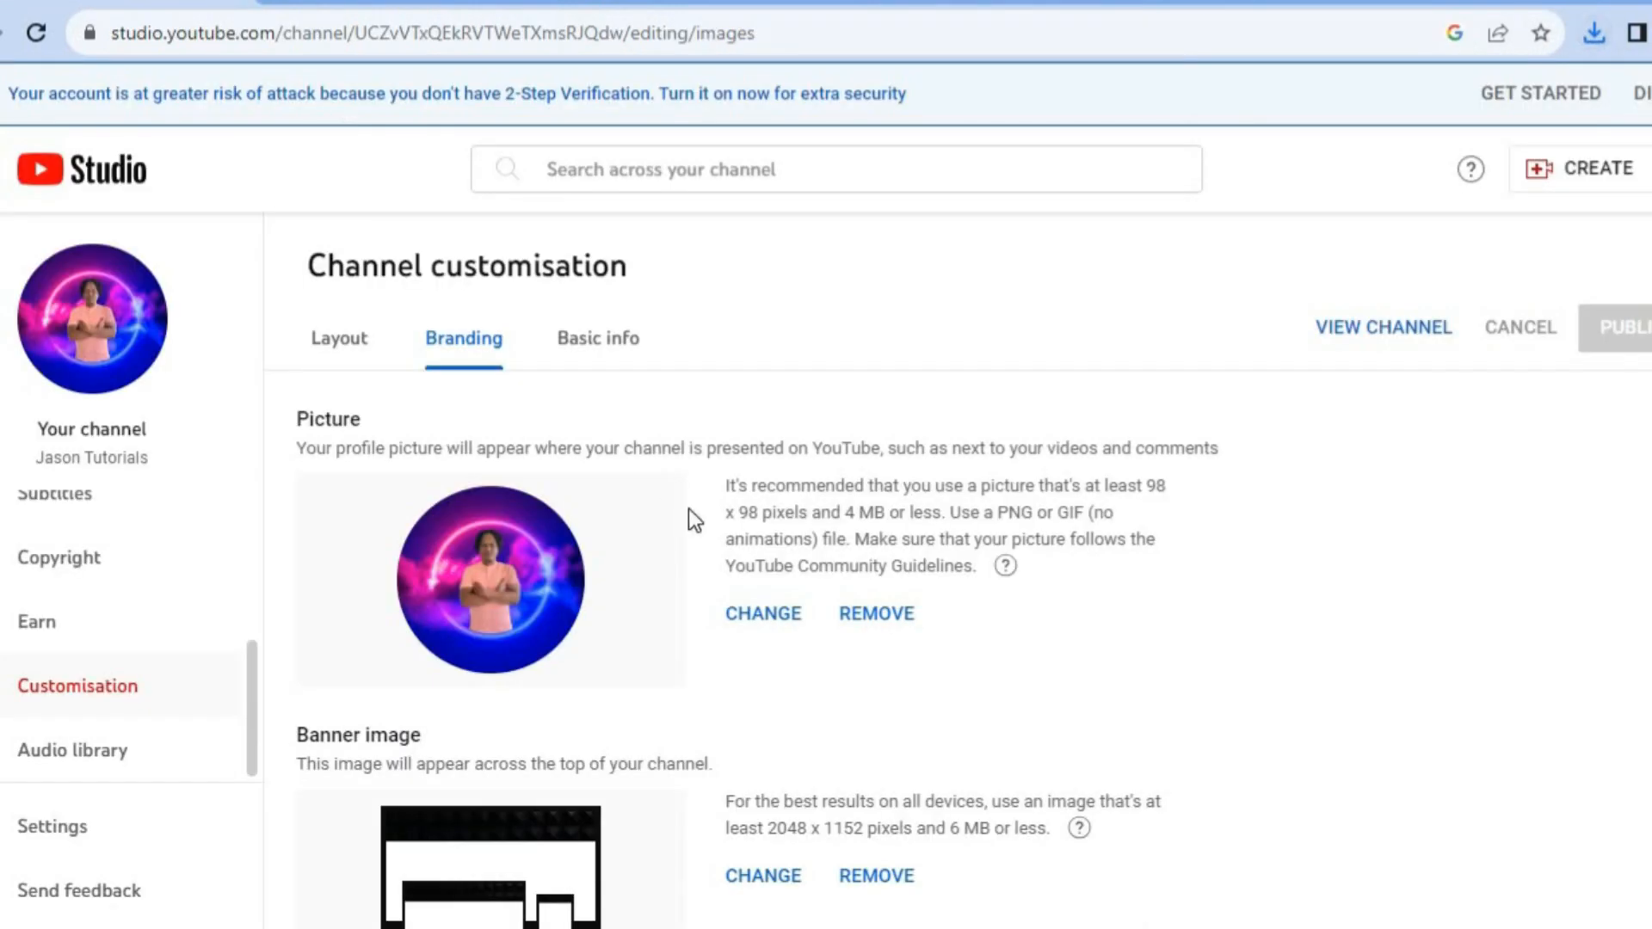
pyautogui.click(761, 613)
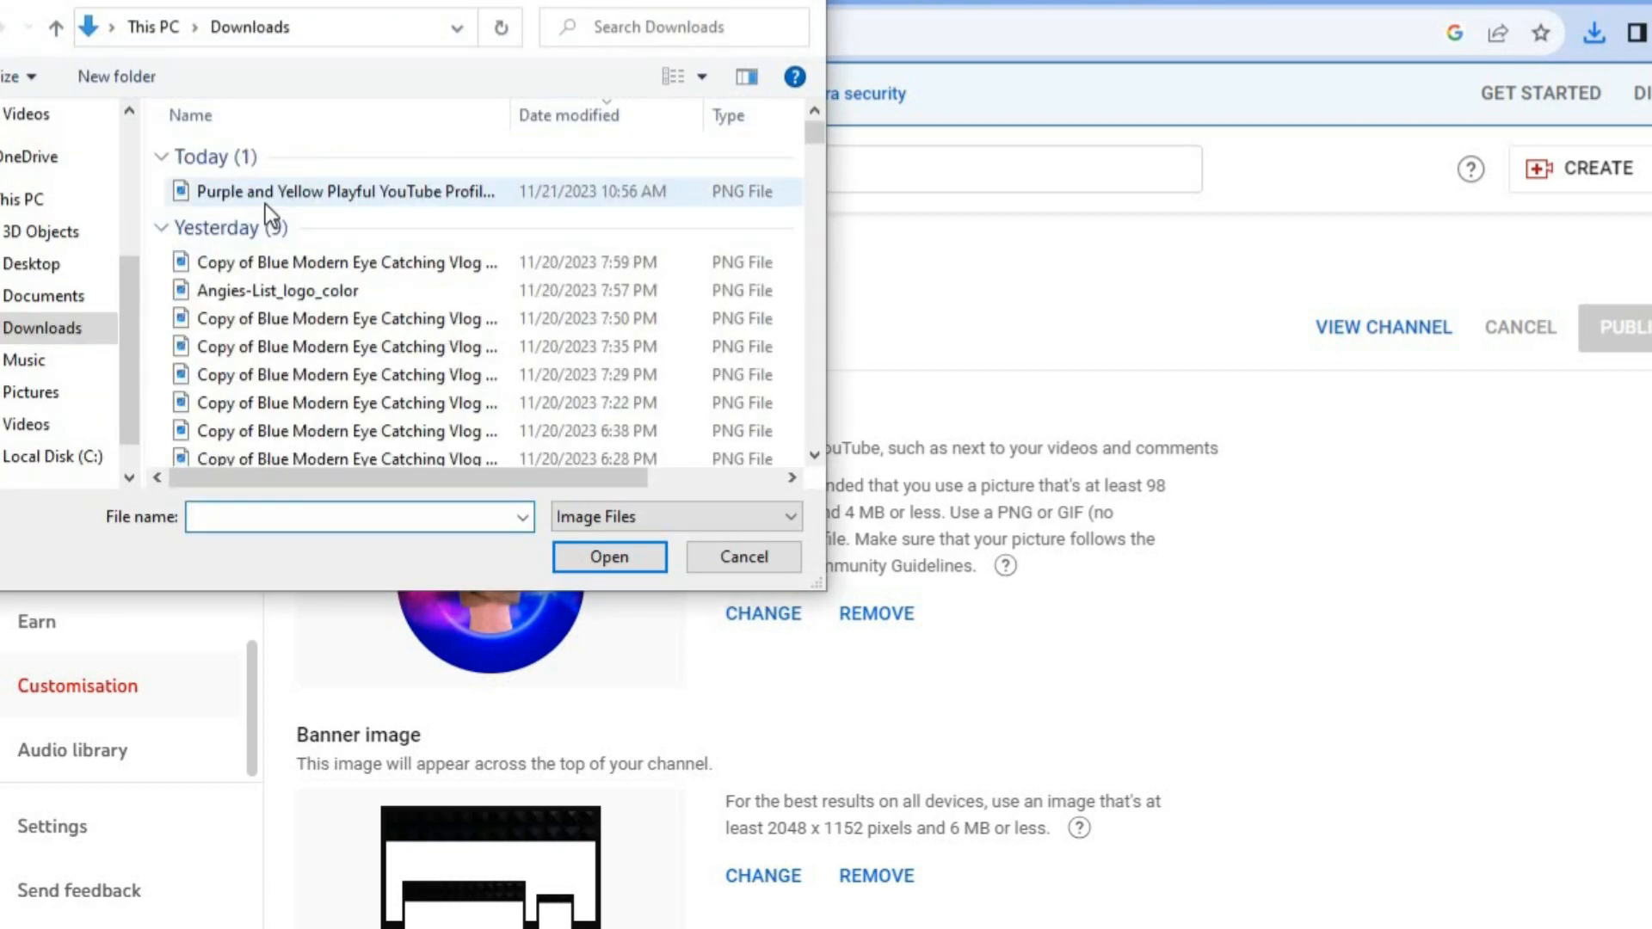
pyautogui.click(265, 204)
pyautogui.click(627, 563)
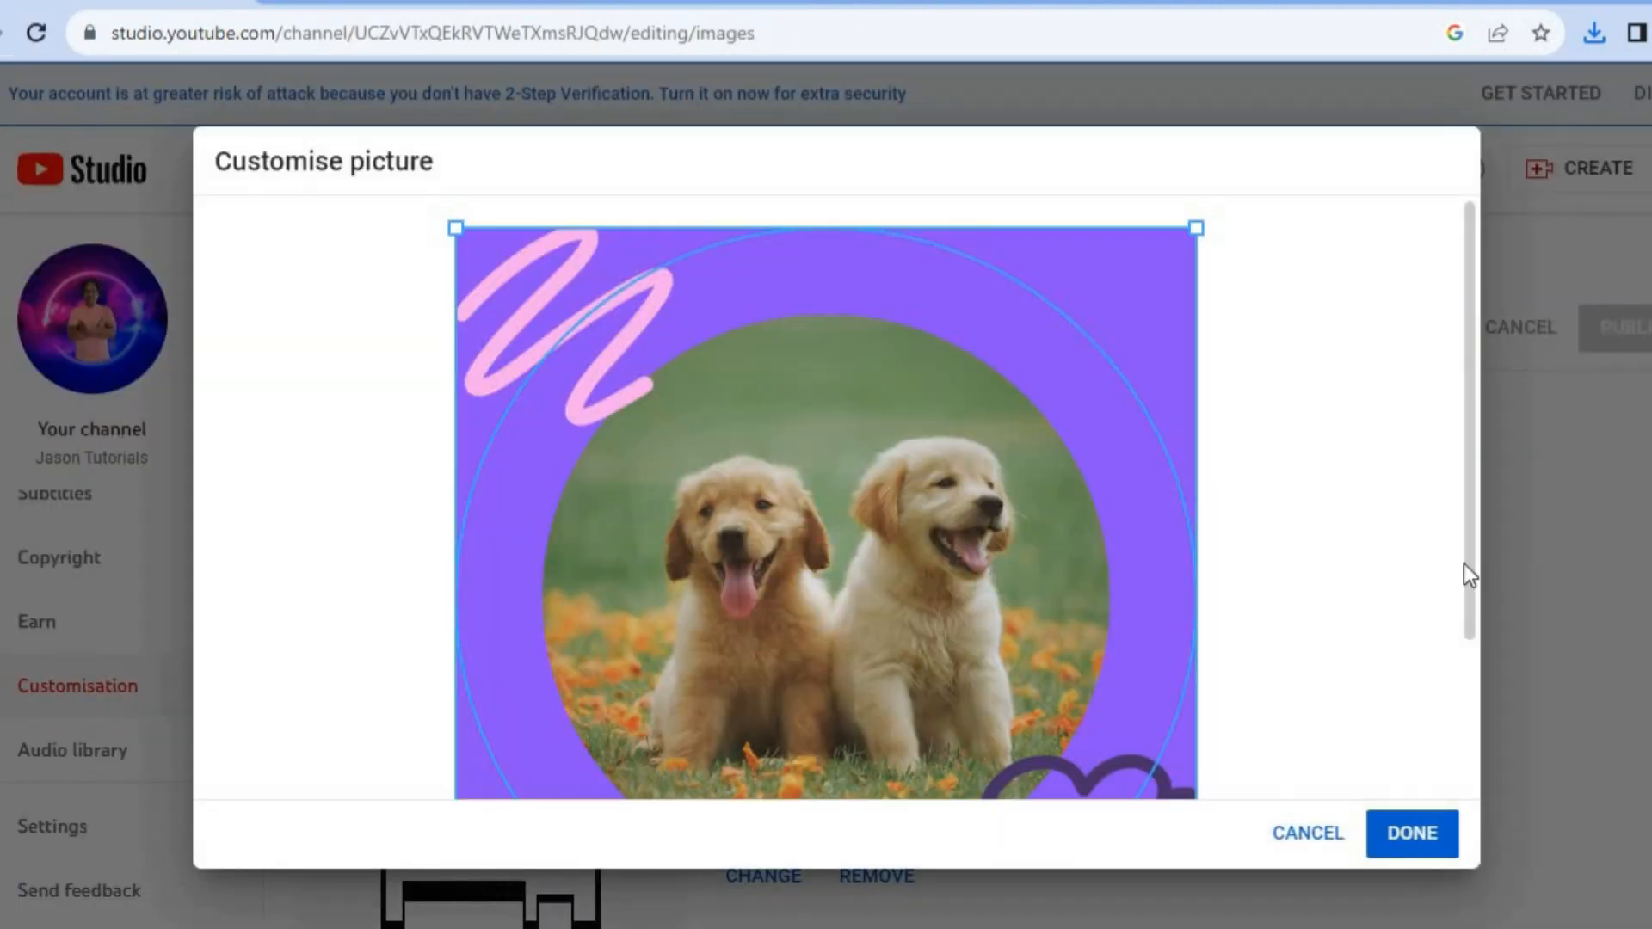
pyautogui.moveTo(1462, 565); pyautogui.dragTo(1462, 653)
pyautogui.click(1403, 831)
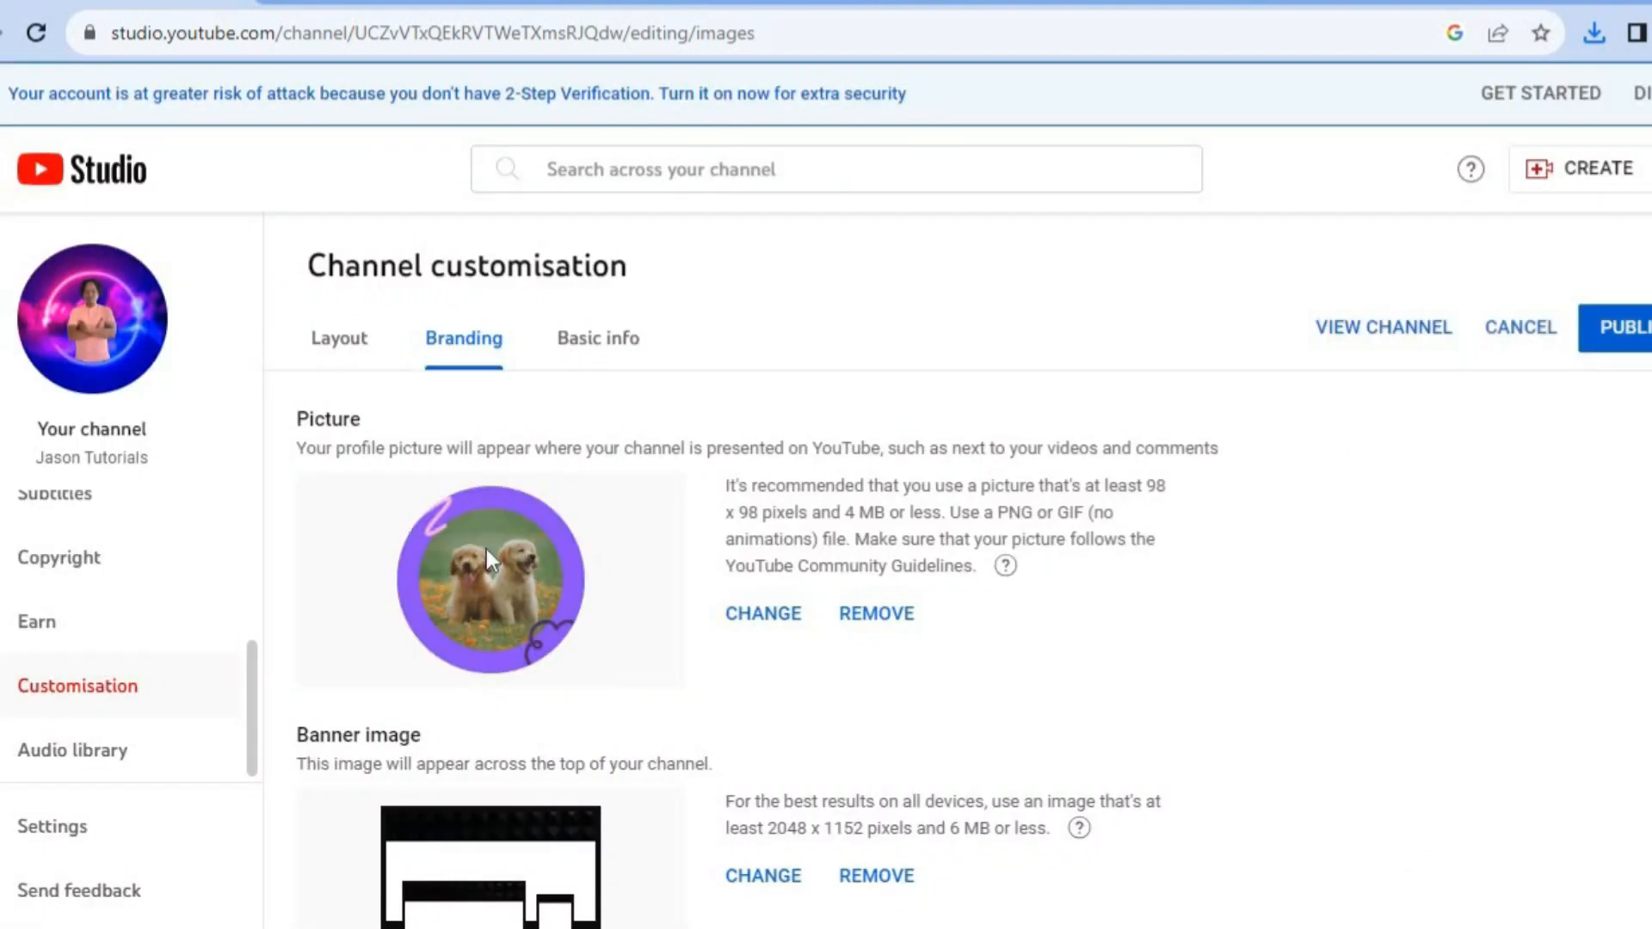
# Check the banner image requirements in the channel branding, then switch back to Canva and return to its home page.
pyautogui.scroll(-4, 859, 579)
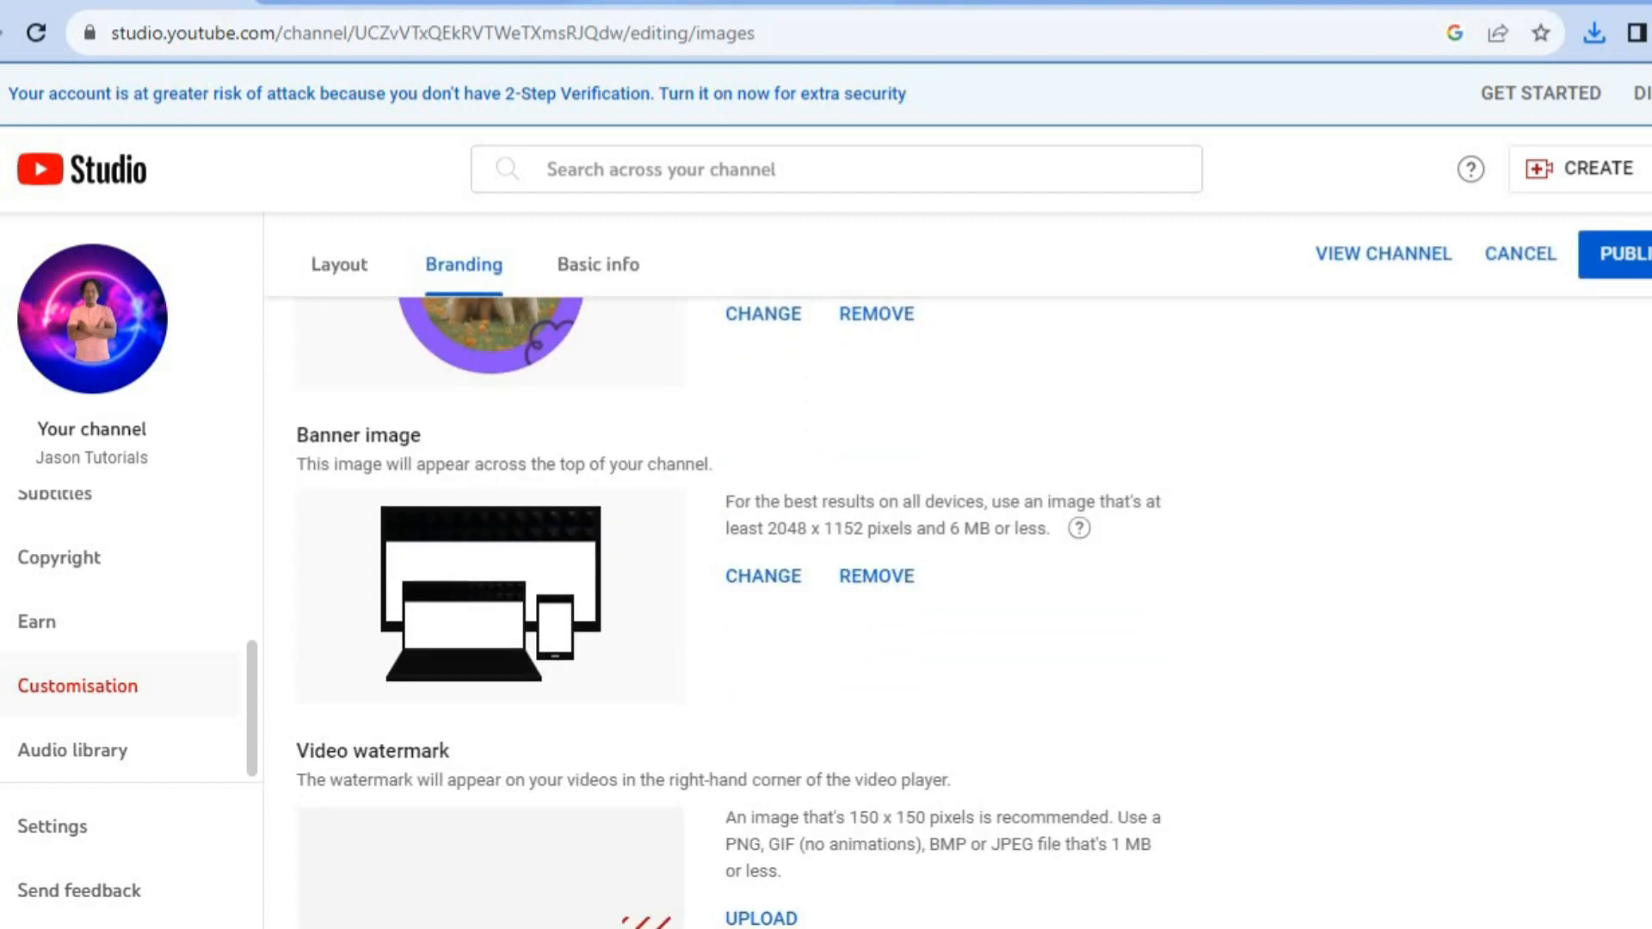
pyautogui.click(653, 2)
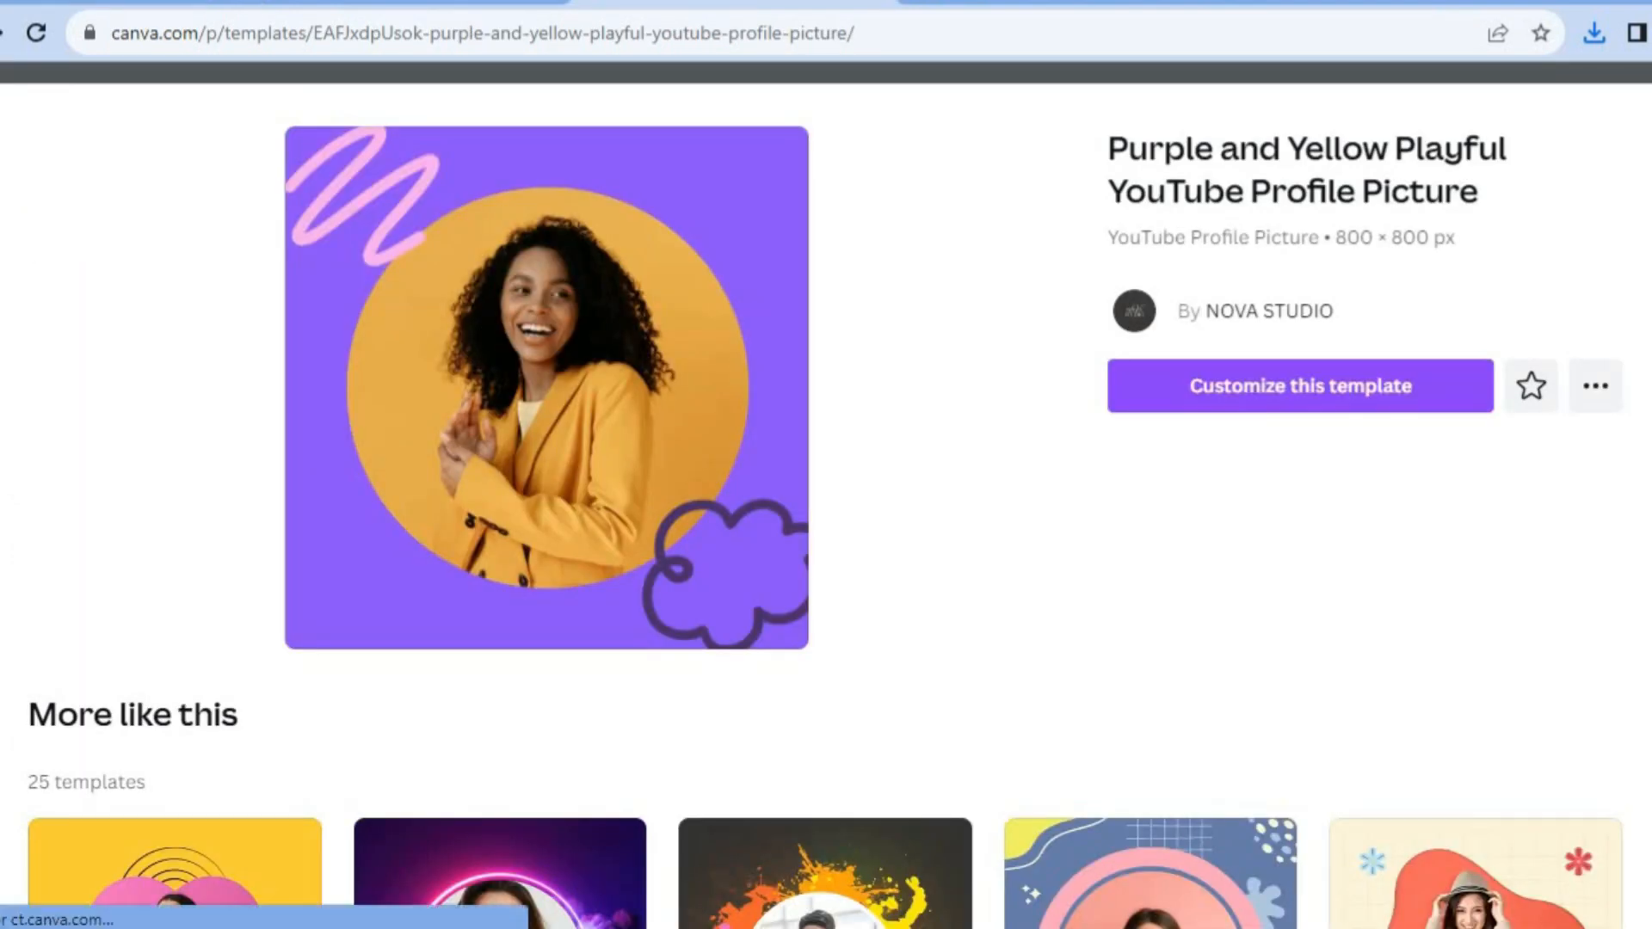
pyautogui.click(1649, 116)
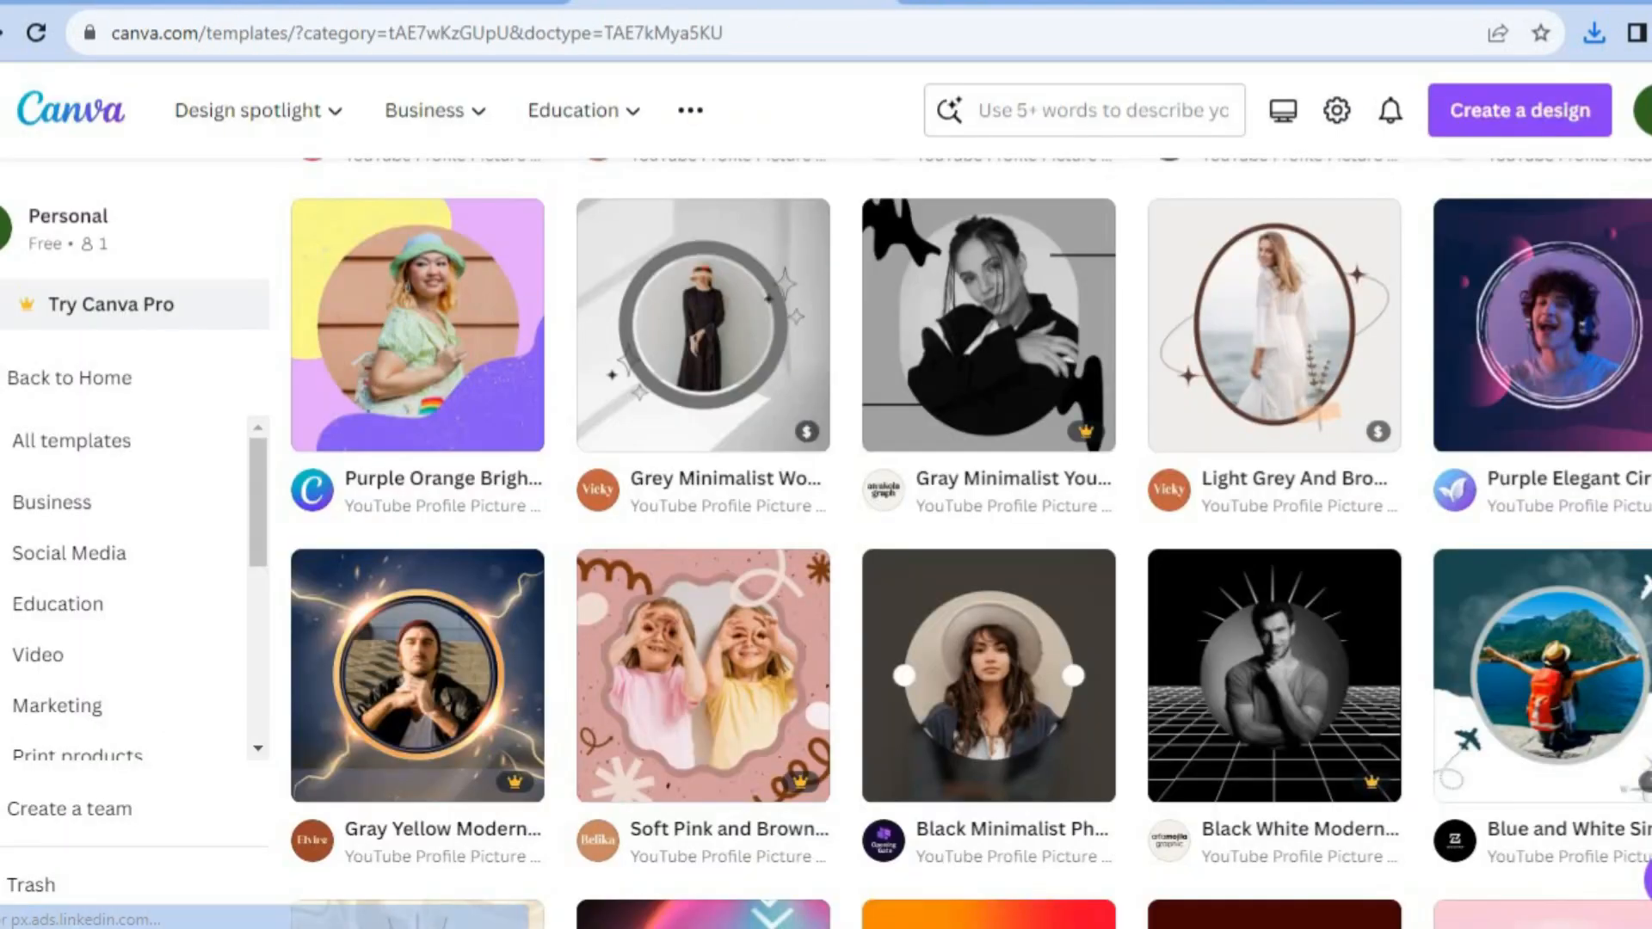
pyautogui.click(79, 129)
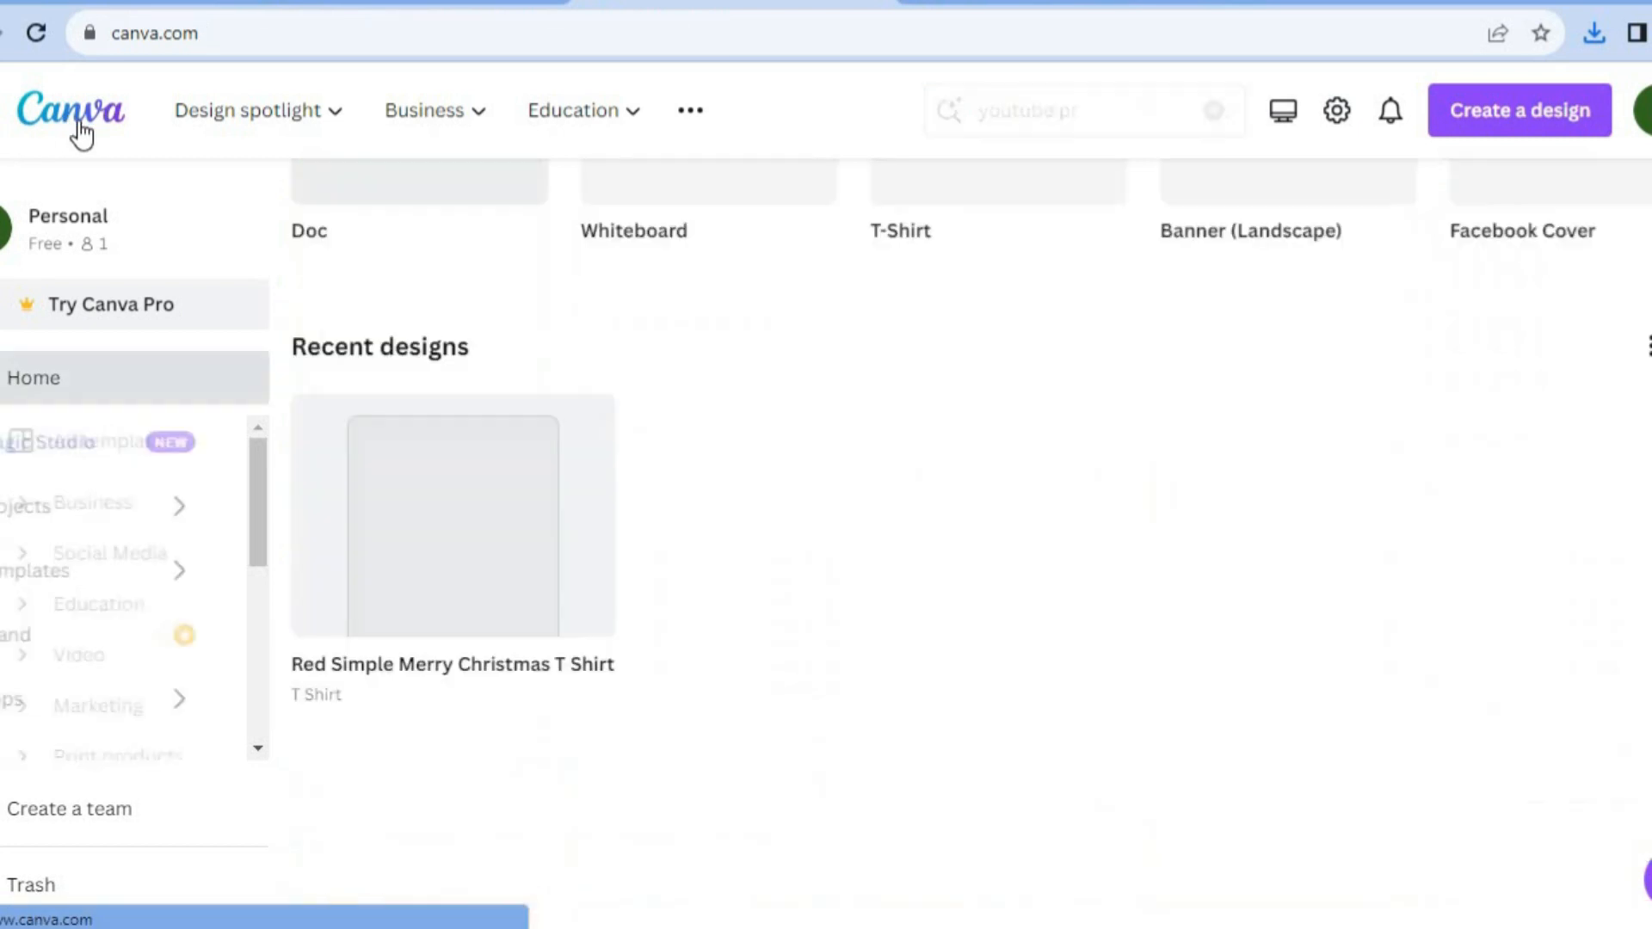
# Search the Canva templates for "youtube banner" instead of the earlier query.
pyautogui.click(1111, 115)
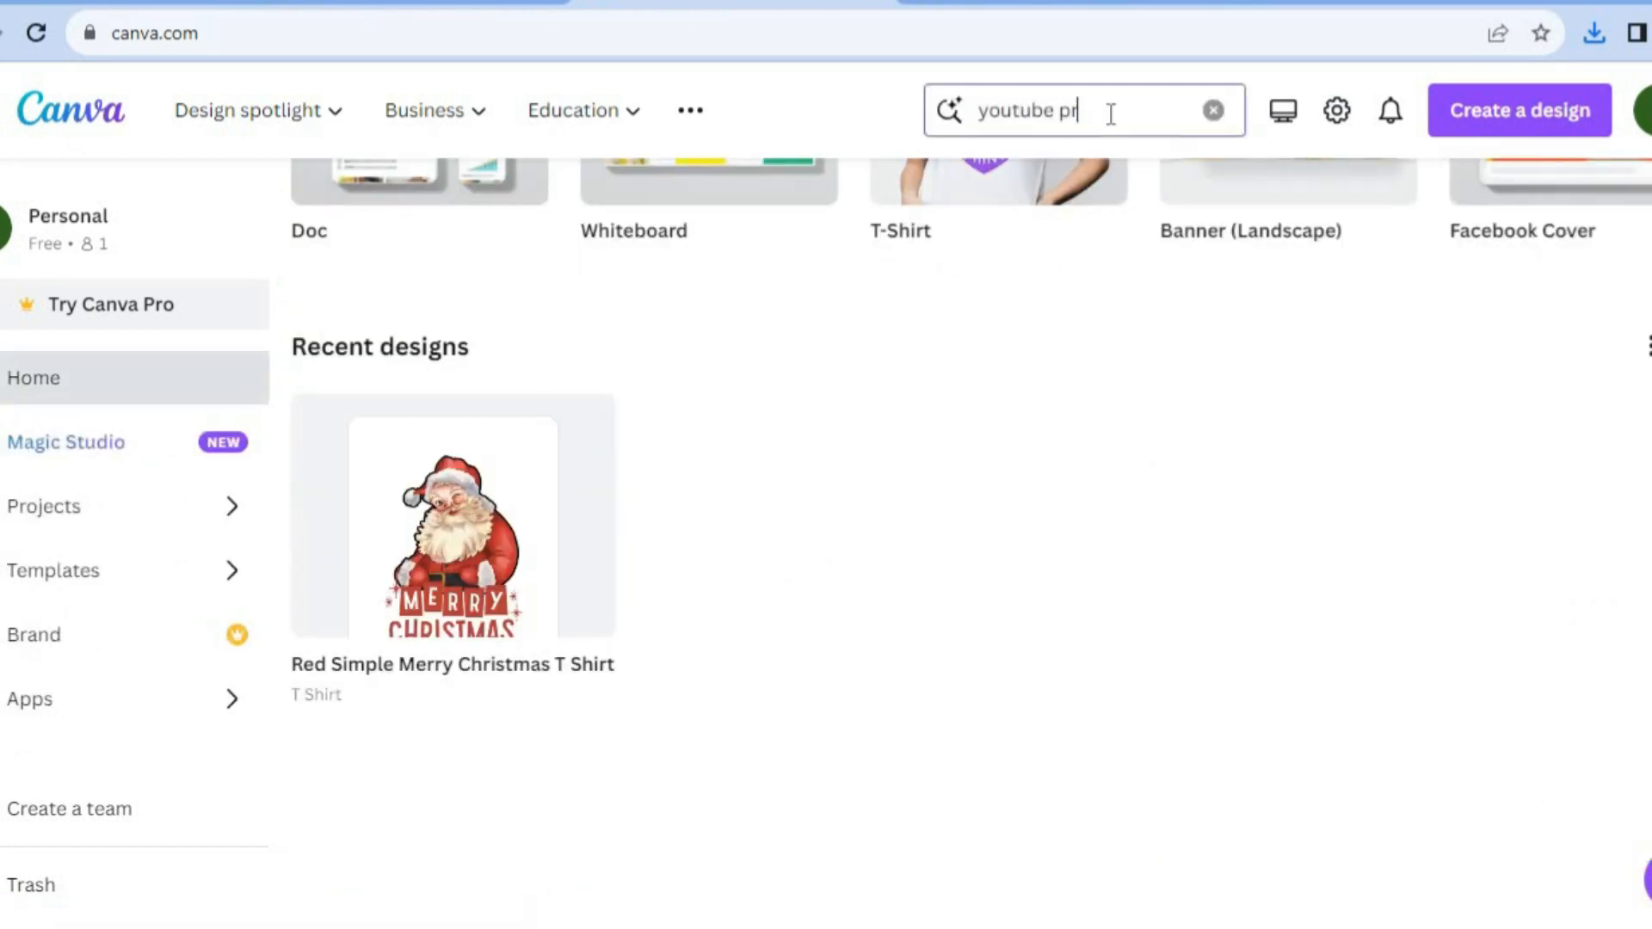
pyautogui.press('BackSpace')
pyautogui.press('BackSpace')
pyautogui.press('BackSpace')
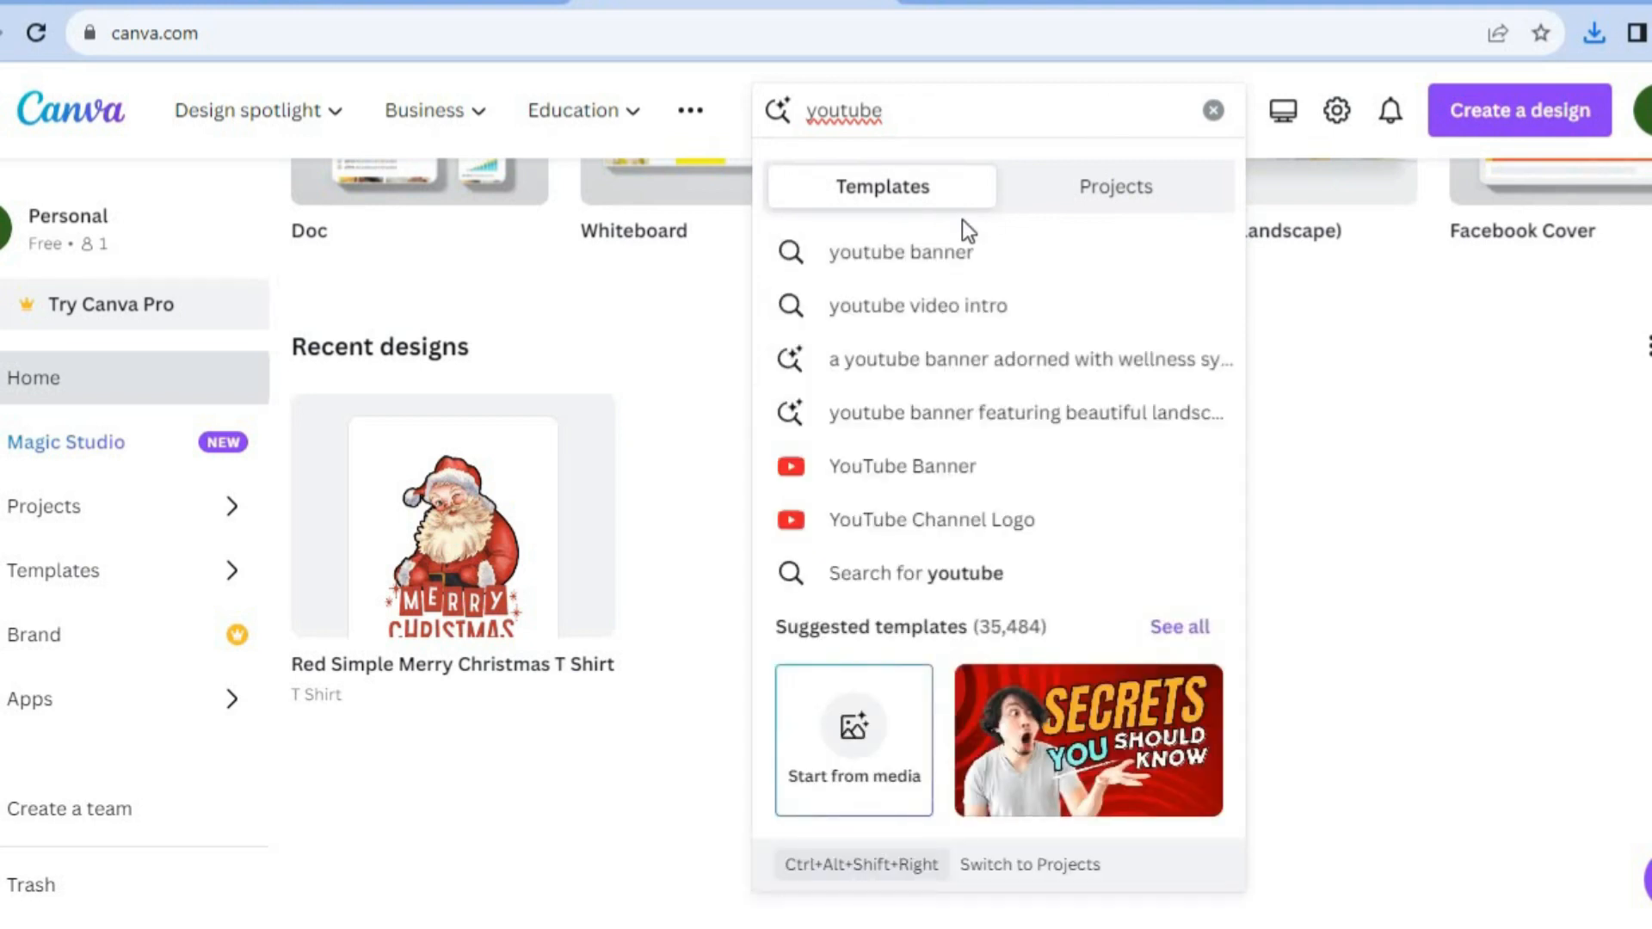
pyautogui.click(942, 250)
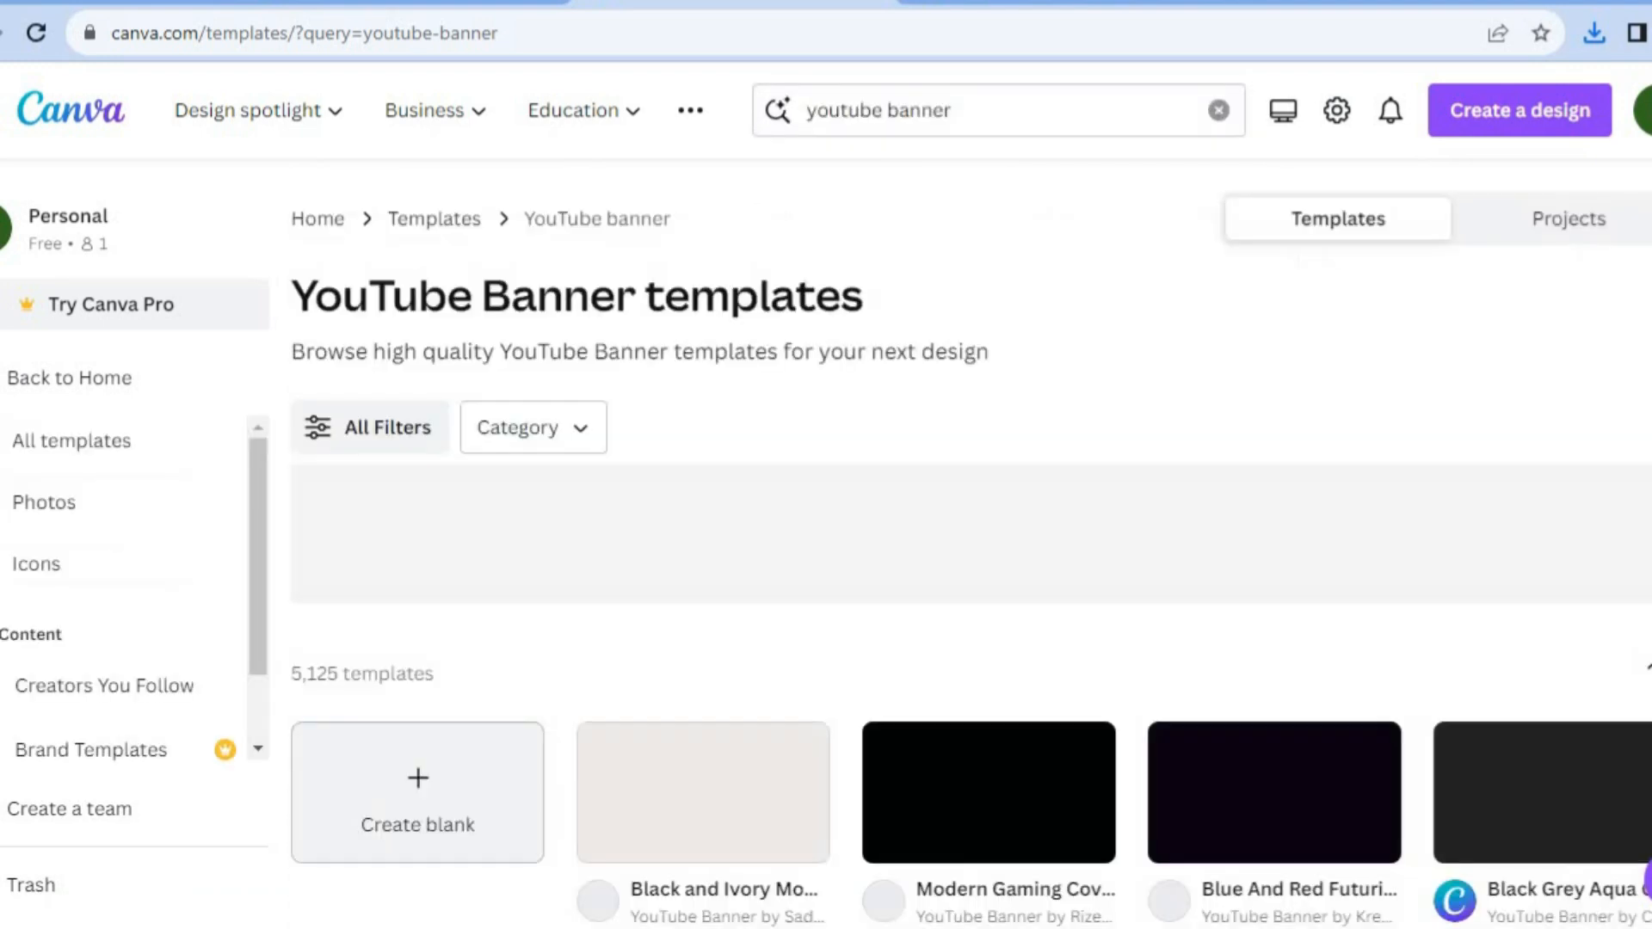
# Open the Gold Black Personal Development Diary YouTube Banner template for customizing.
pyautogui.scroll(-4, 971, 542)
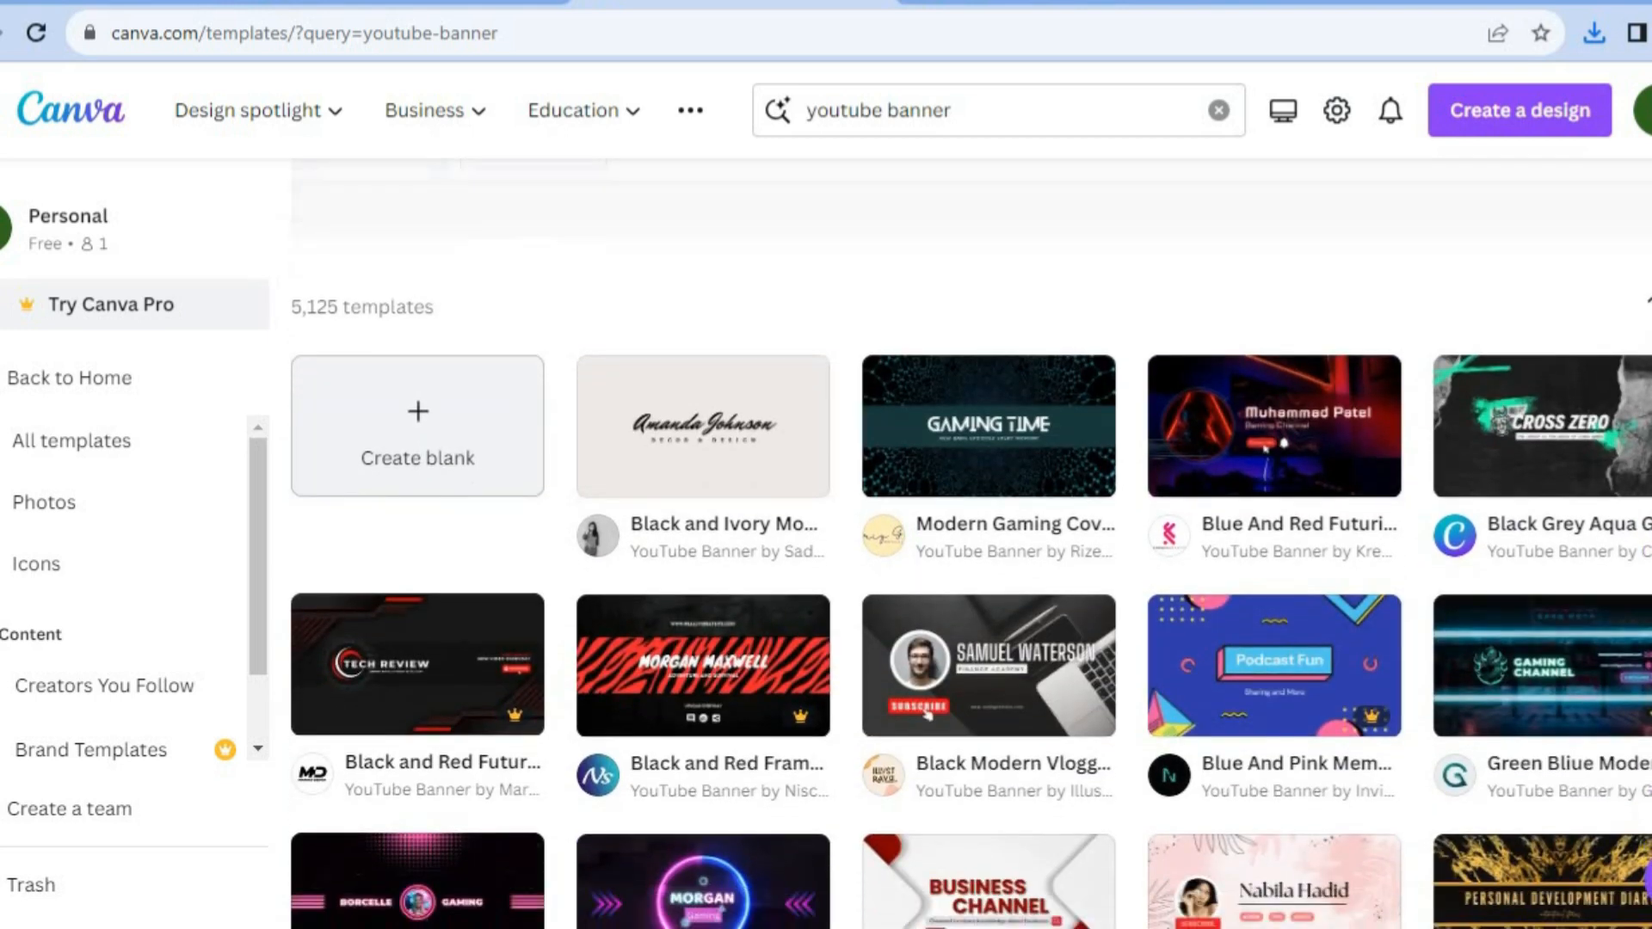
pyautogui.scroll(-5, 1265, 513)
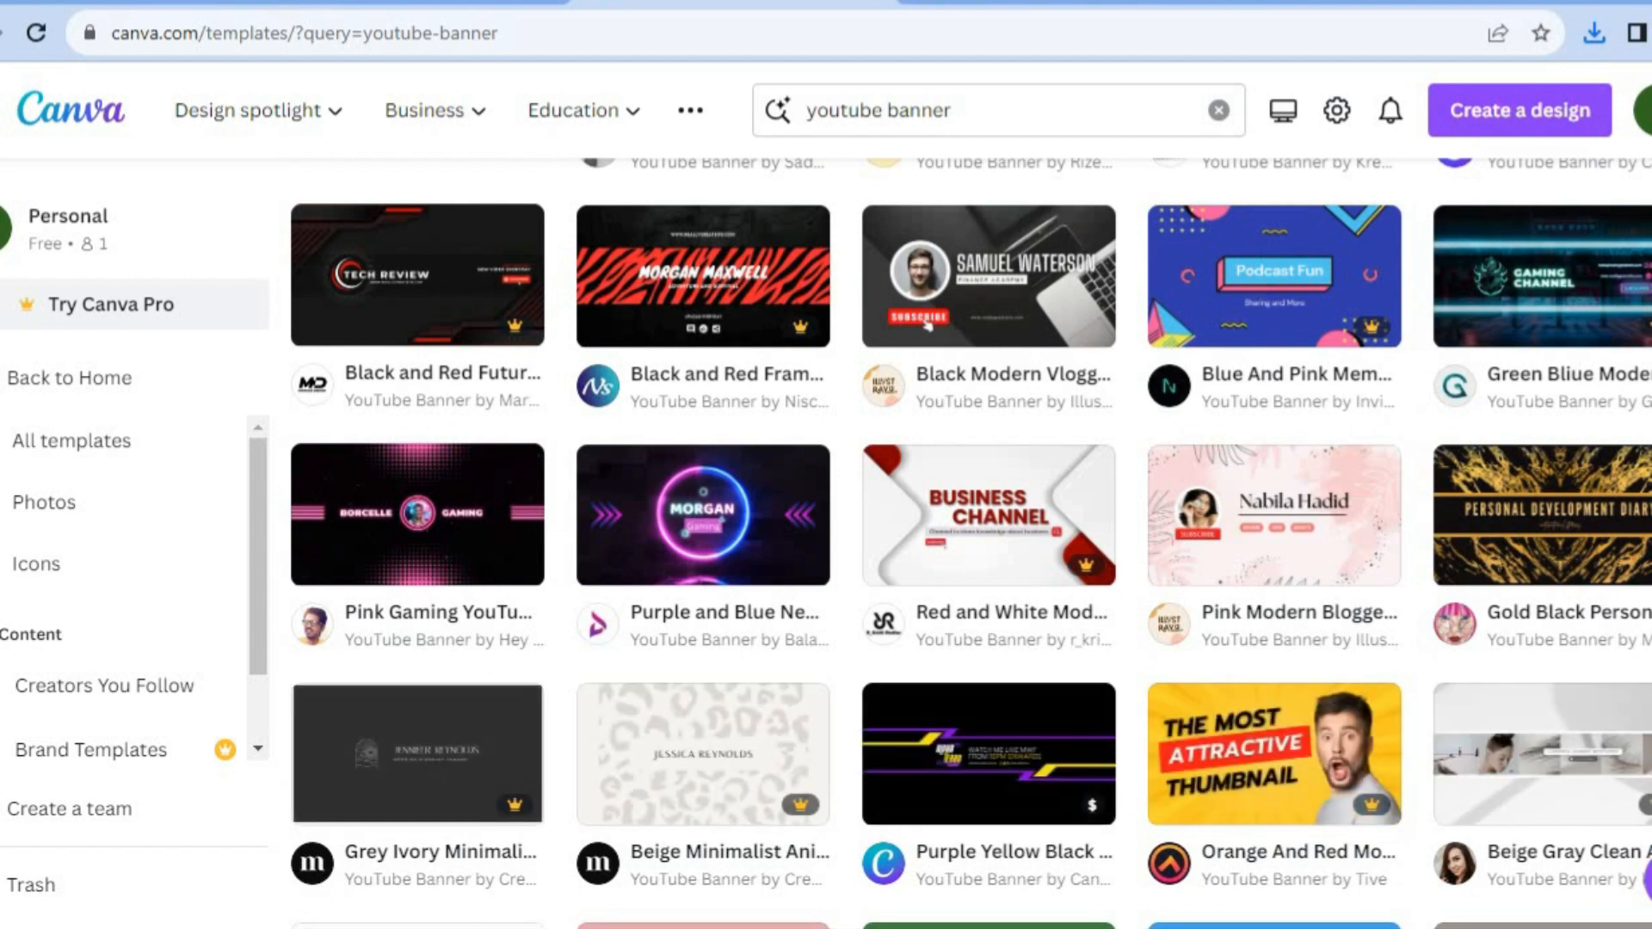
pyautogui.click(1558, 534)
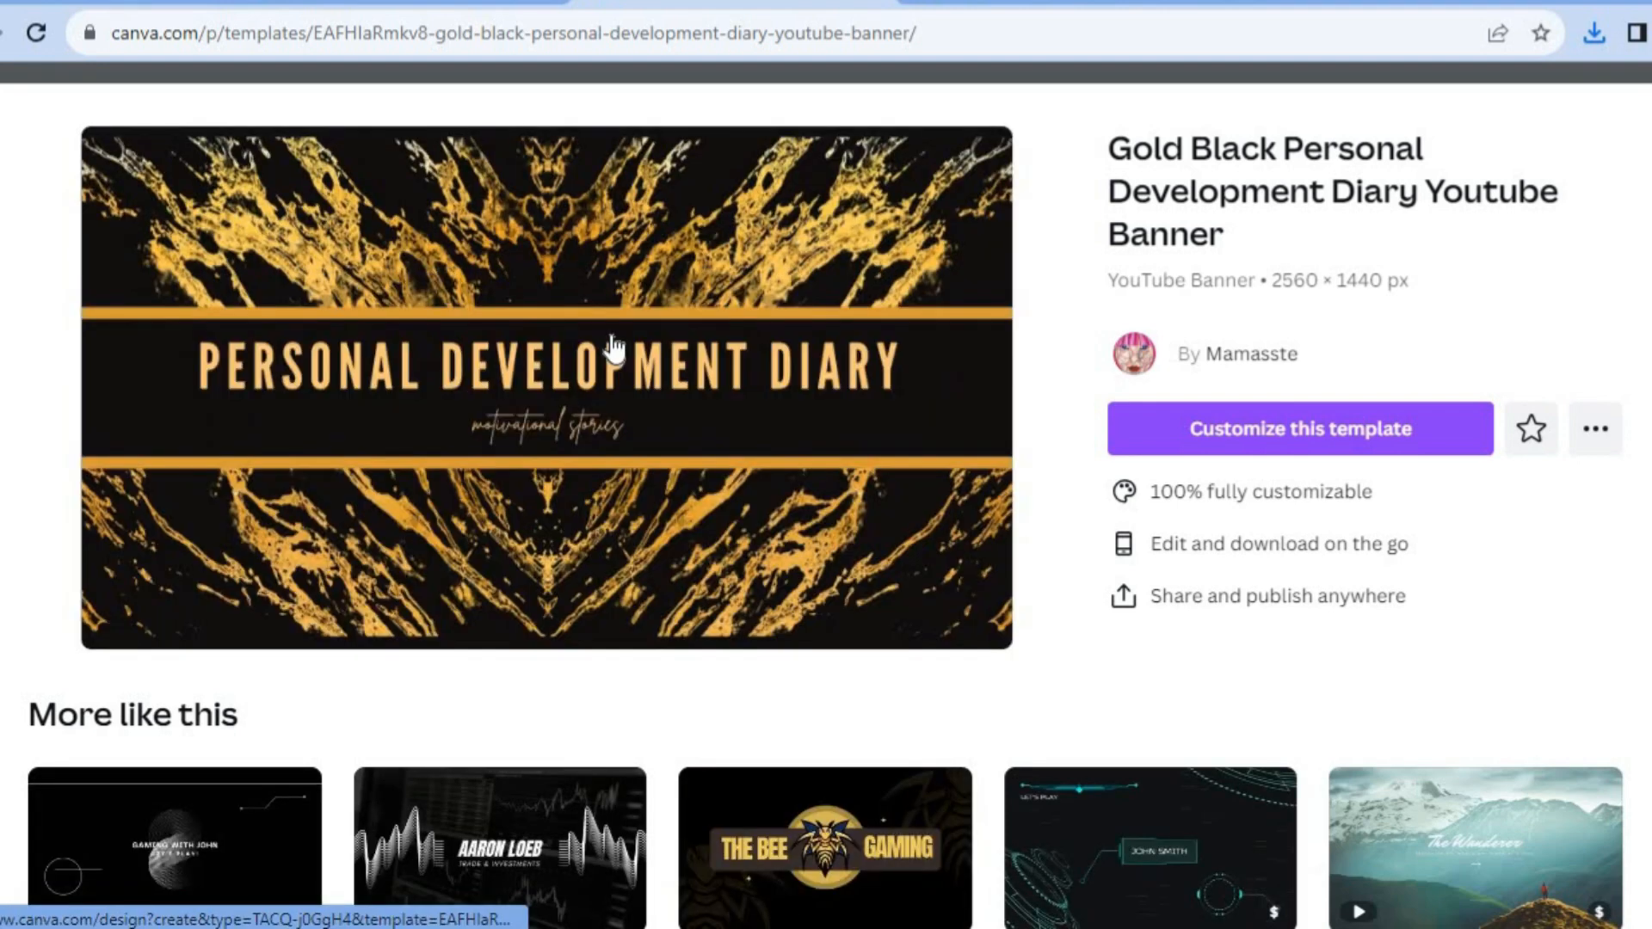
pyautogui.click(1189, 415)
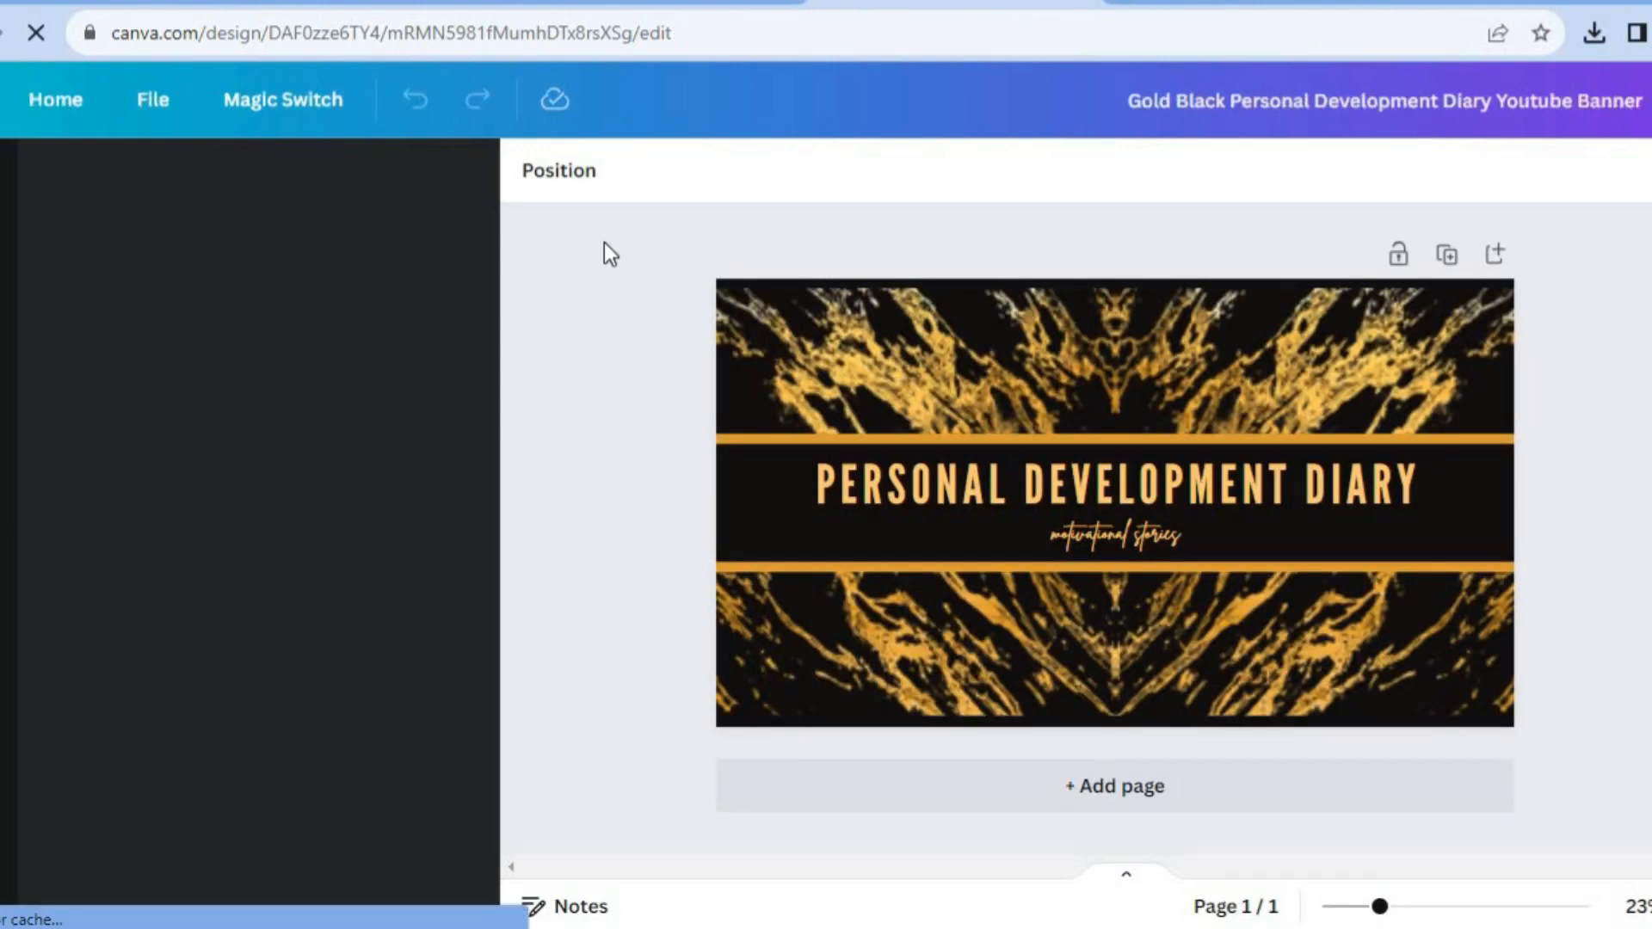
# Check the video watermark requirements in YouTube Studio's branding and browse the "youtube watermark 150x150" image results on Google.
pyautogui.click(129, 1)
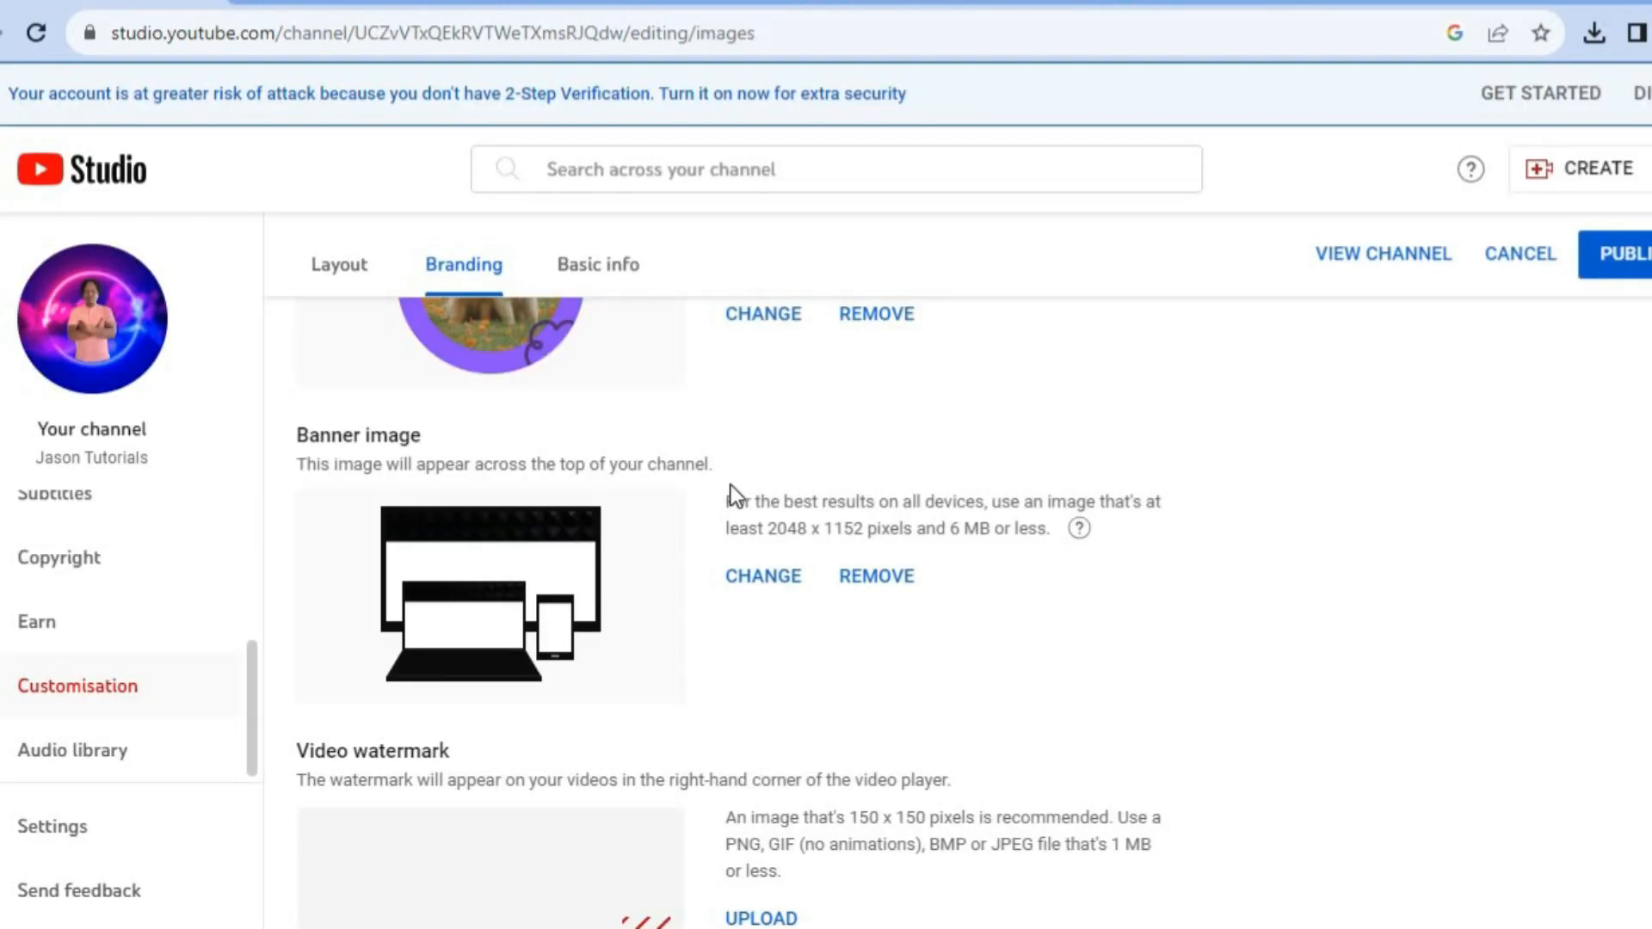
pyautogui.scroll(-1, 731, 602)
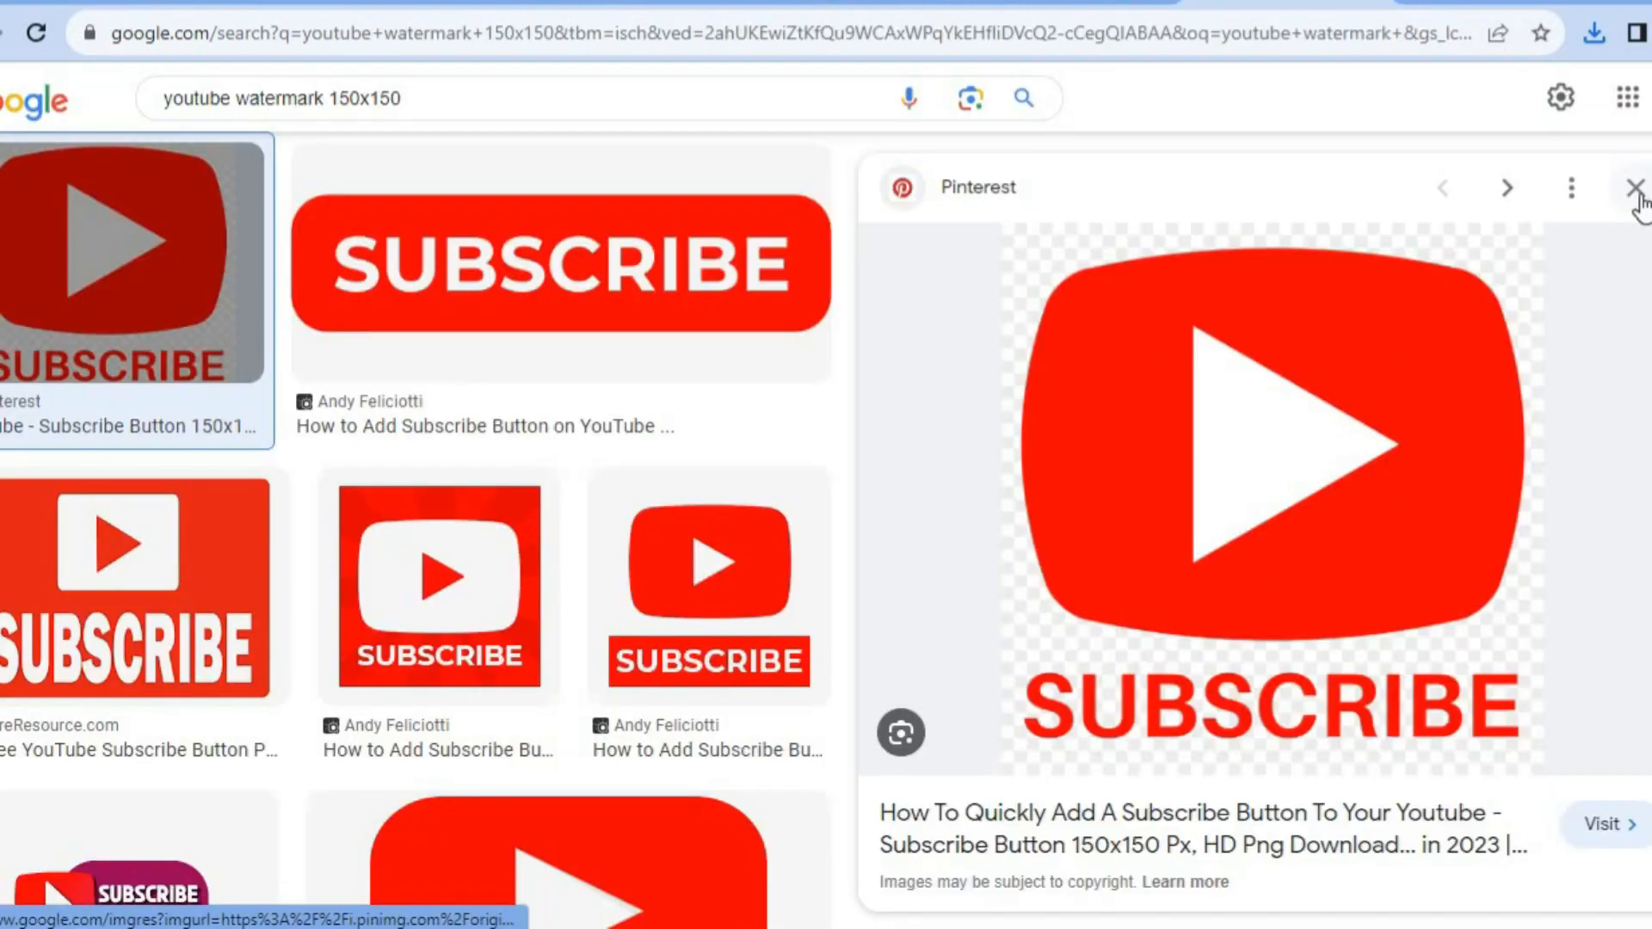
pyautogui.click(1634, 190)
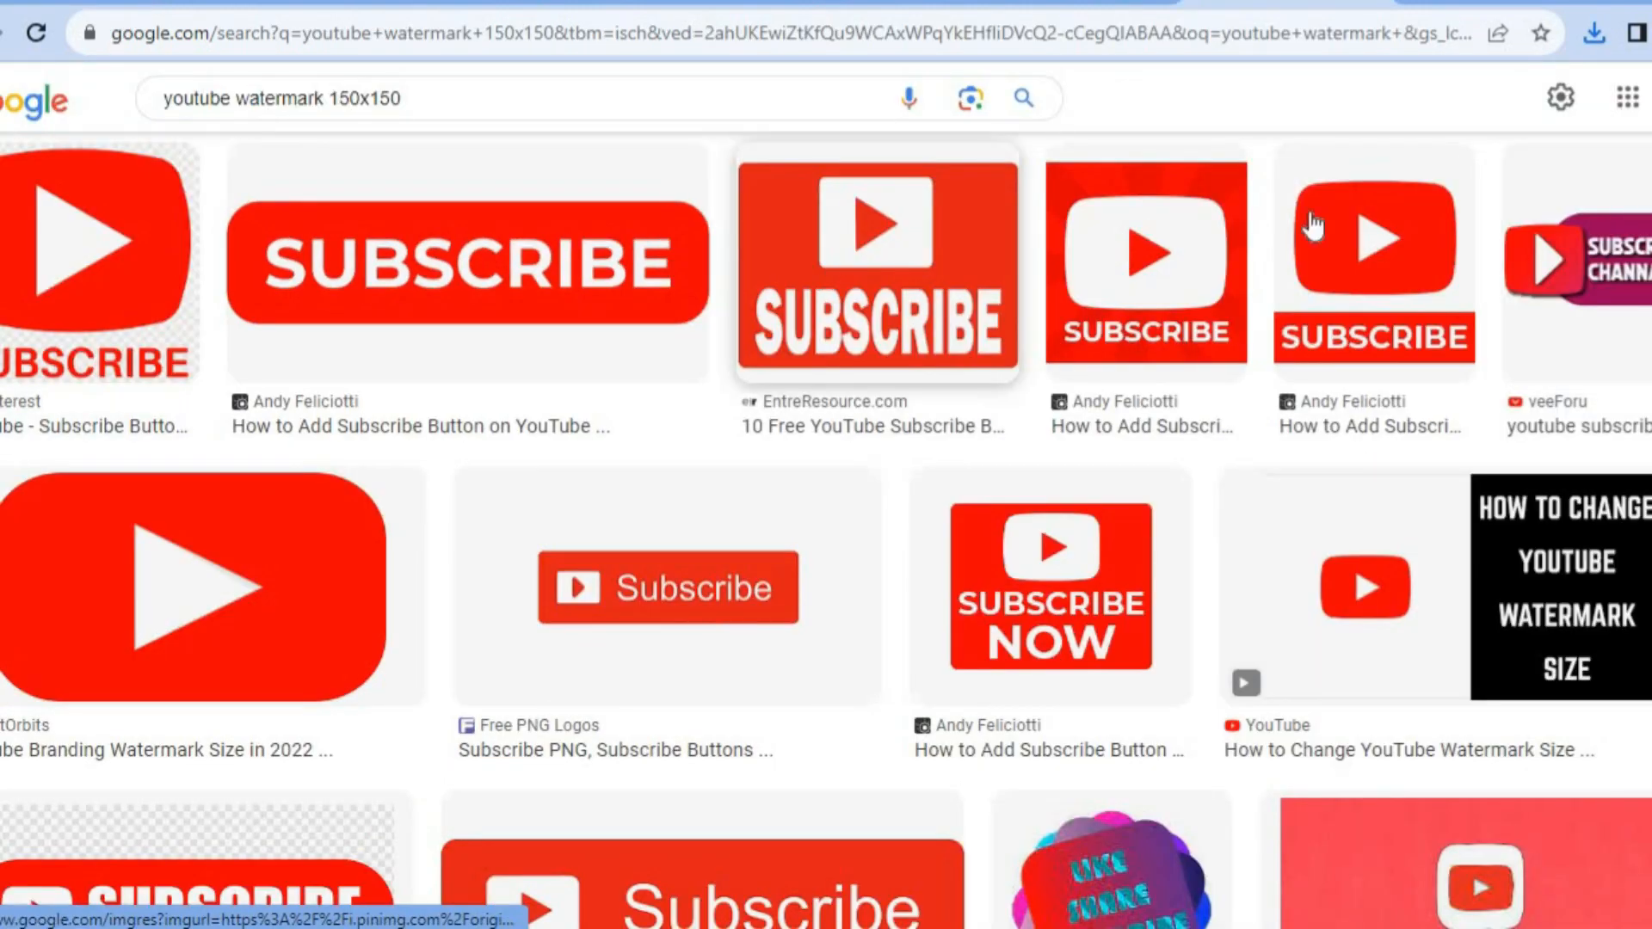
pyautogui.scroll(3, 1415, 277)
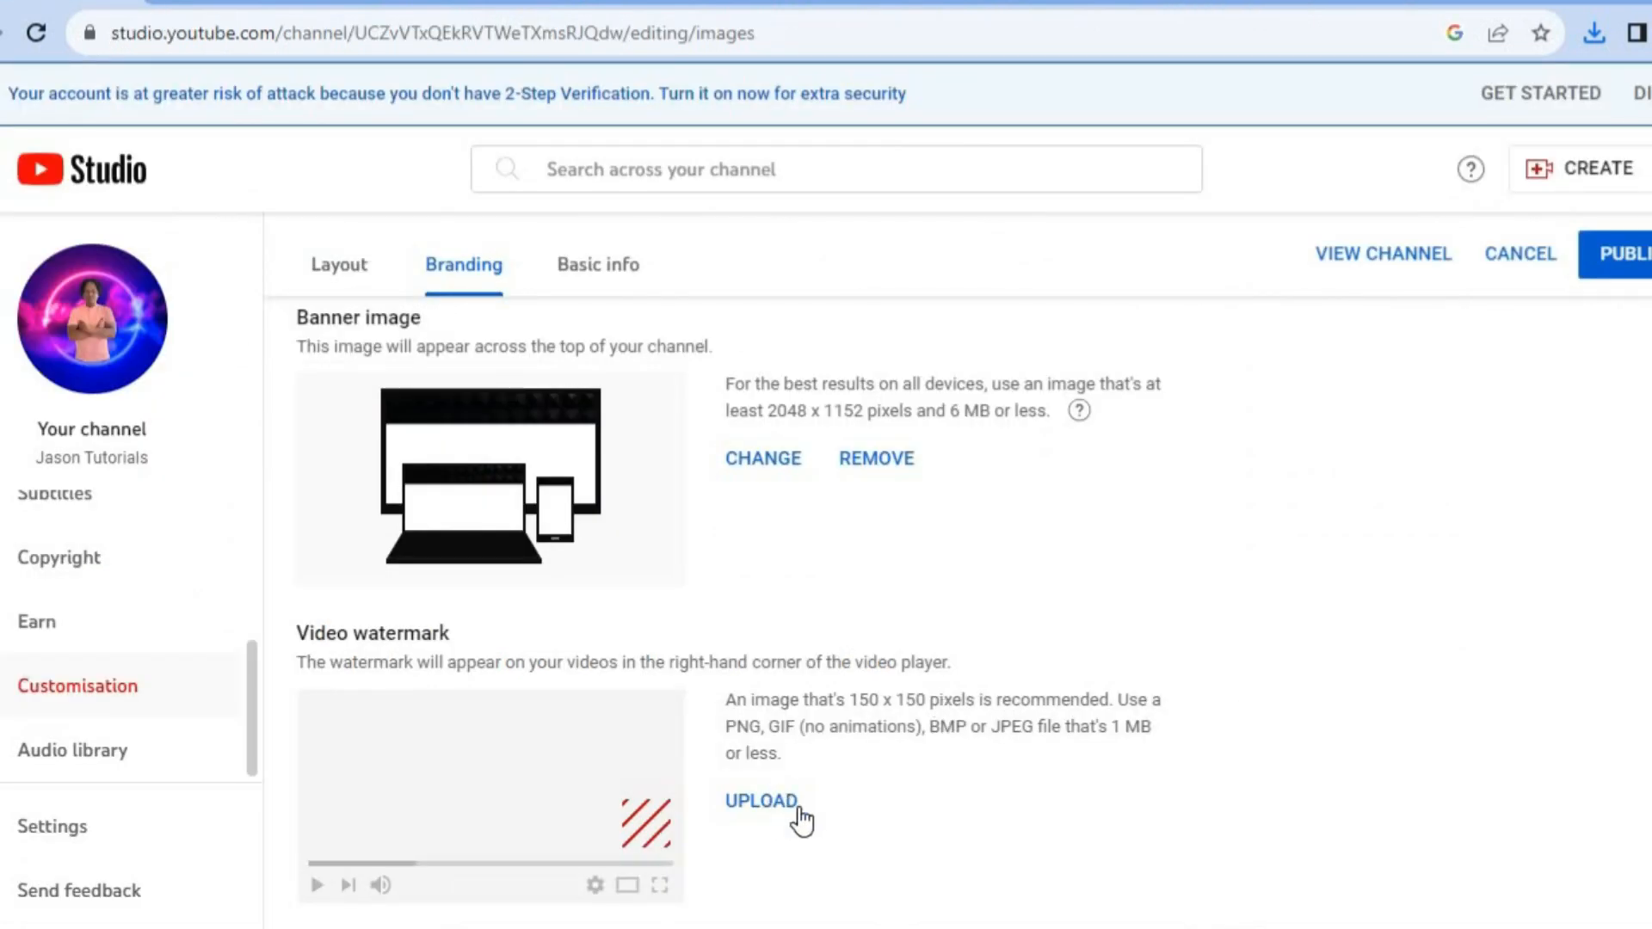
pyautogui.click(1257, 3)
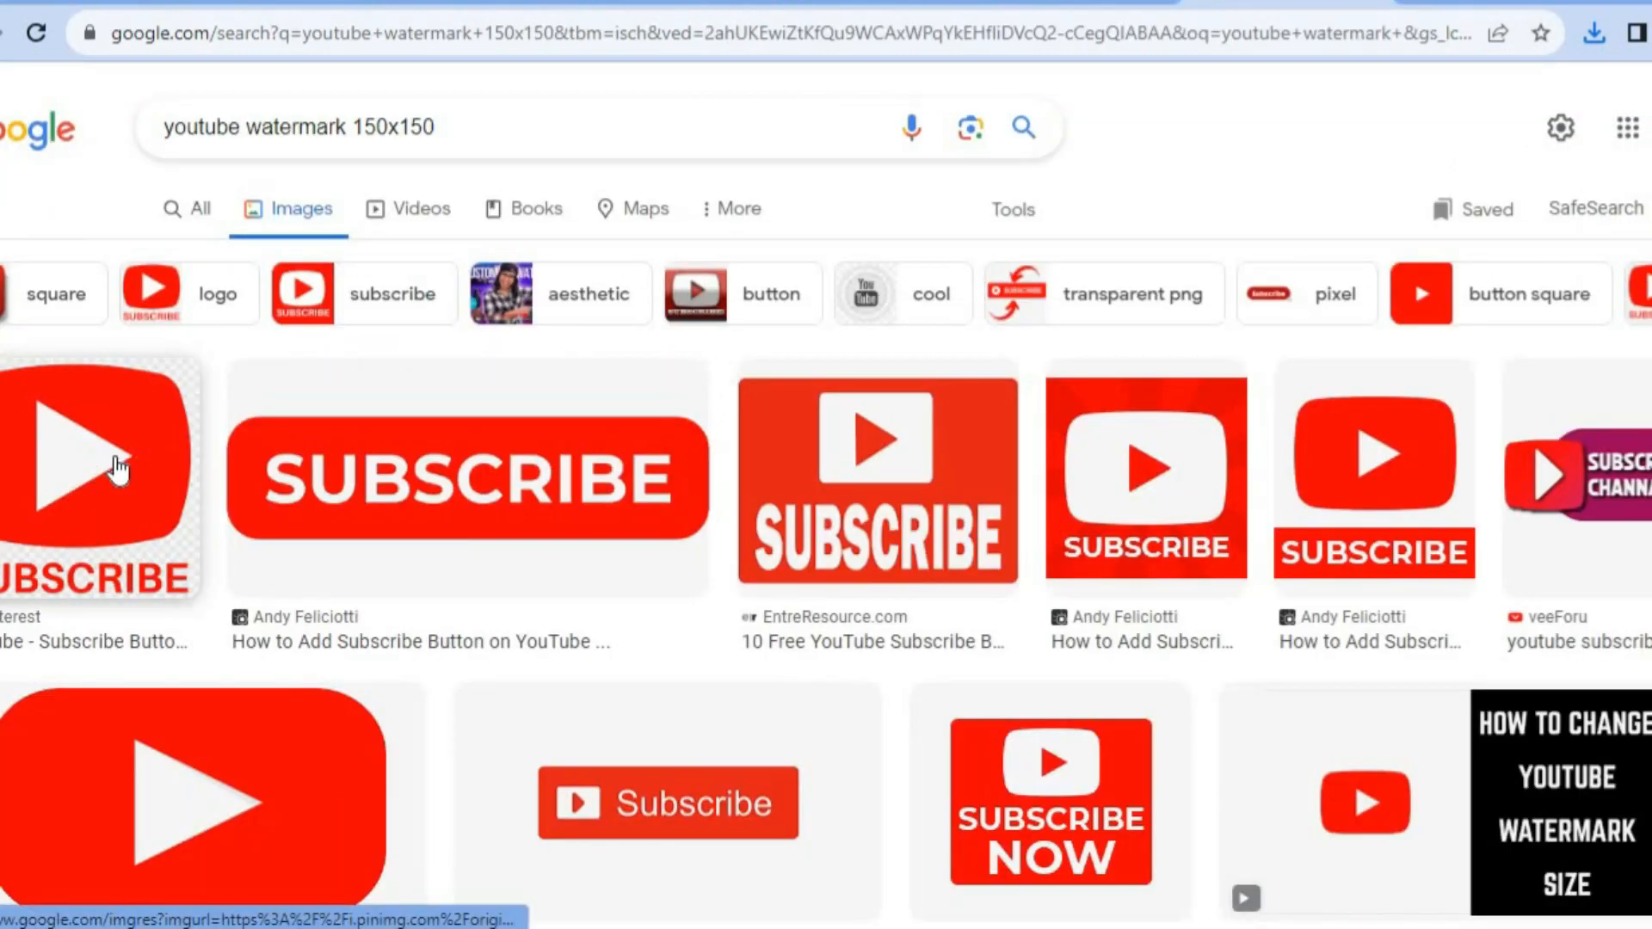
pyautogui.click(118, 469)
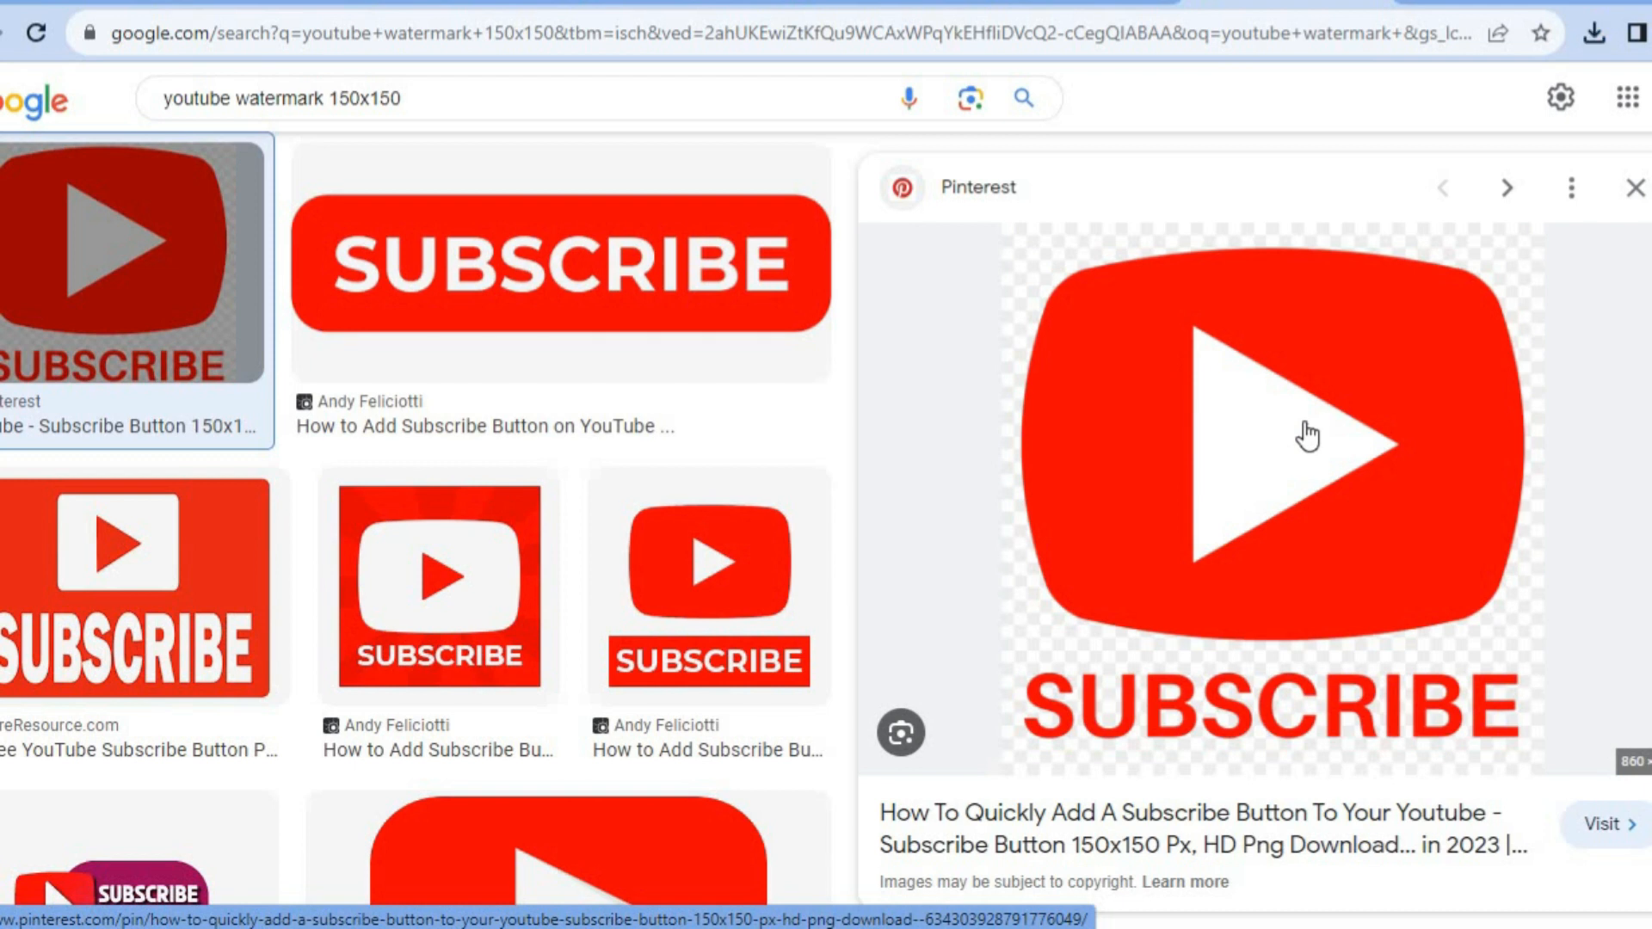
pyautogui.rightClick(1304, 422)
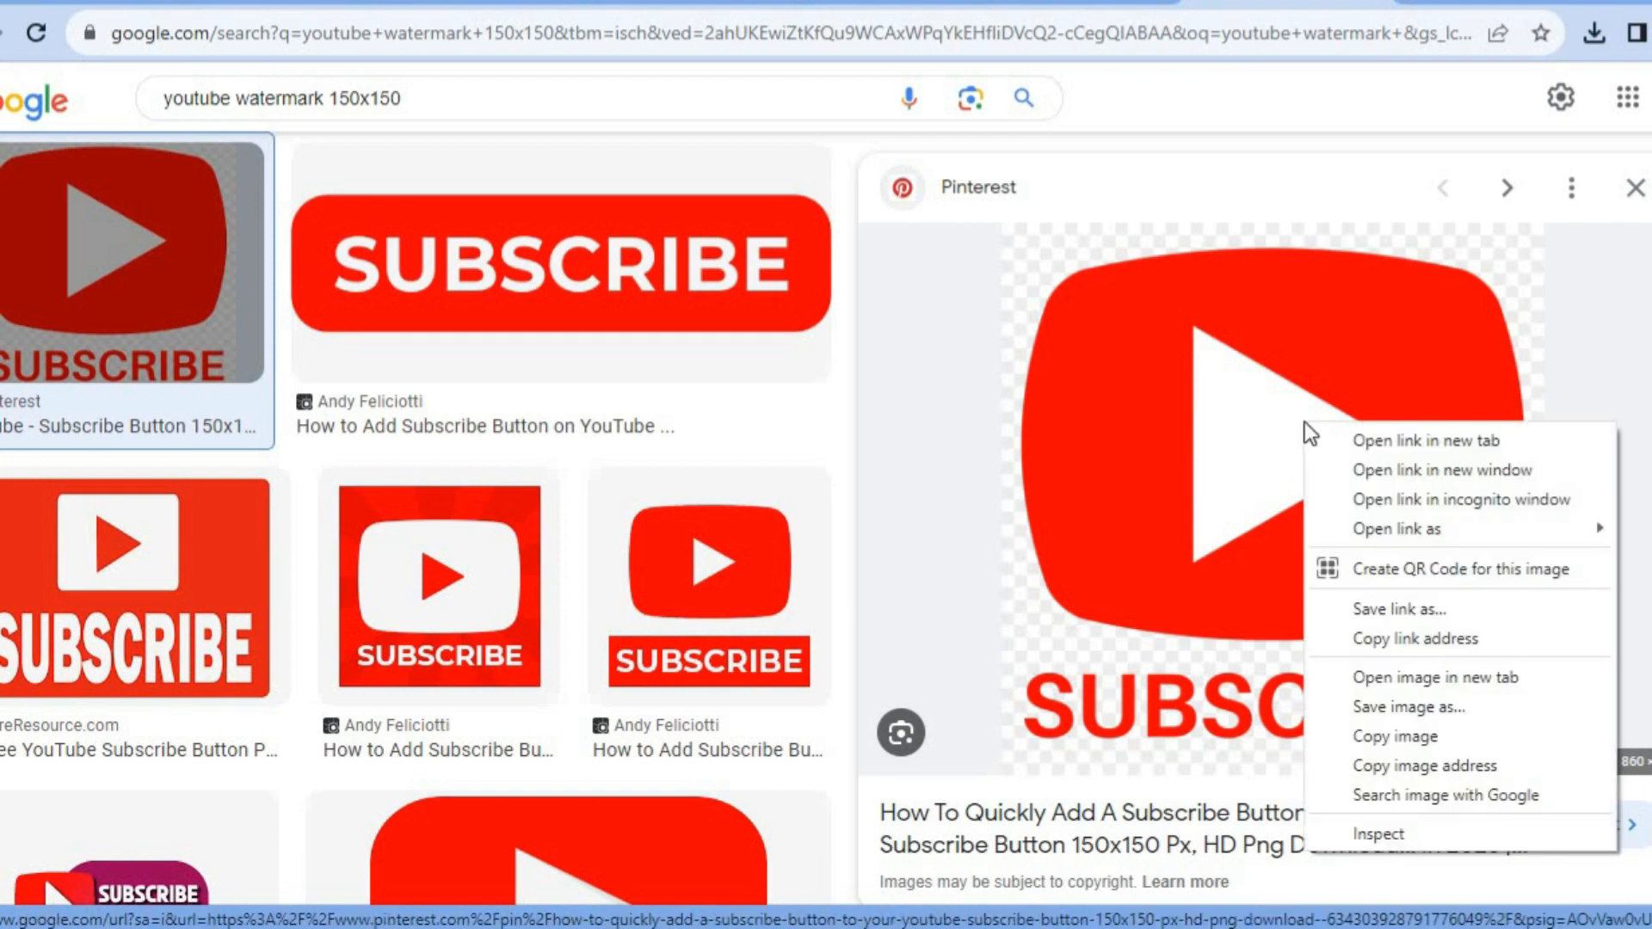
pyautogui.click(1409, 707)
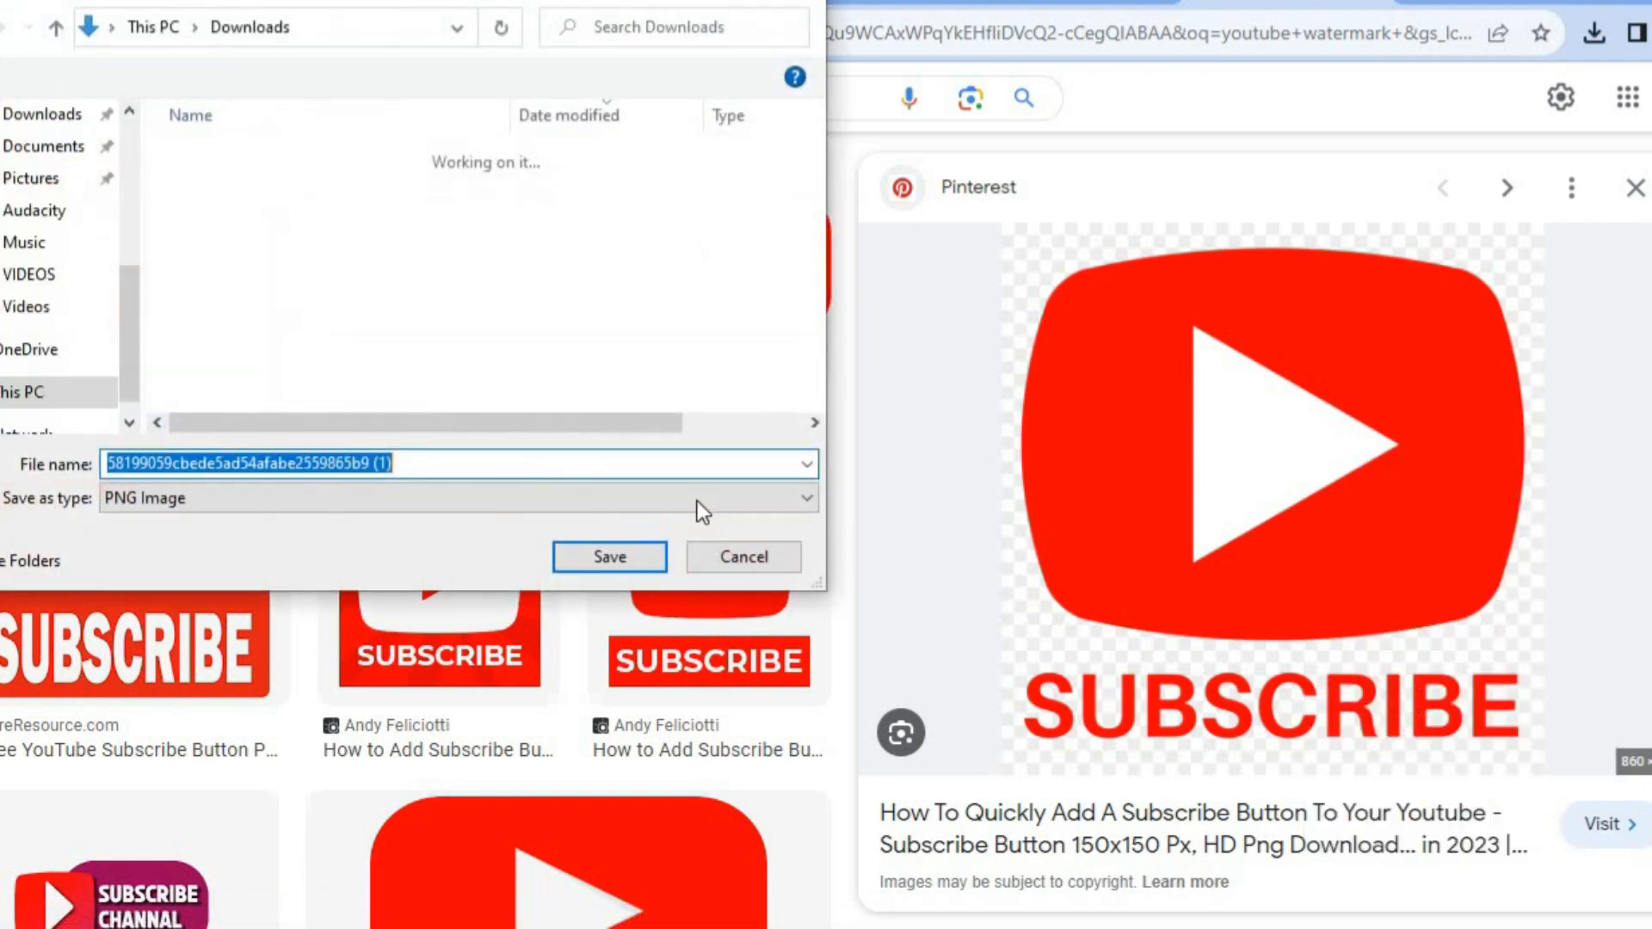
pyautogui.click(804, 2)
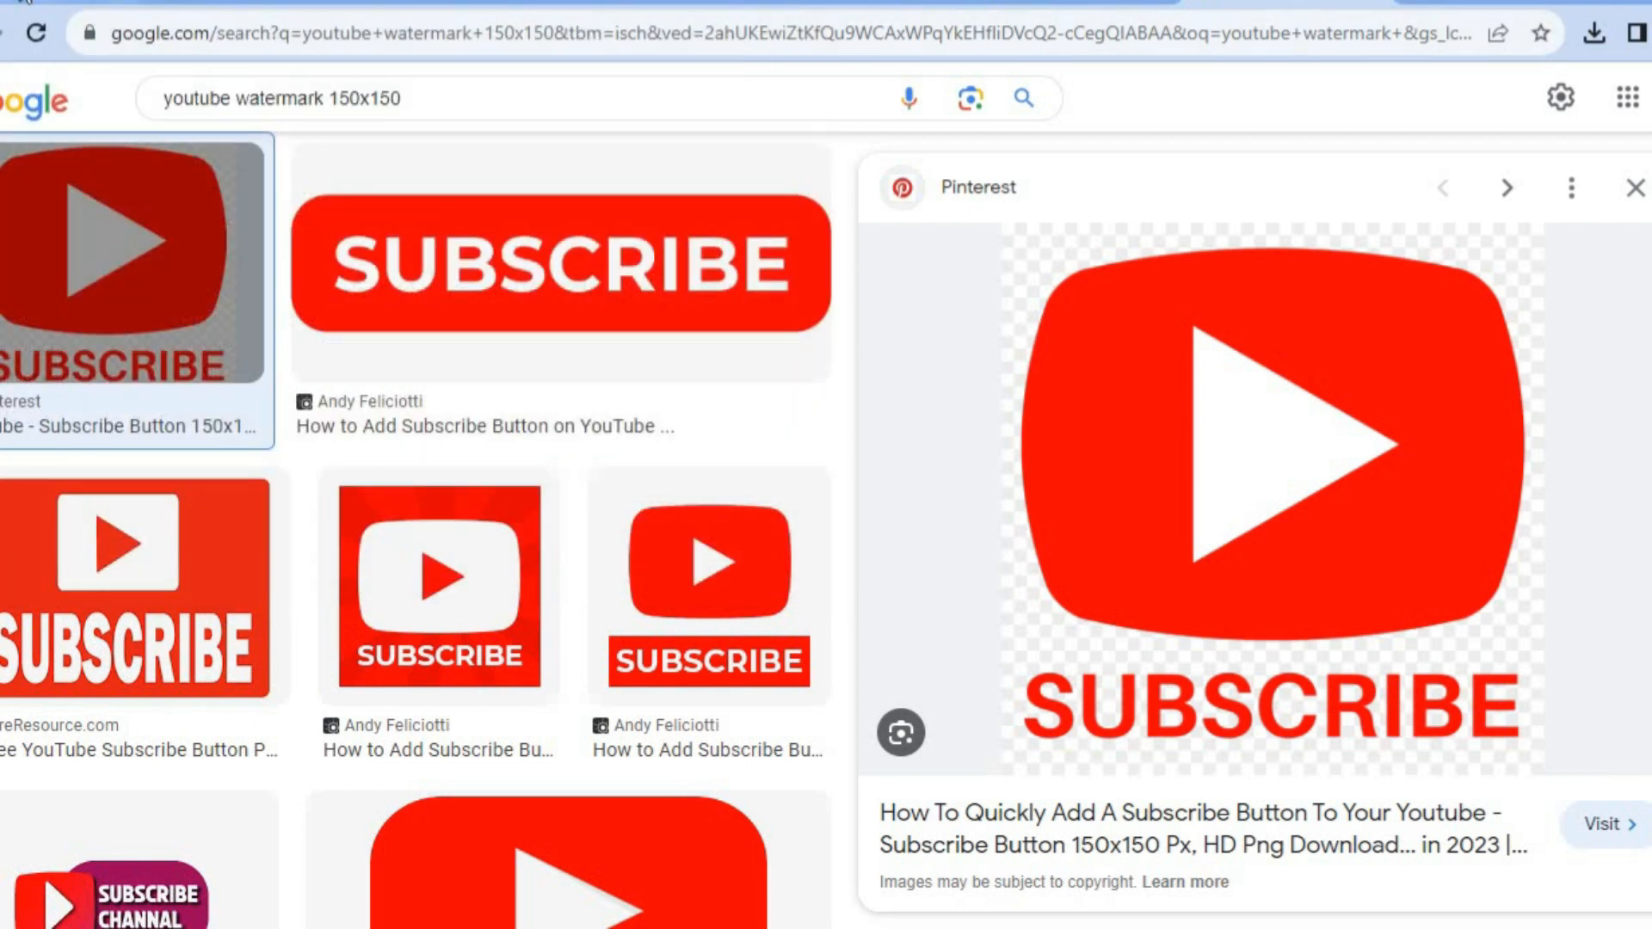
pyautogui.click(24, 3)
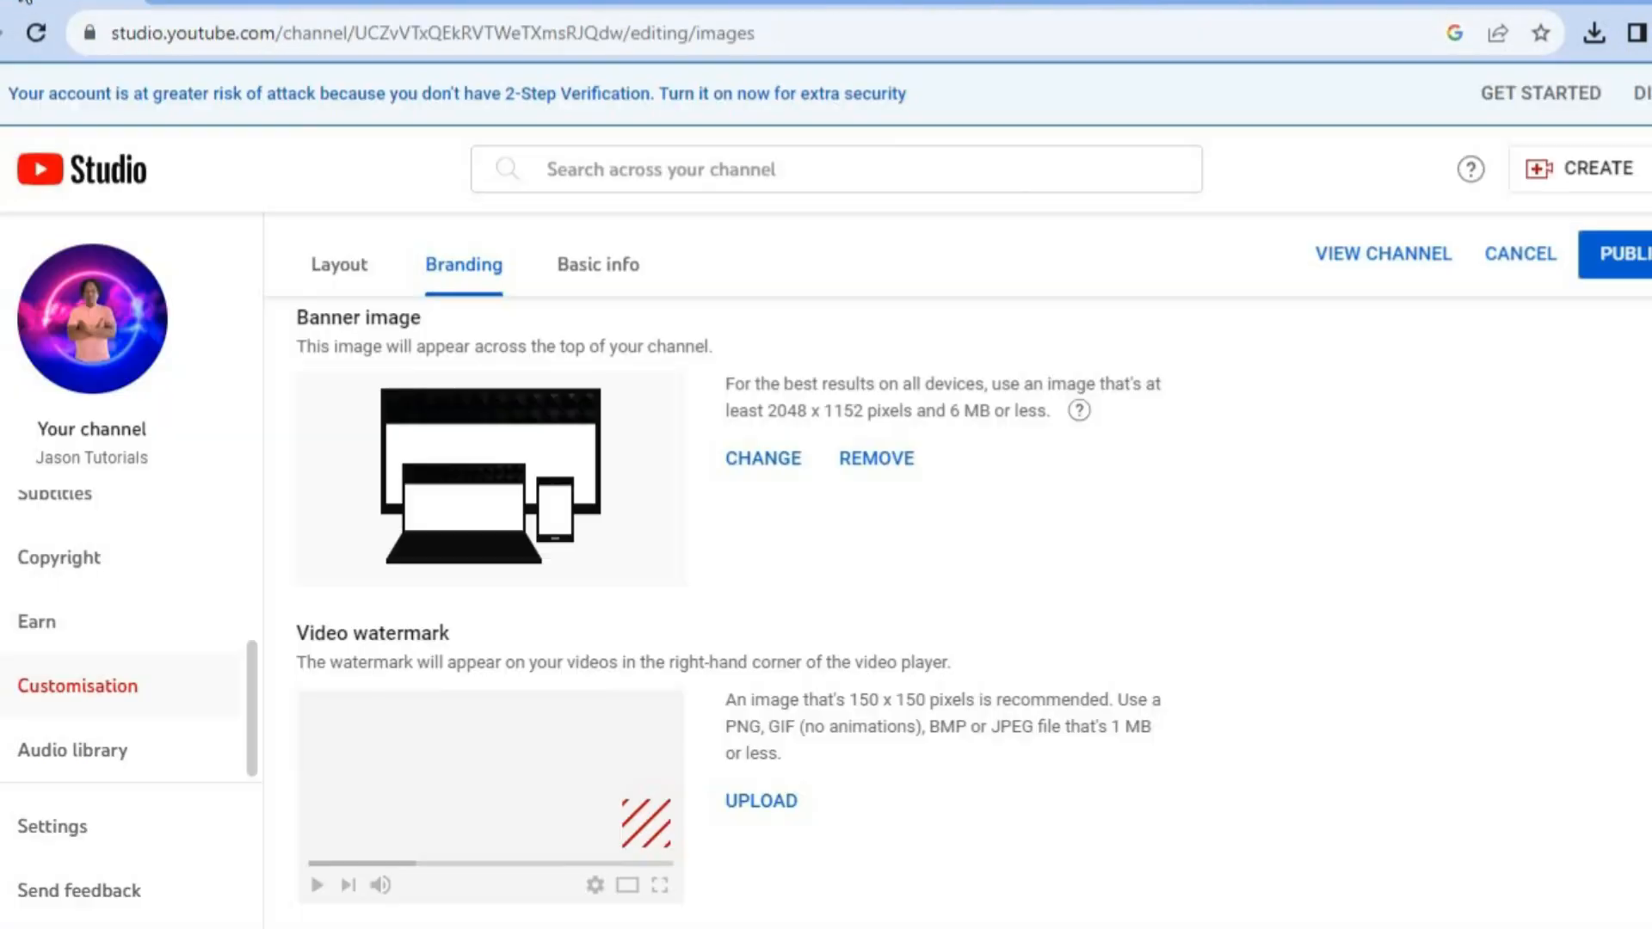
# Upload the Subscribe image 58199059cbede5ad54afabe2559865b9 from Downloads as the channel's video watermark and accept the crop.
pyautogui.click(768, 805)
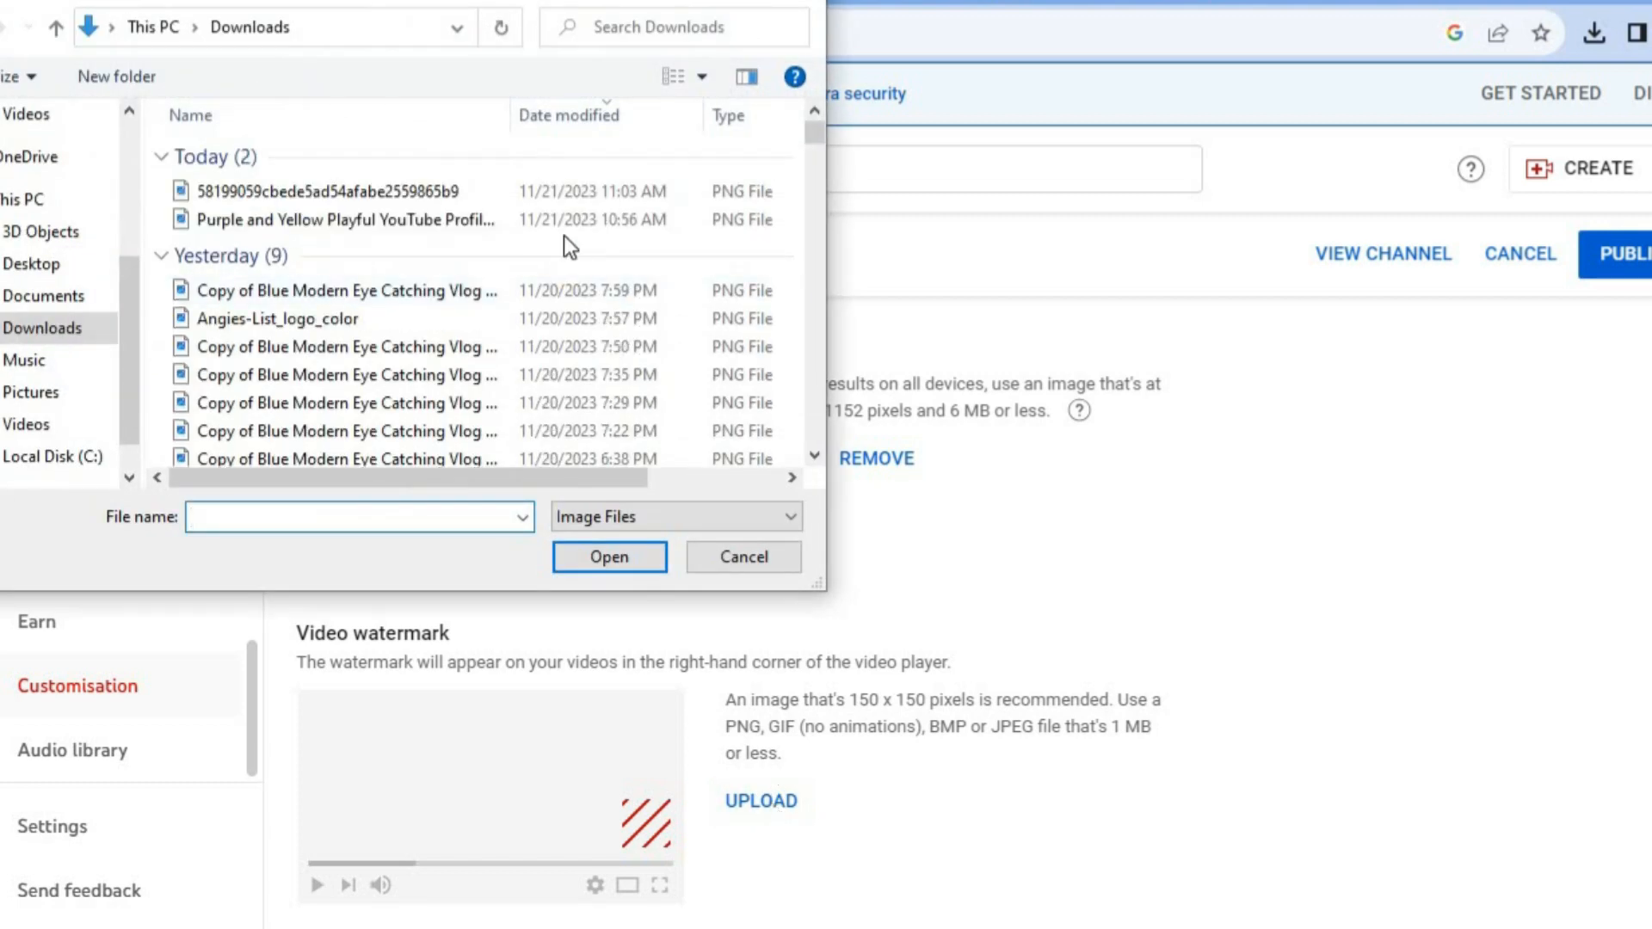
pyautogui.click(520, 200)
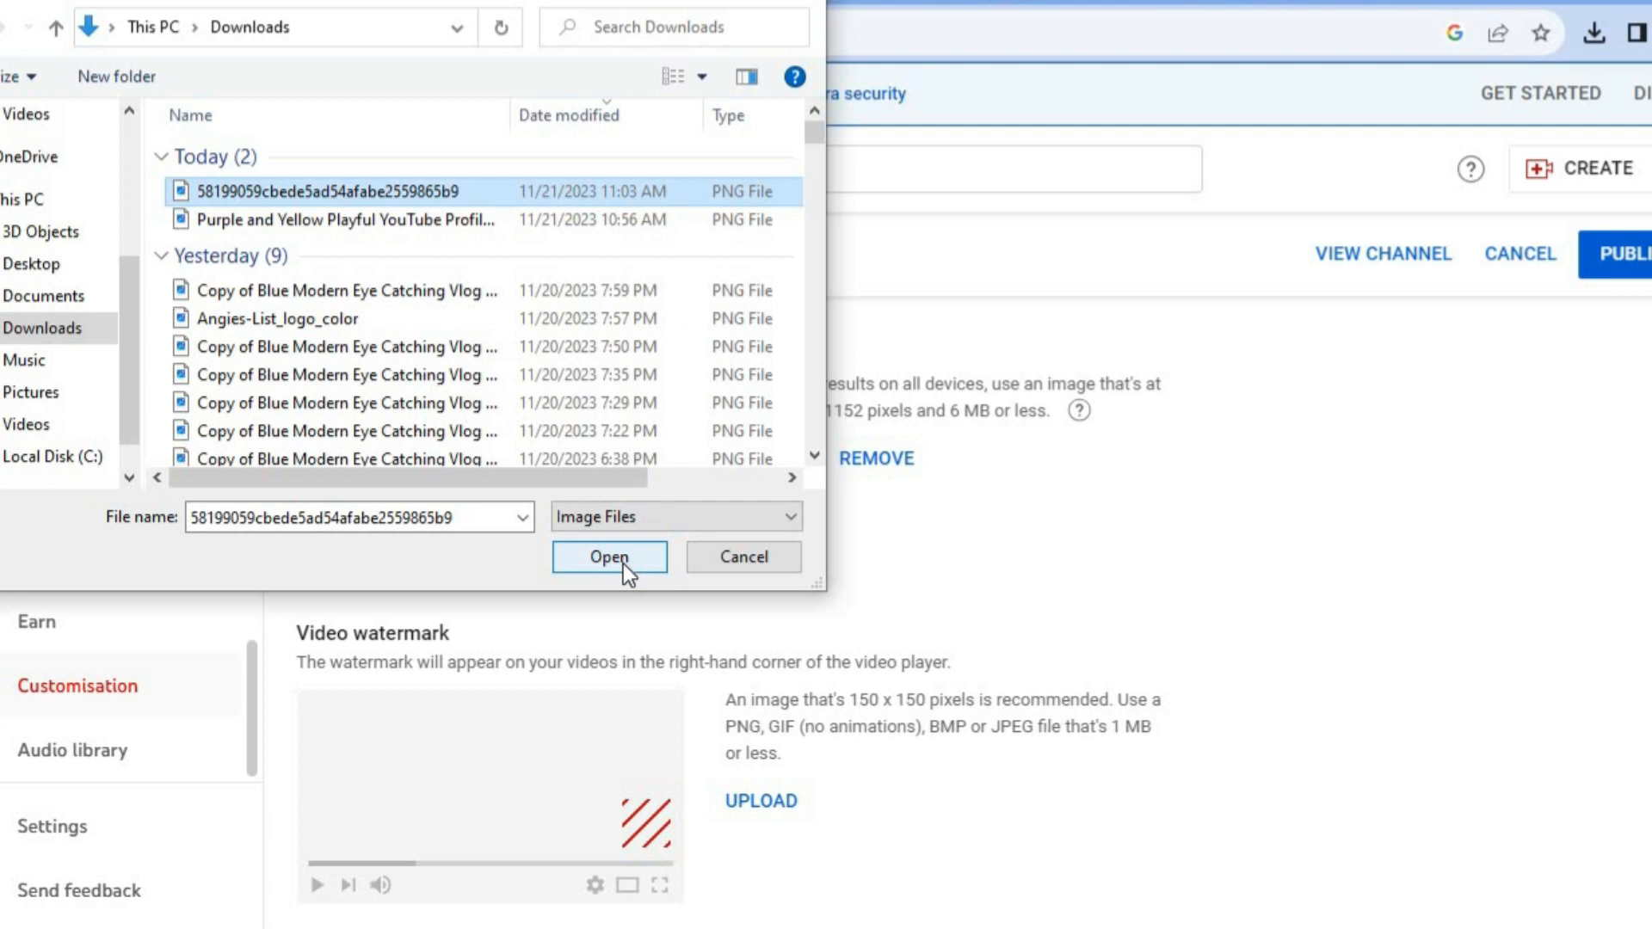
pyautogui.click(623, 565)
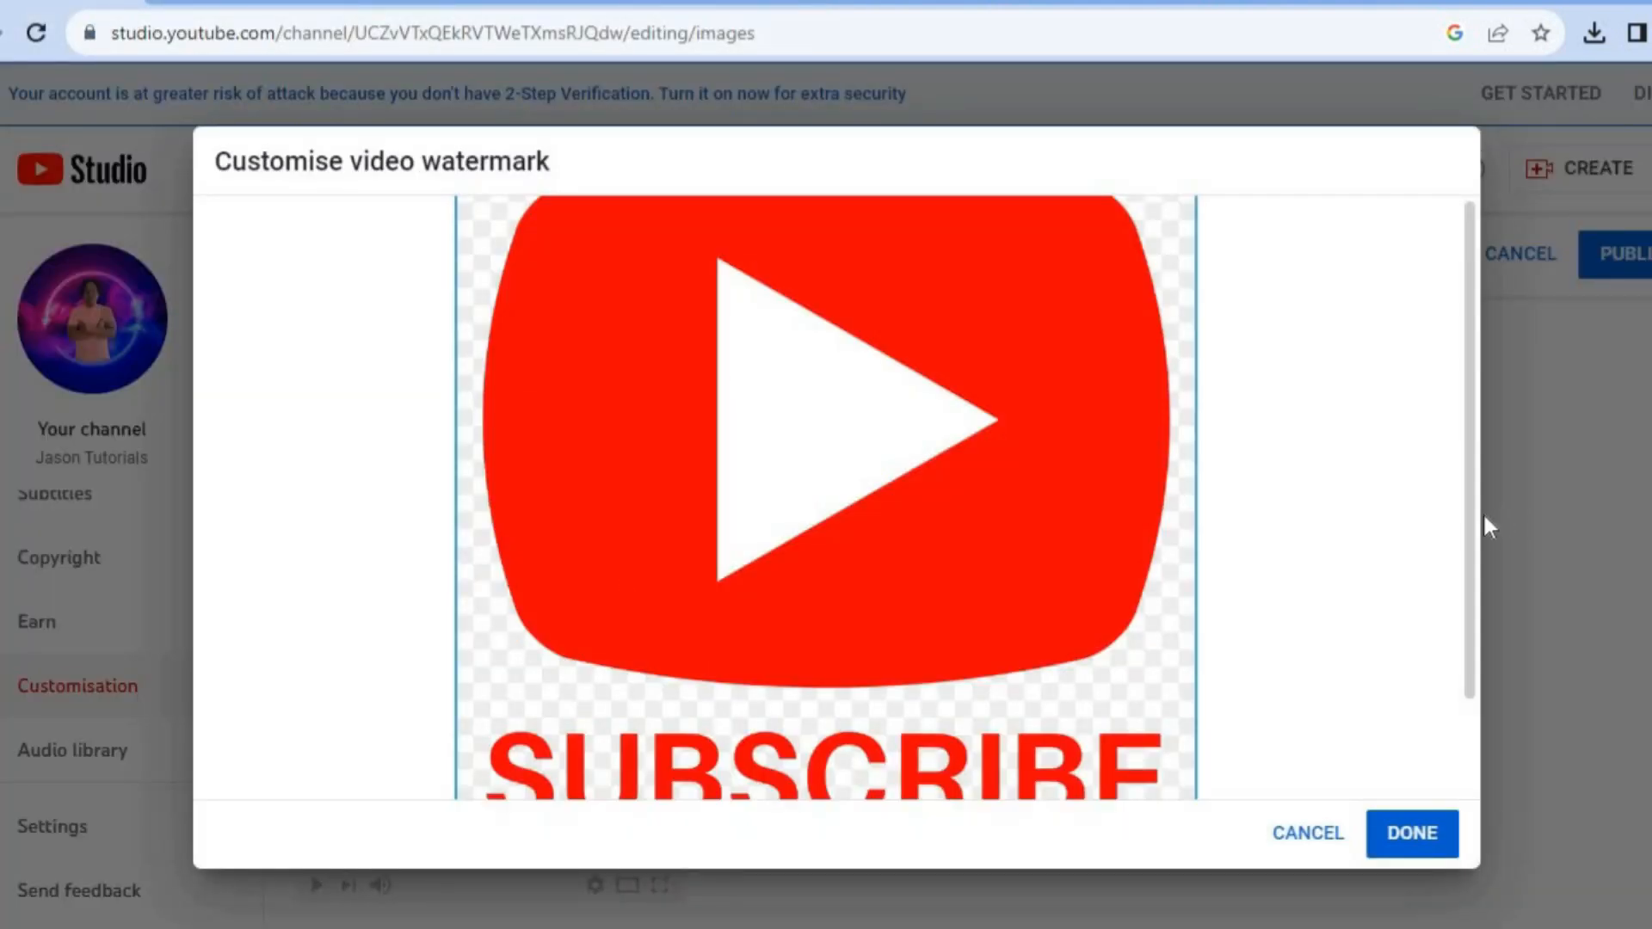
pyautogui.moveTo(1470, 524); pyautogui.dragTo(1478, 768)
pyautogui.scroll(2, 1420, 366)
pyautogui.click(1409, 833)
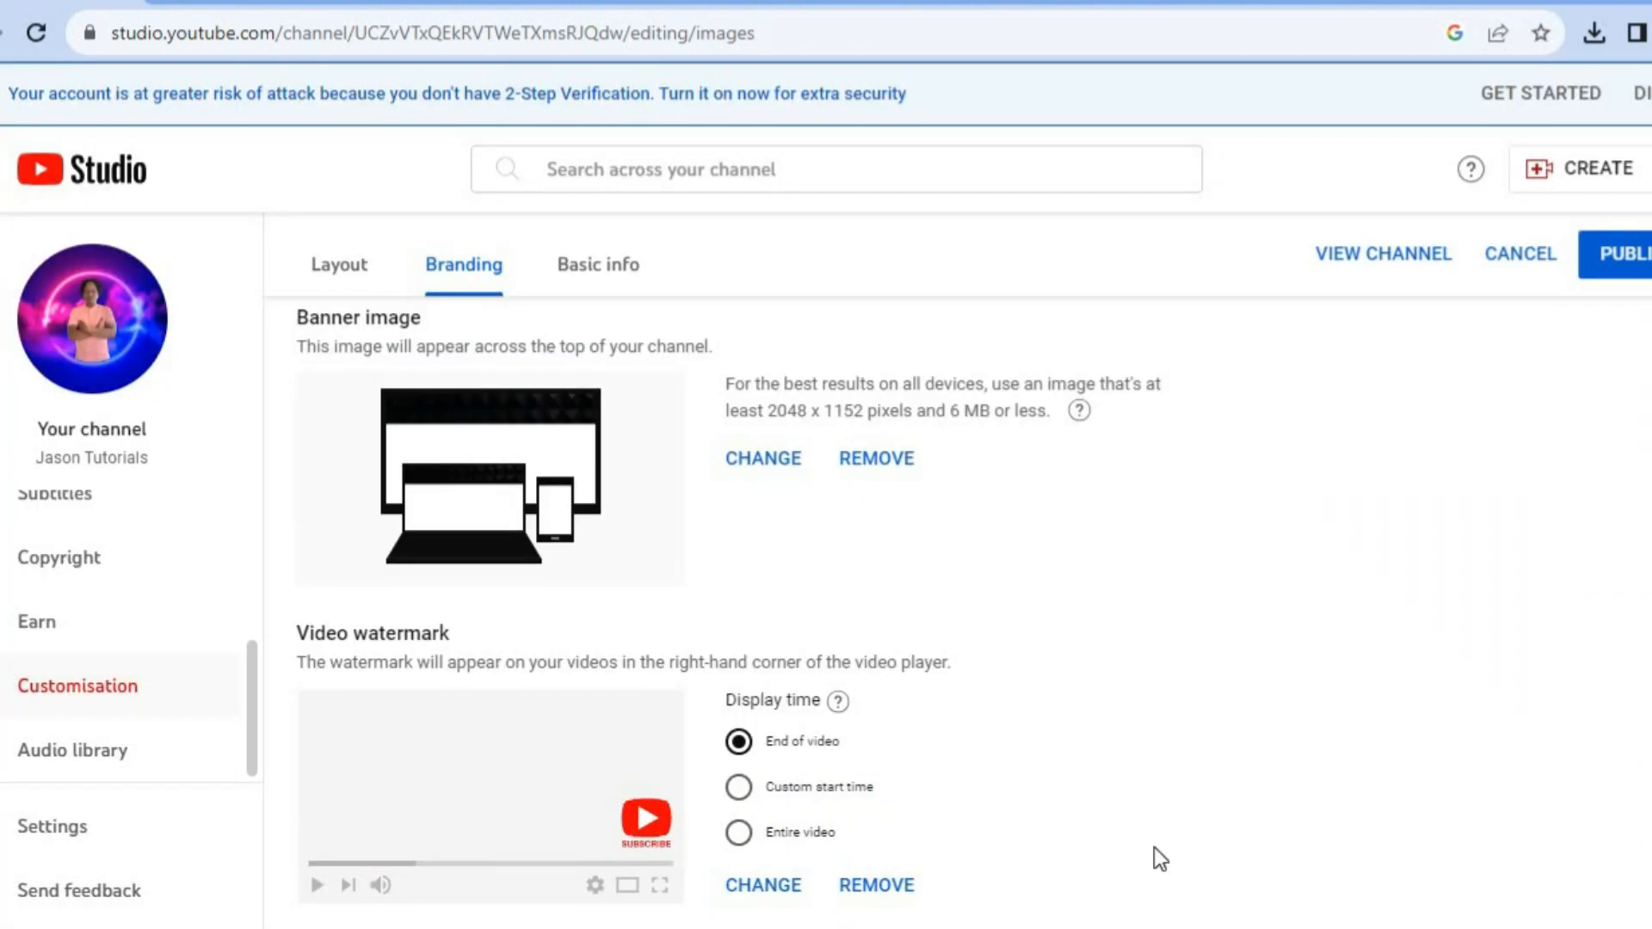
# Review the profile picture, banner and watermark in the channel branding and publish the changes.
pyautogui.scroll(4, 757, 609)
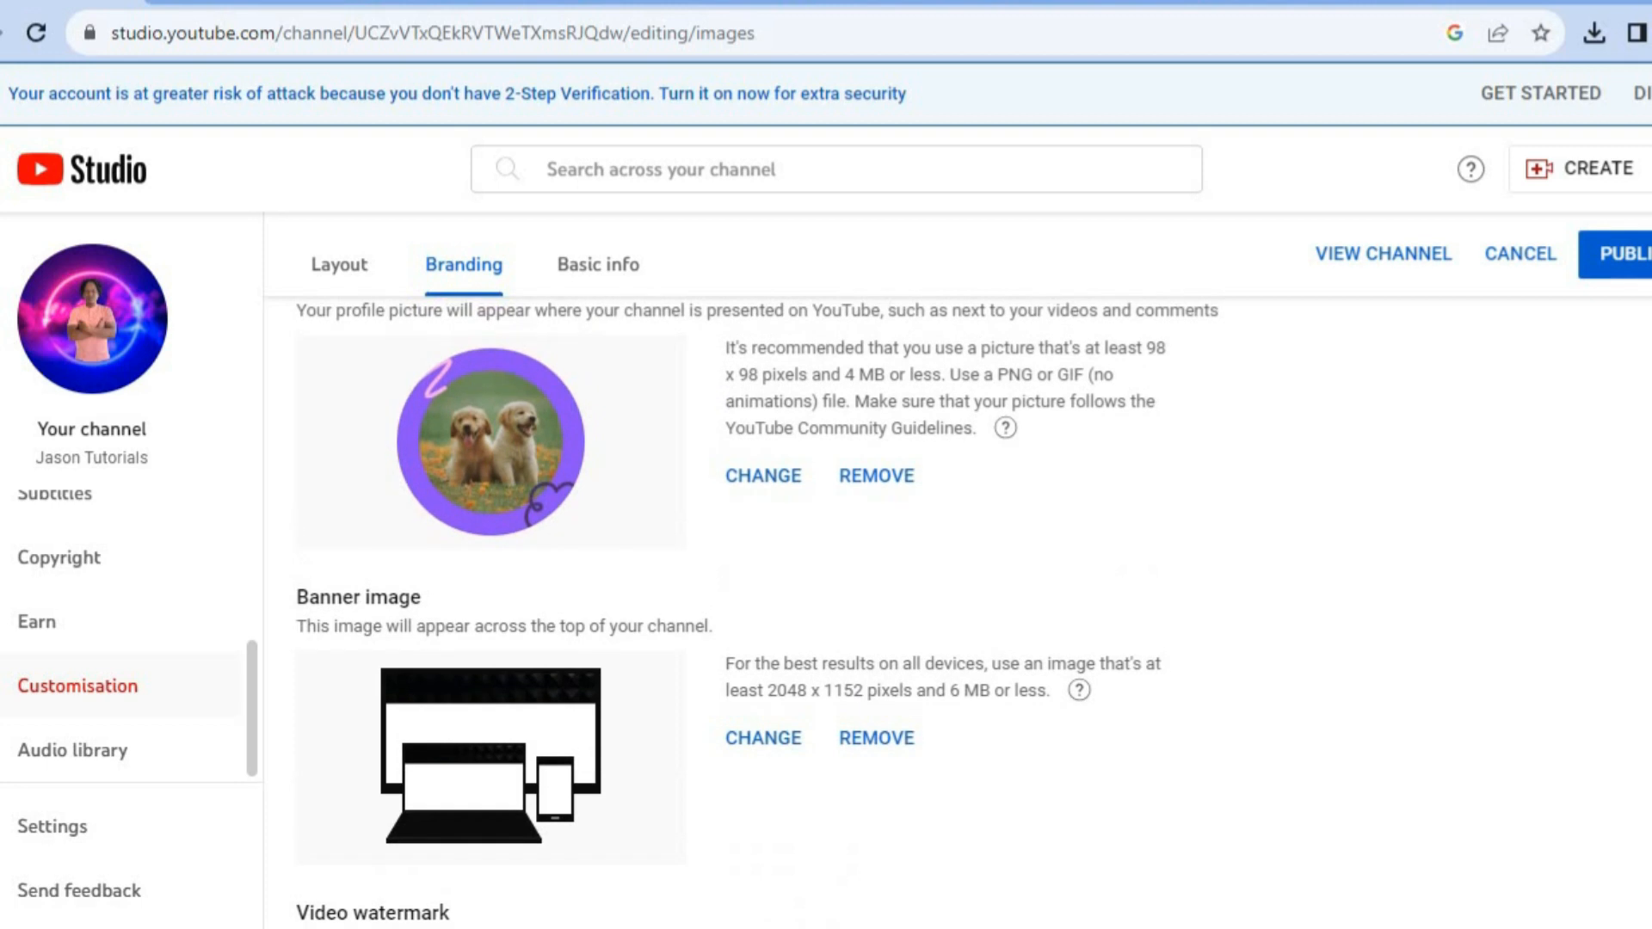
pyautogui.scroll(-4, 758, 609)
pyautogui.scroll(3, 1590, 492)
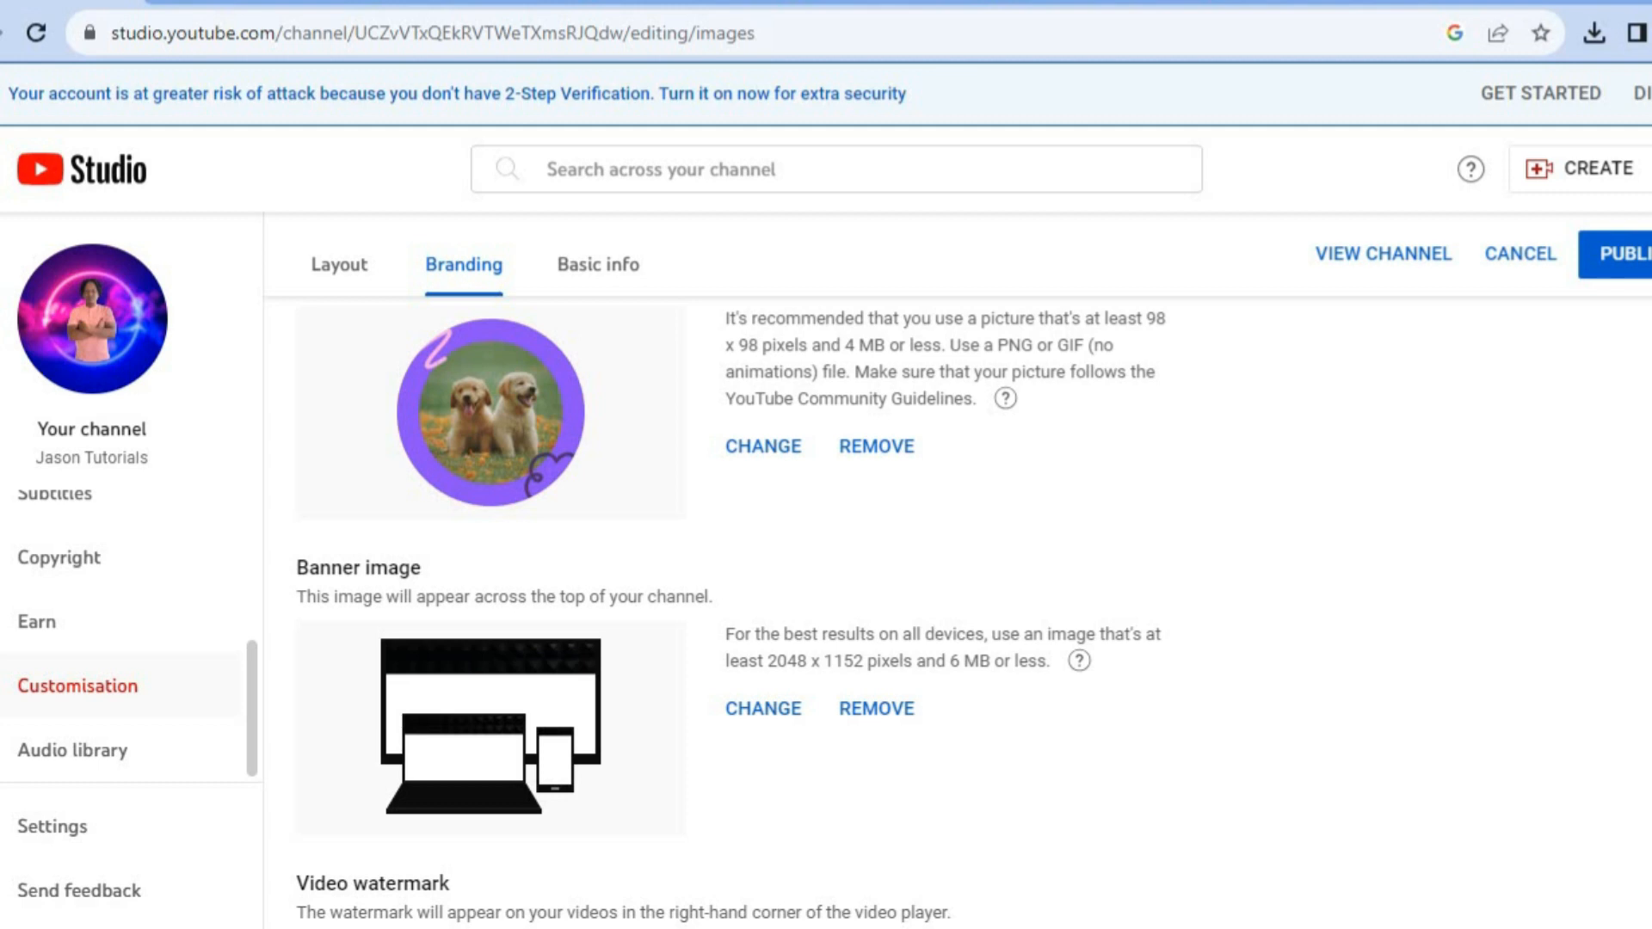
pyautogui.scroll(-3, 826, 603)
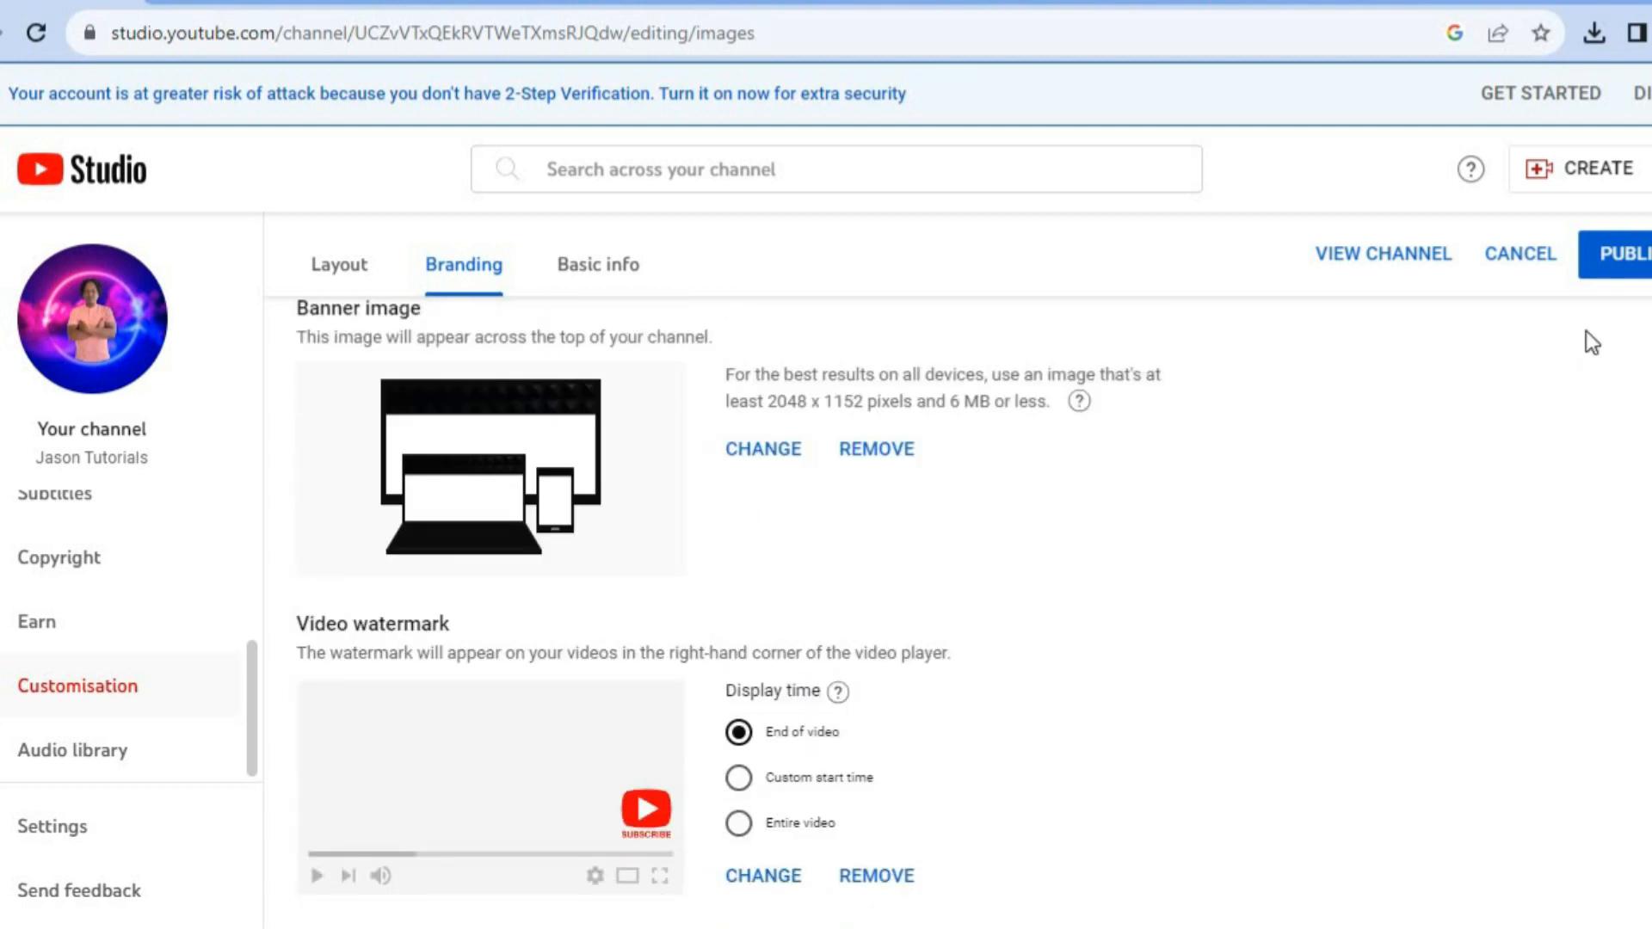
pyautogui.click(1629, 255)
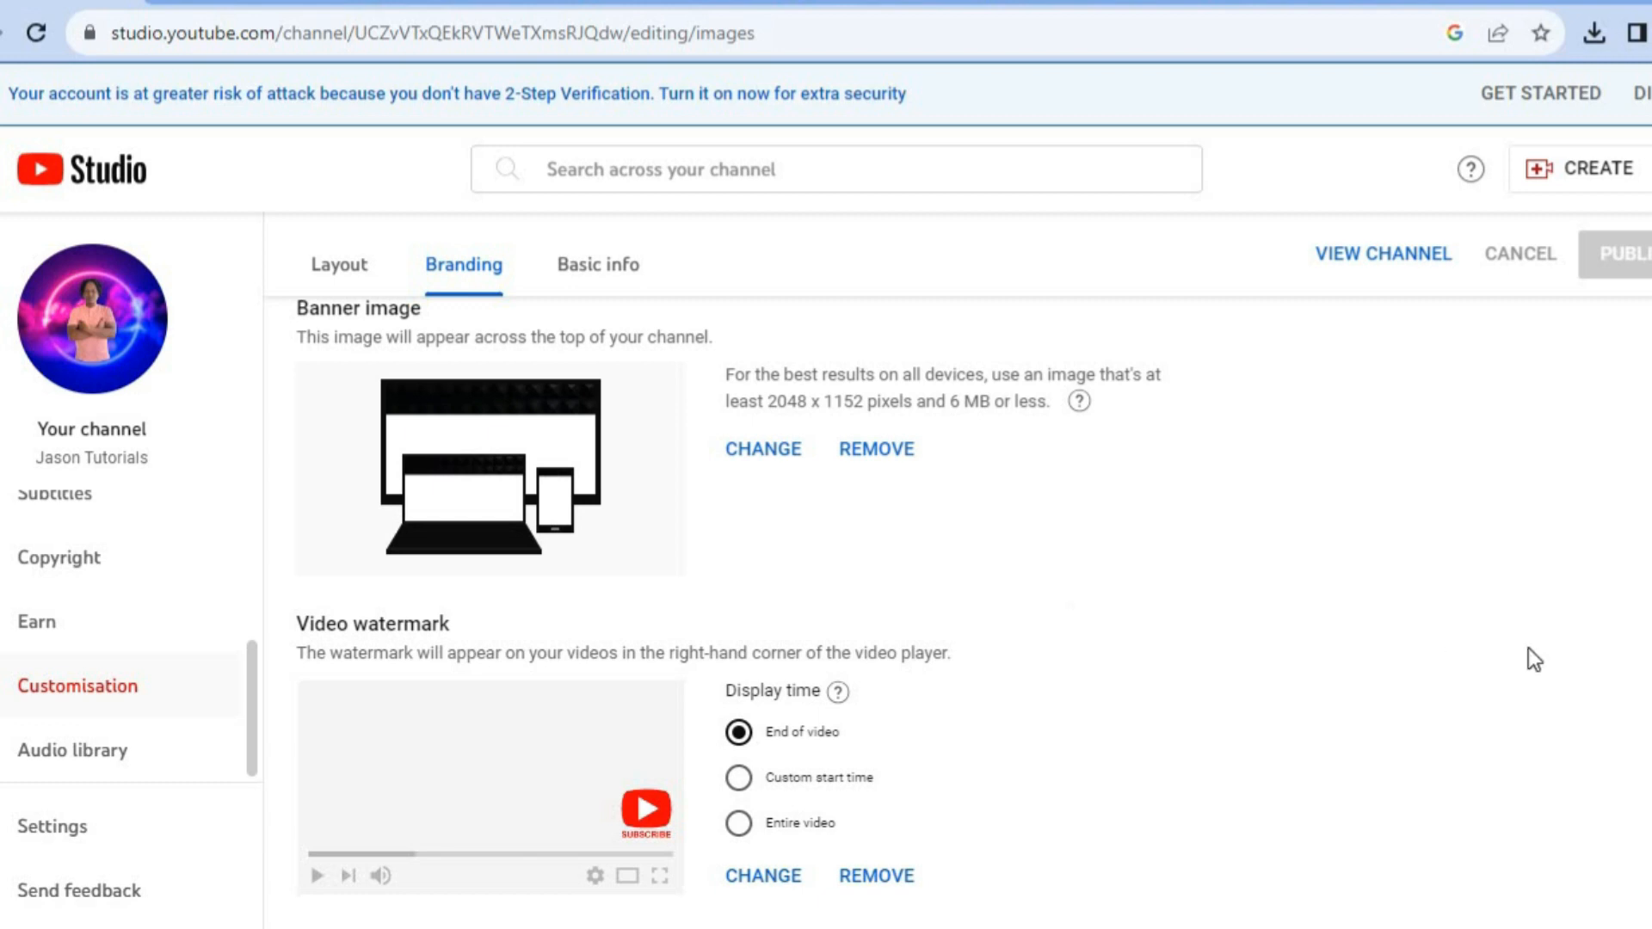
# View the content creation options available for the channel and close them without choosing any.
pyautogui.scroll(5, 1377, 573)
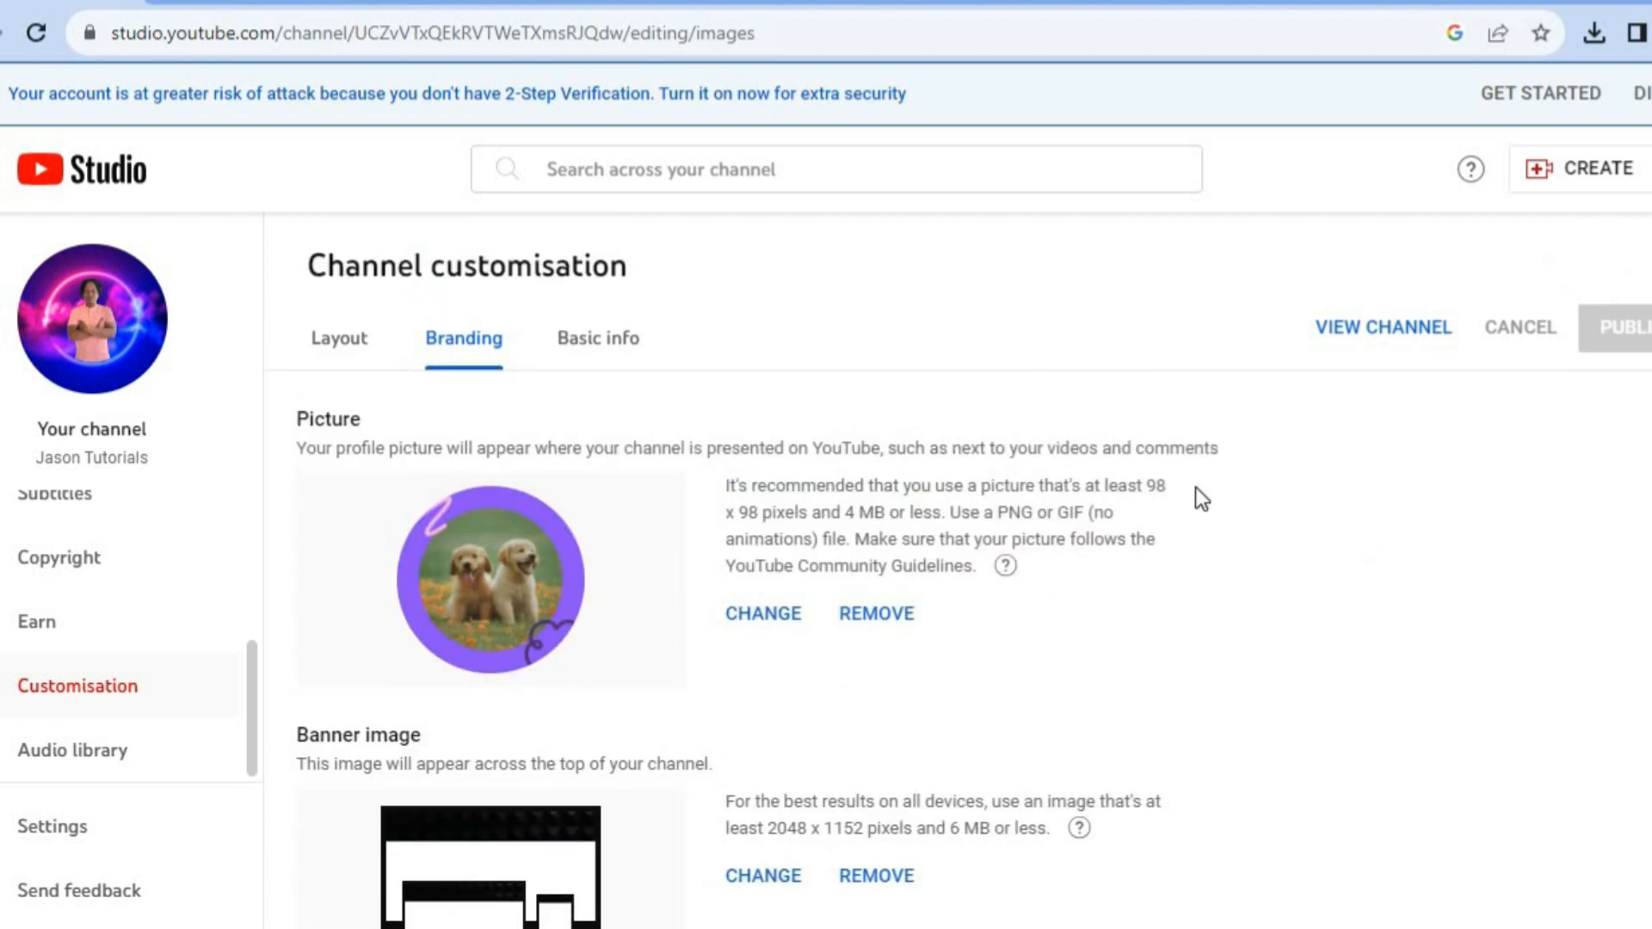
pyautogui.click(1565, 177)
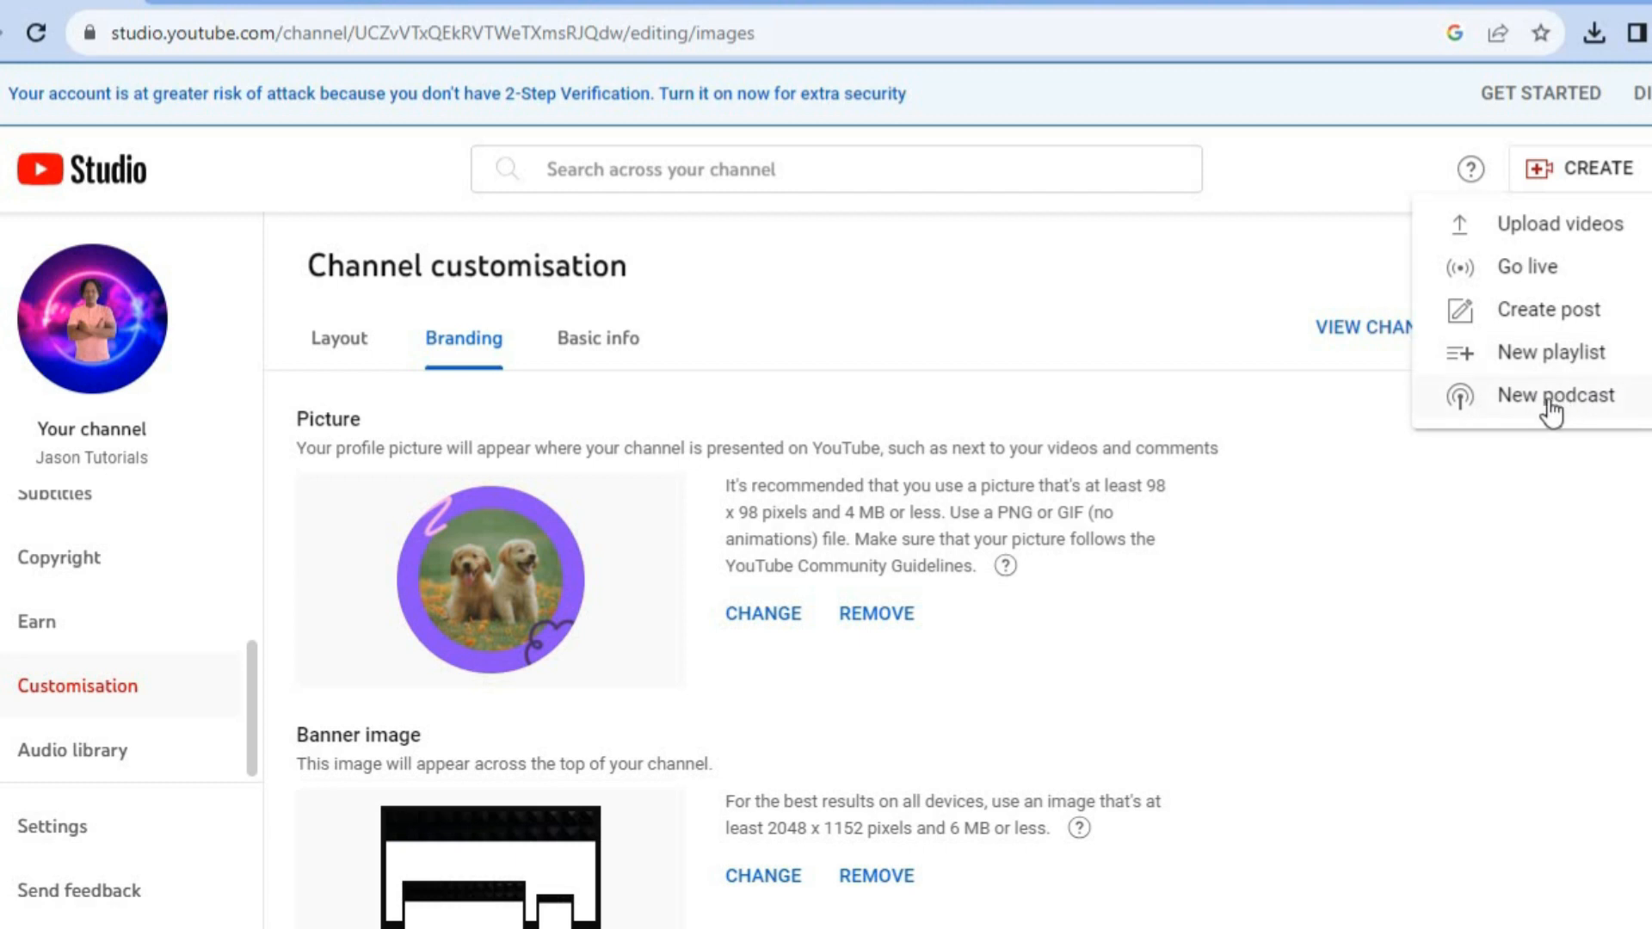
pyautogui.click(1041, 316)
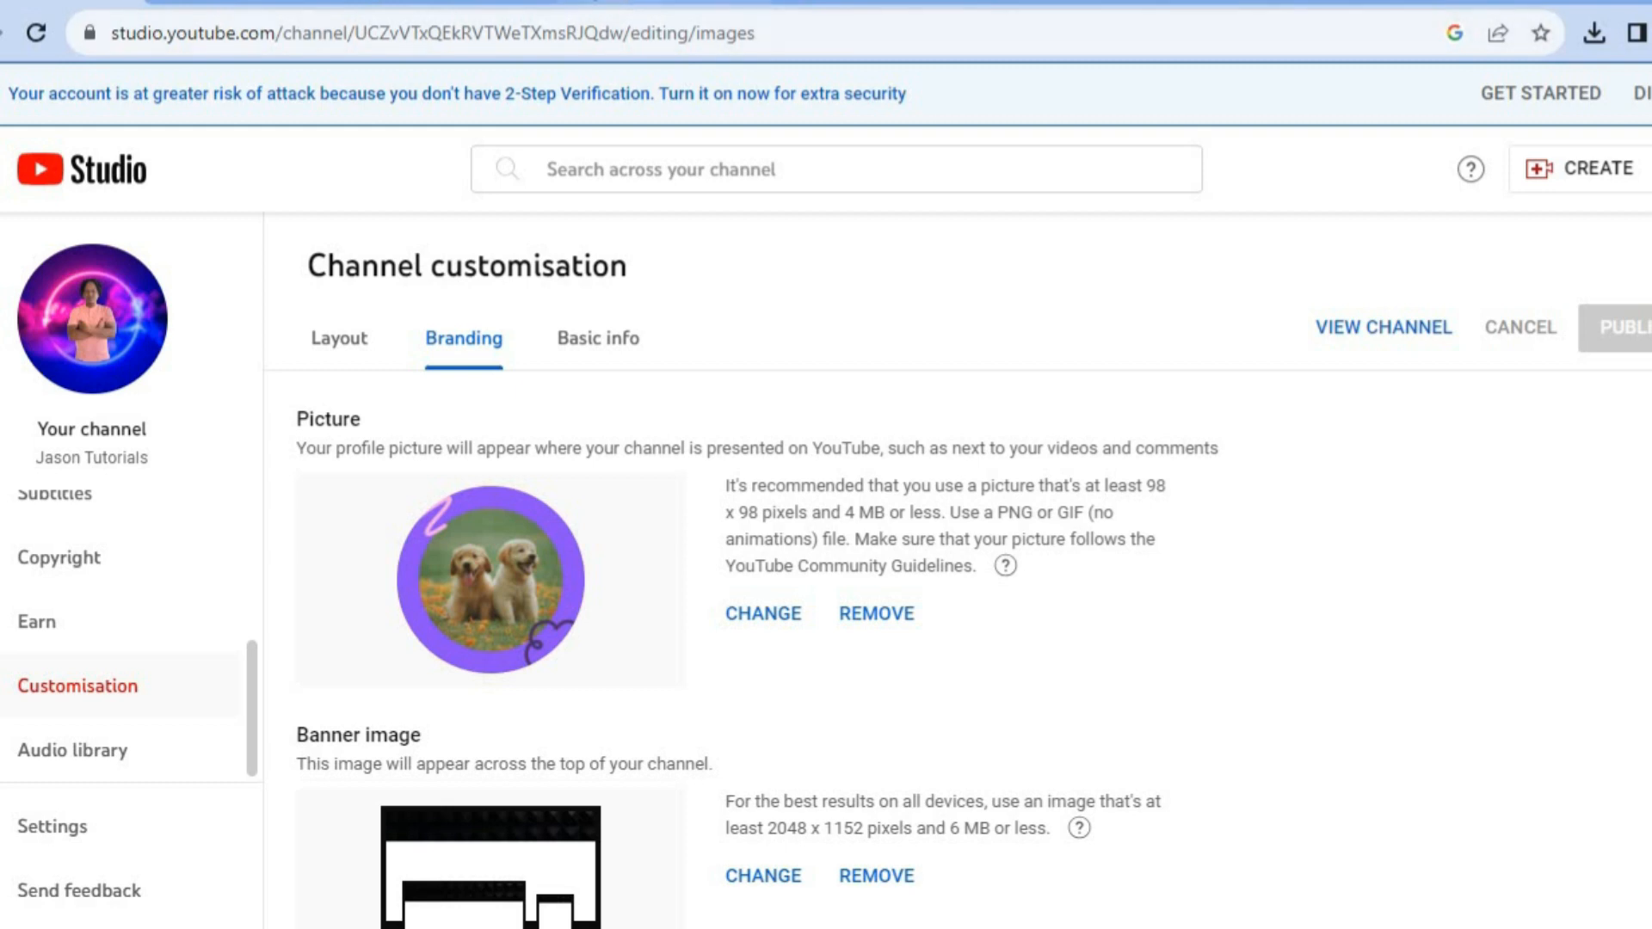
# Switch to Canva and leave the "youtube subscribe" template results for the home page.
pyautogui.click(454, 1)
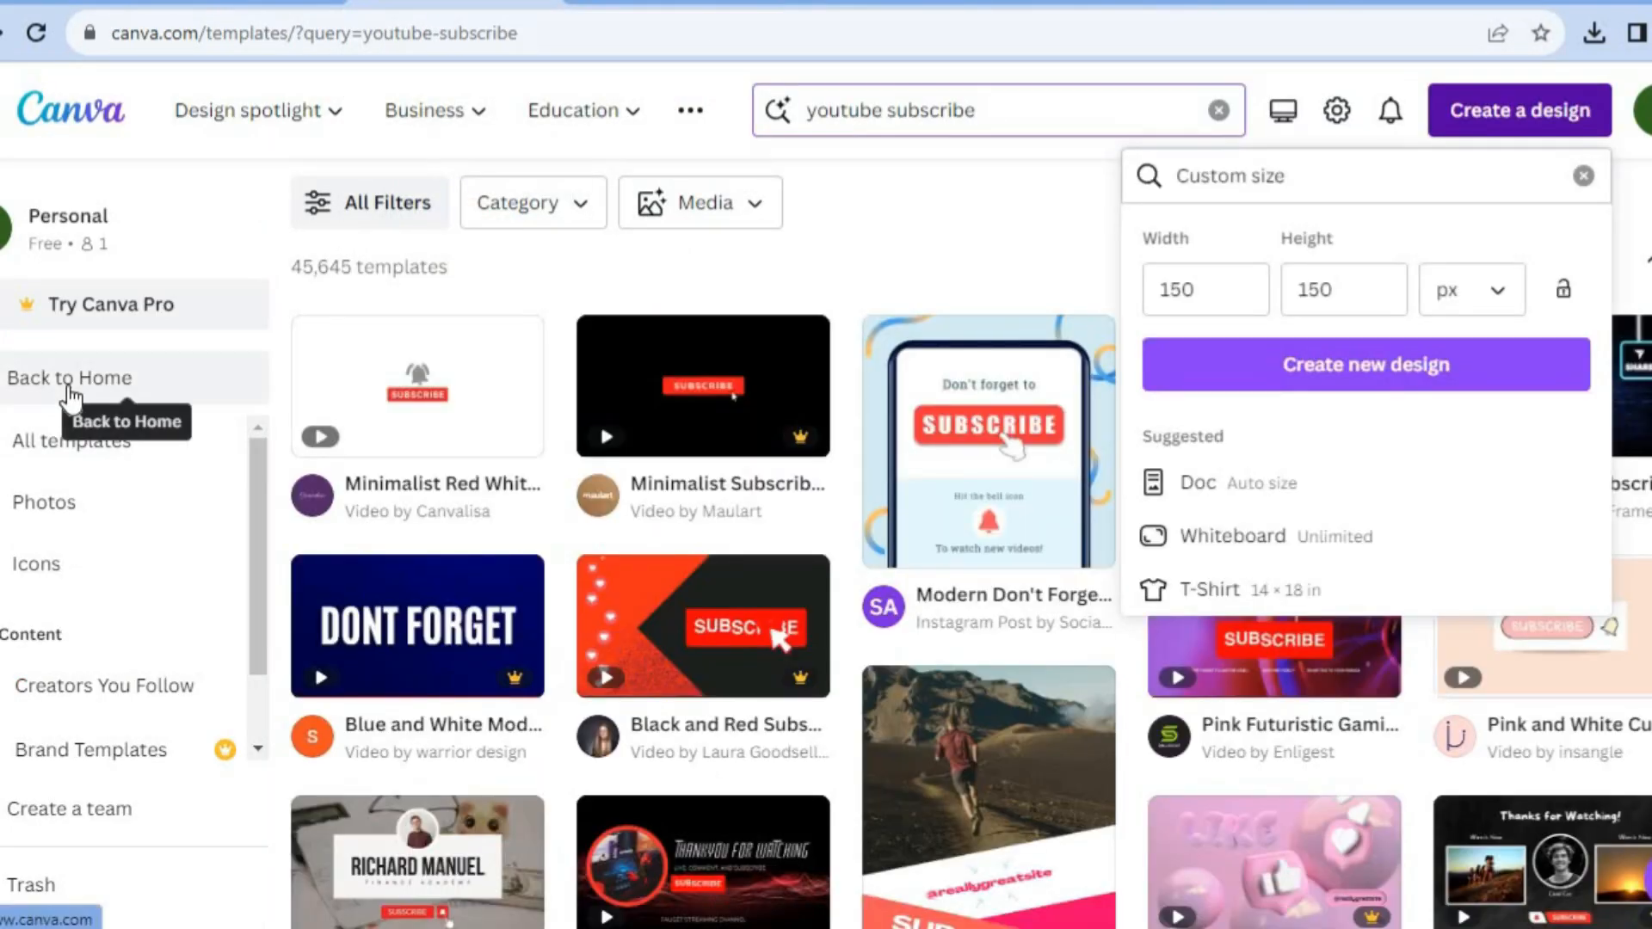
pyautogui.click(69, 389)
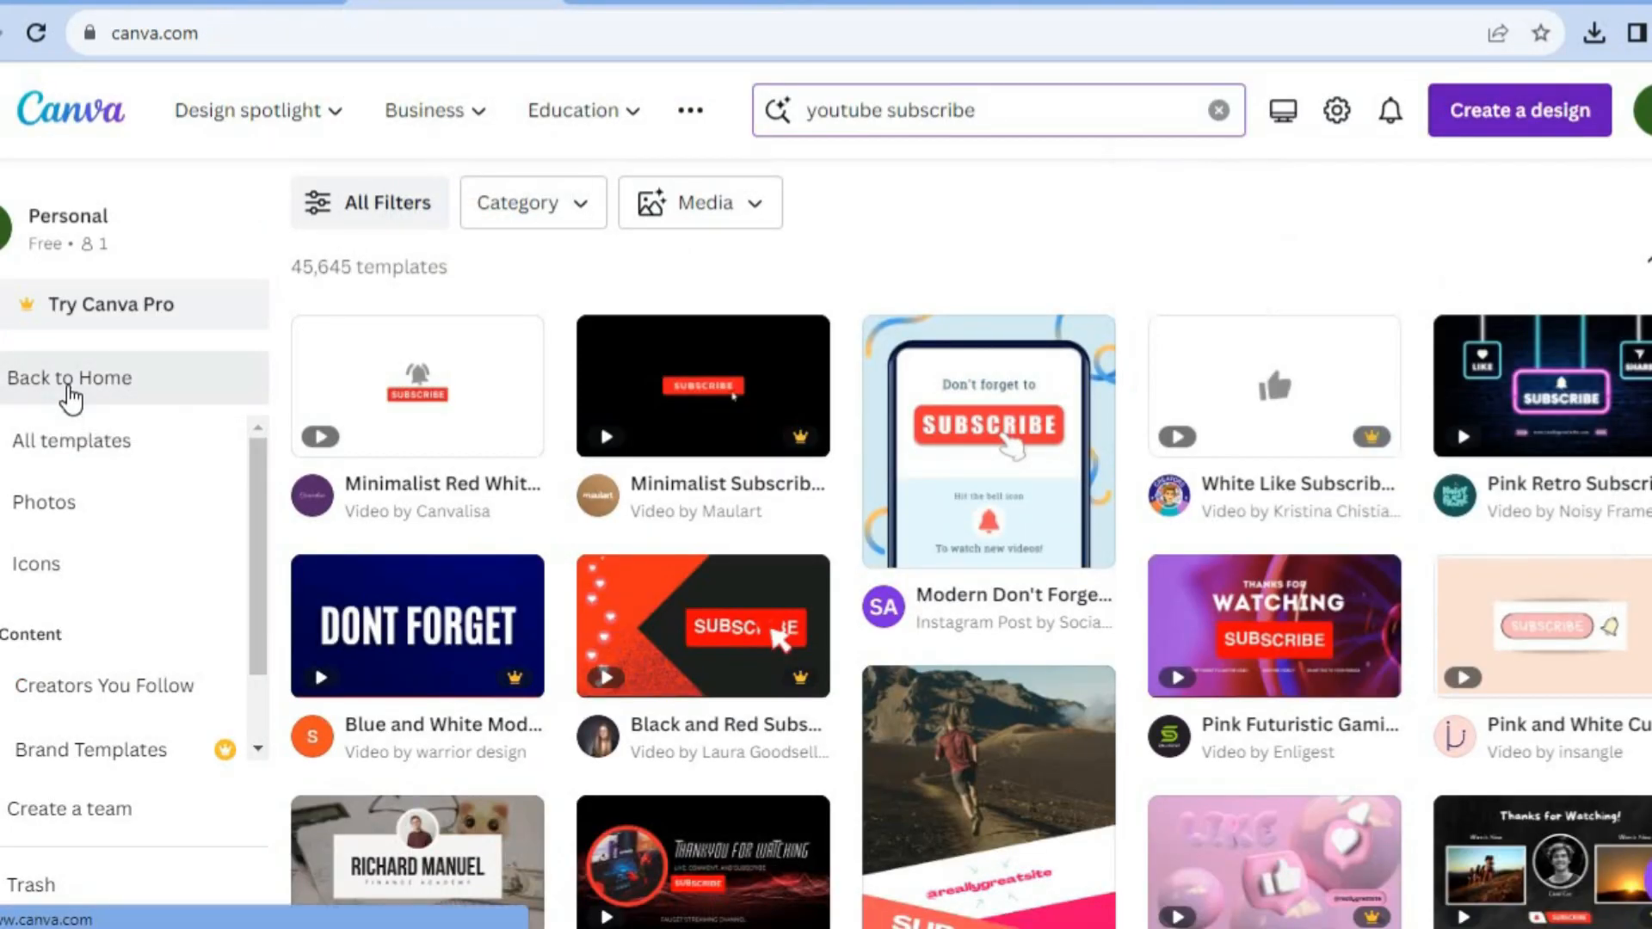